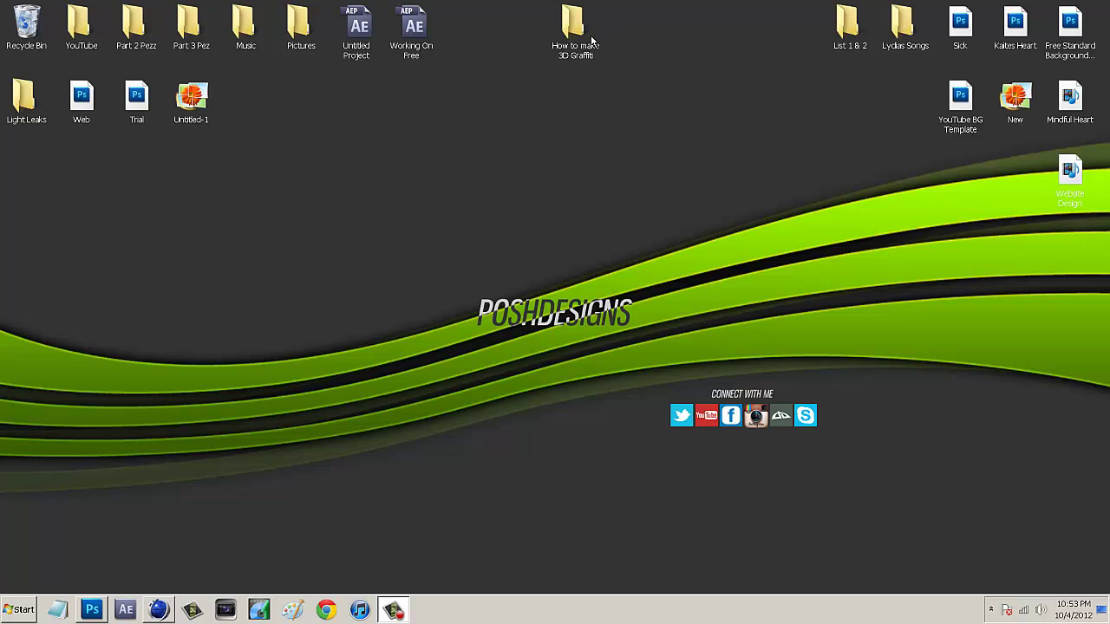
# Open the How to make 3D Graffiti folder and view the Spread Apart and Together reference images
pyautogui.doubleClick(575, 21)
pyautogui.doubleClick(299, 298)
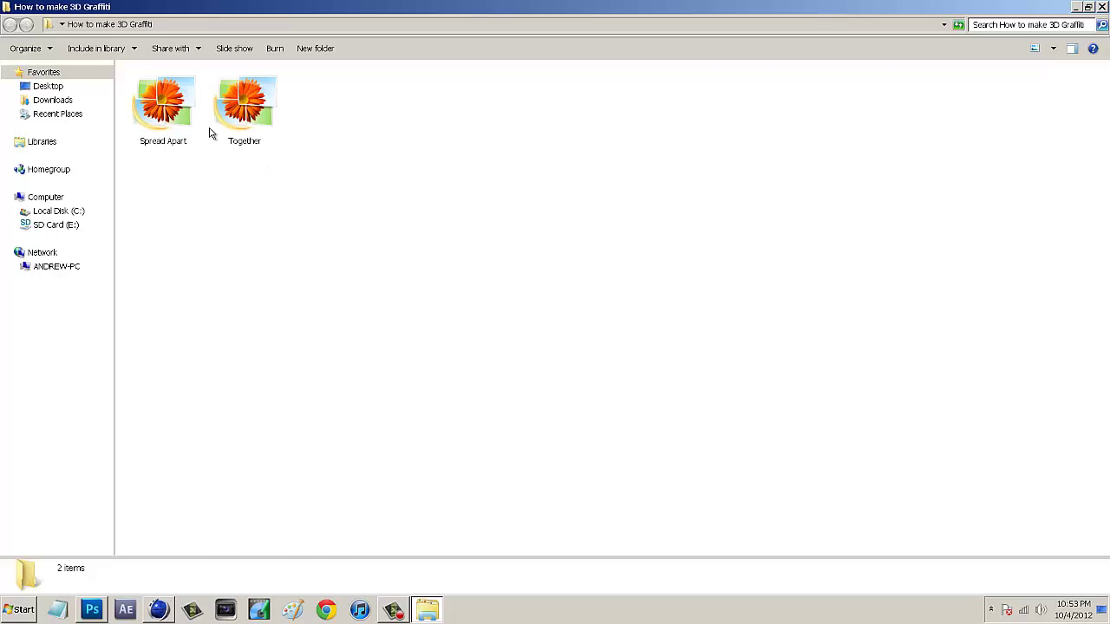
pyautogui.doubleClick(182, 122)
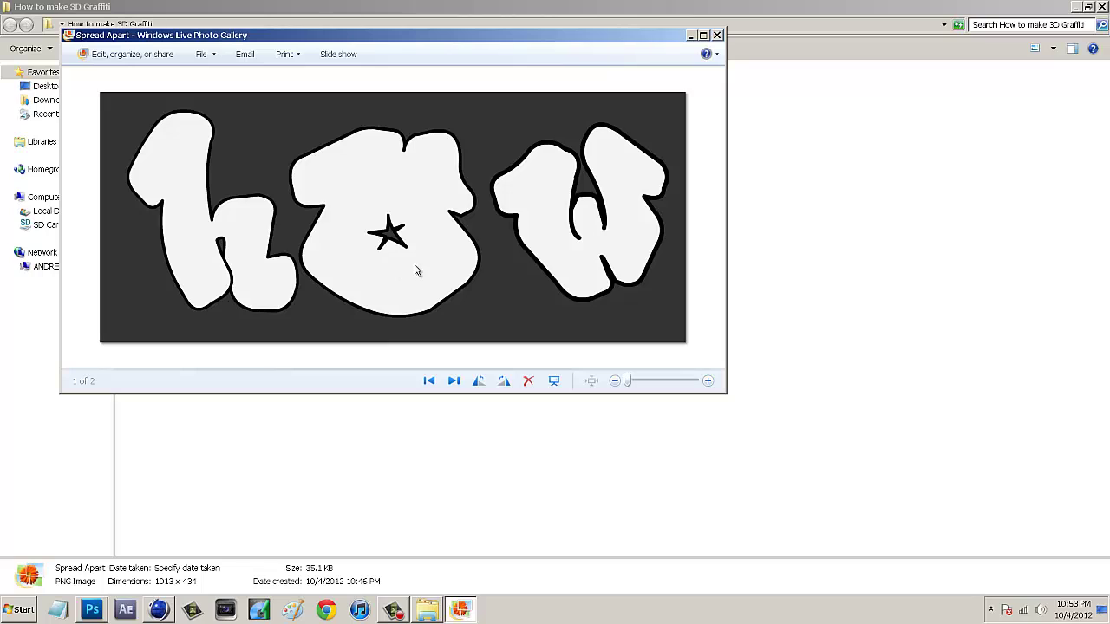
pyautogui.click(453, 381)
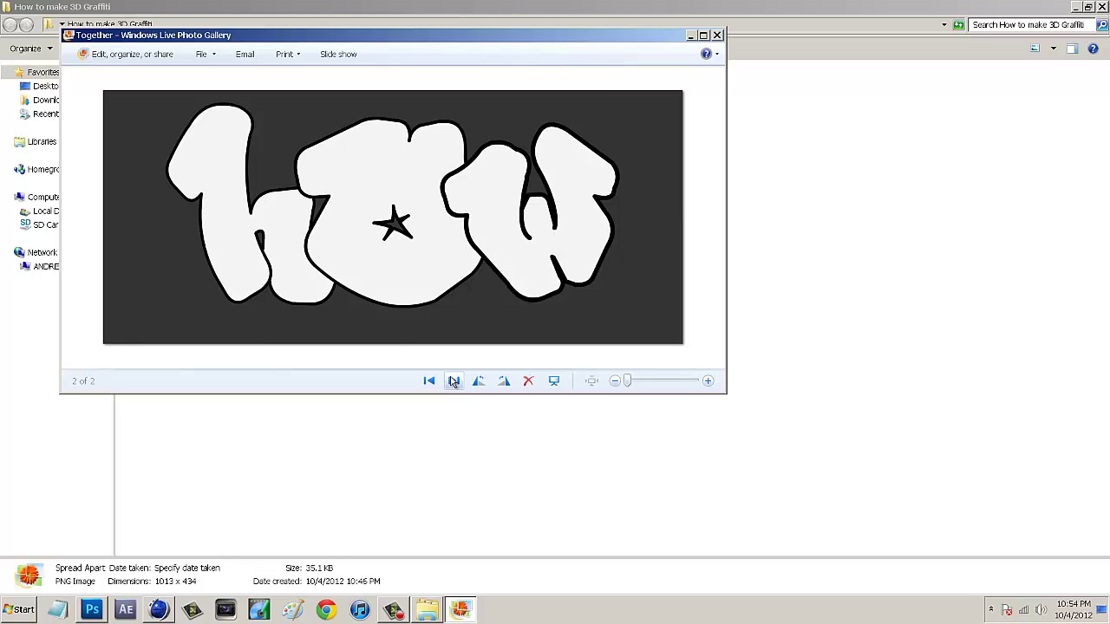
pyautogui.click(717, 36)
pyautogui.click(398, 172)
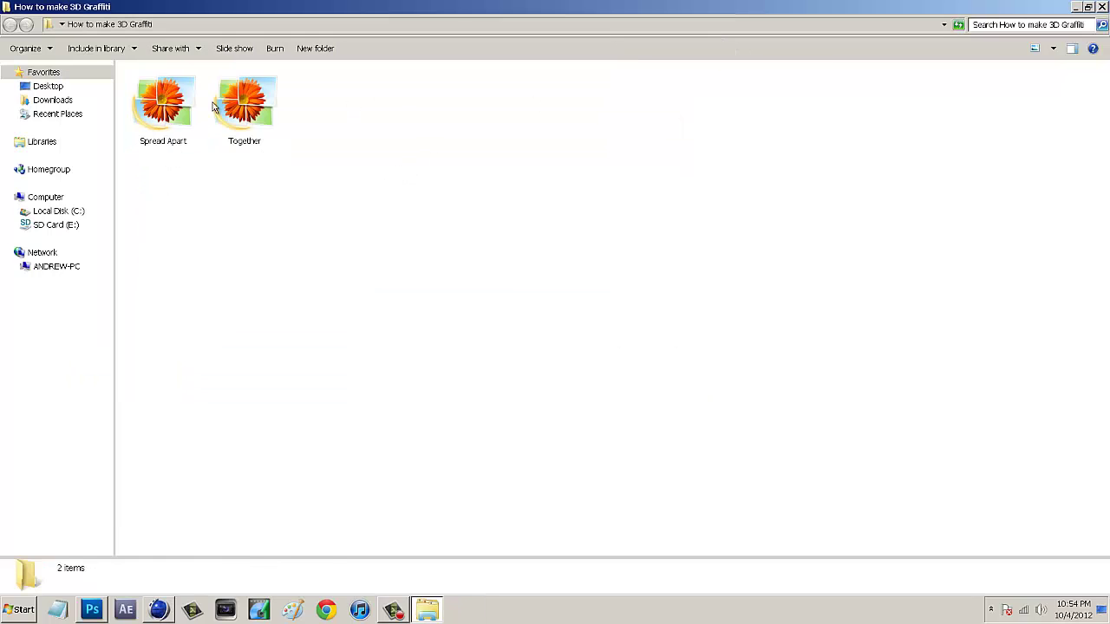
# Place the Spread Apart image into the open Photoshop document at its default size and position
pyautogui.click(167, 125)
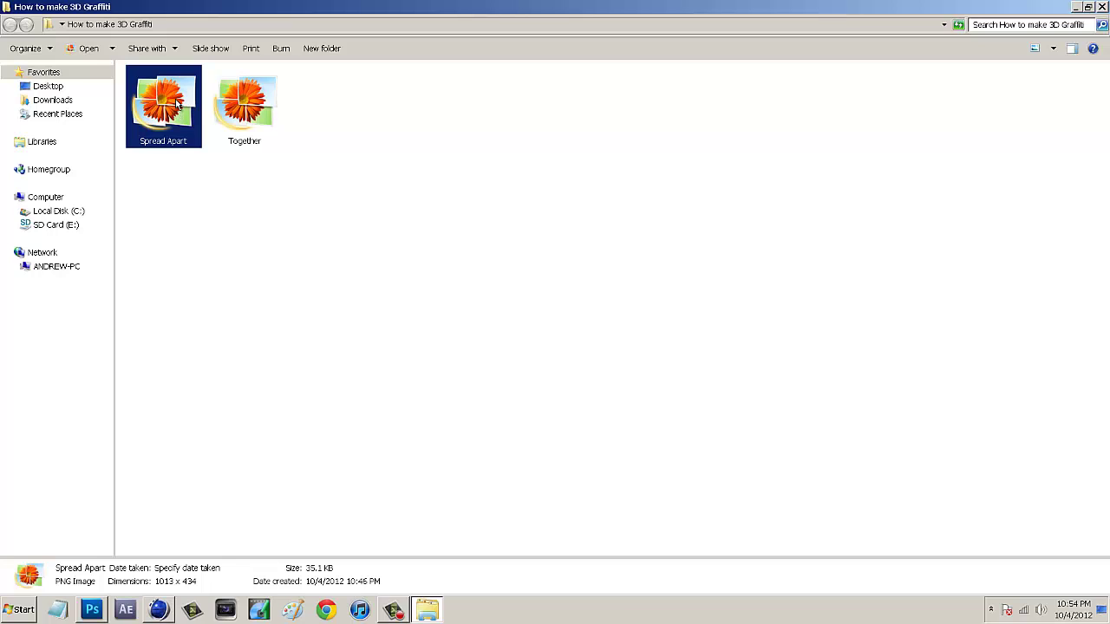
pyautogui.moveTo(177, 103); pyautogui.dragTo(394, 334)
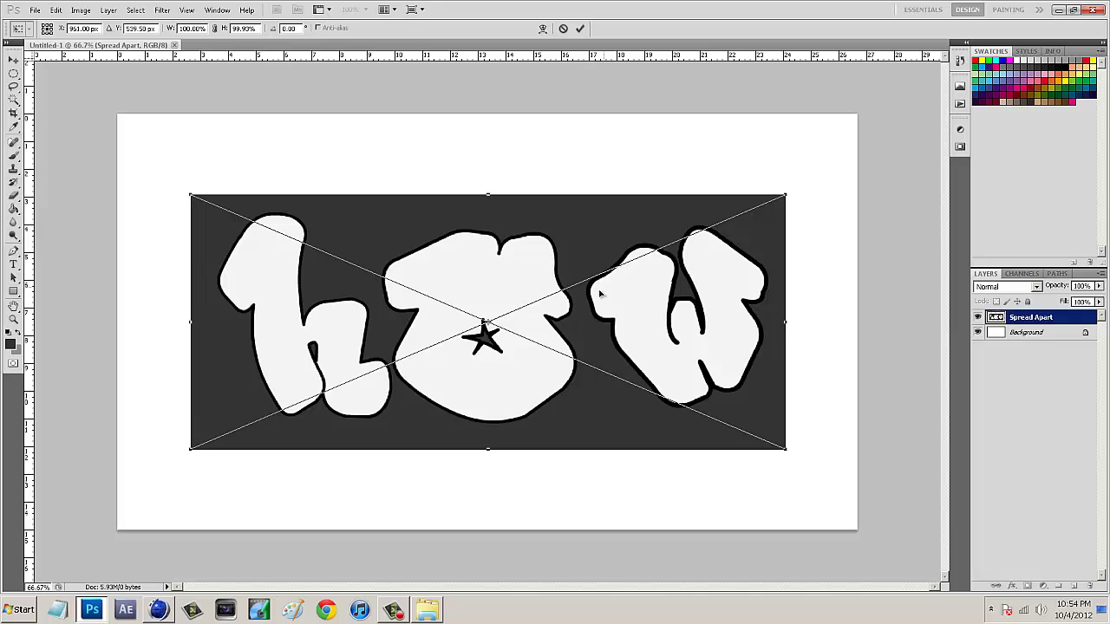
pyautogui.press('Return')
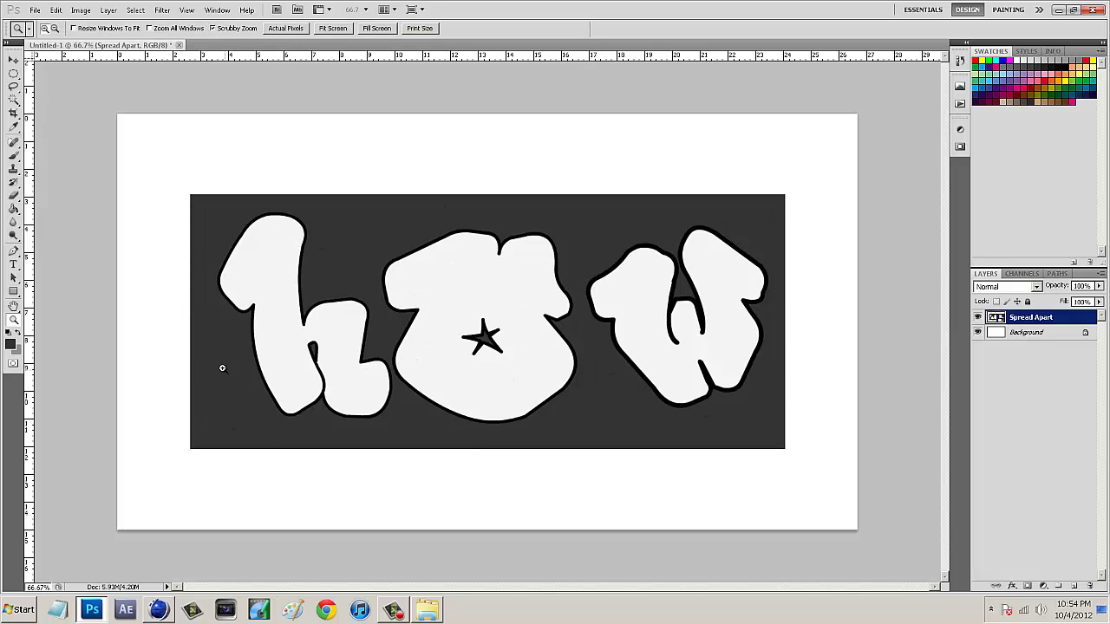
# Add a new empty layer above the Spread Apart layer
pyautogui.moveTo(228, 287); pyautogui.dragTo(268, 309)
pyautogui.scroll(-1, 258, 307)
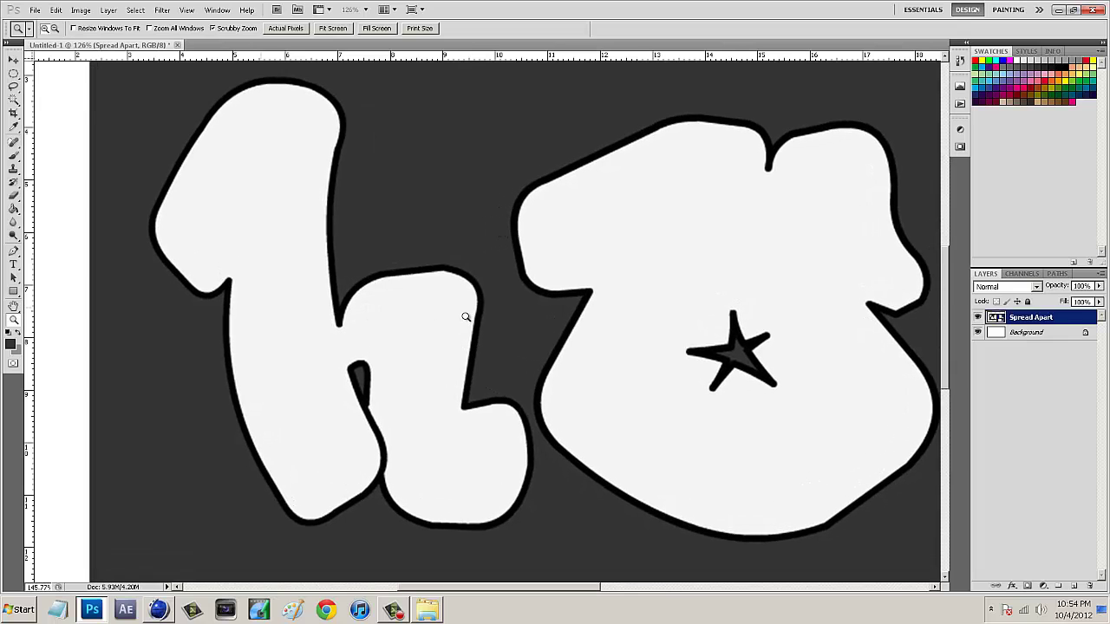
pyautogui.moveTo(465, 318); pyautogui.dragTo(460, 318)
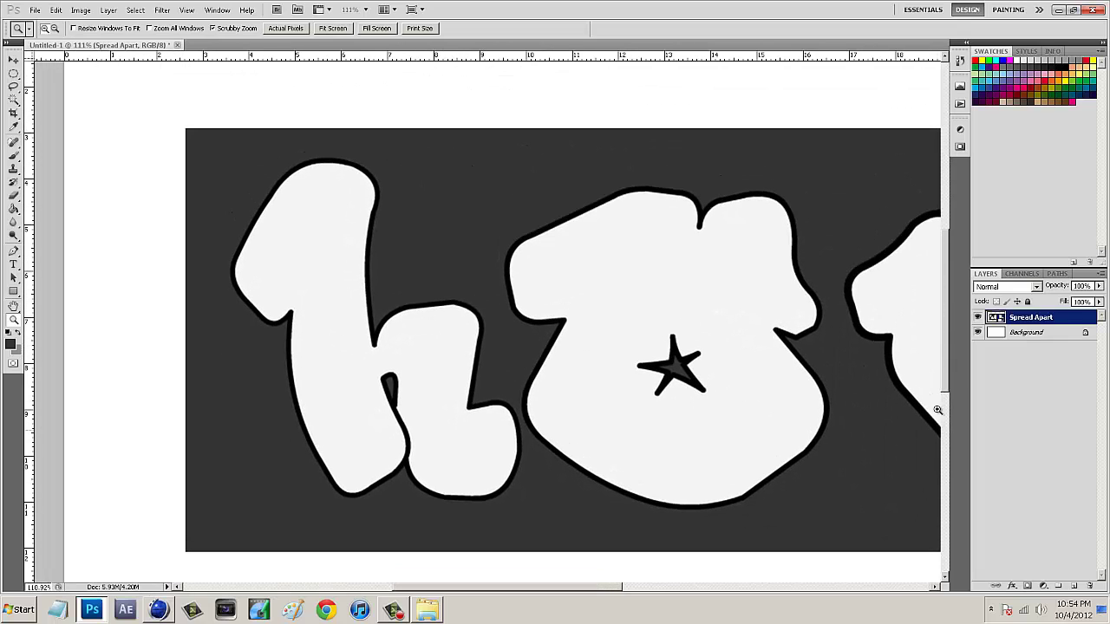
pyautogui.click(1034, 331)
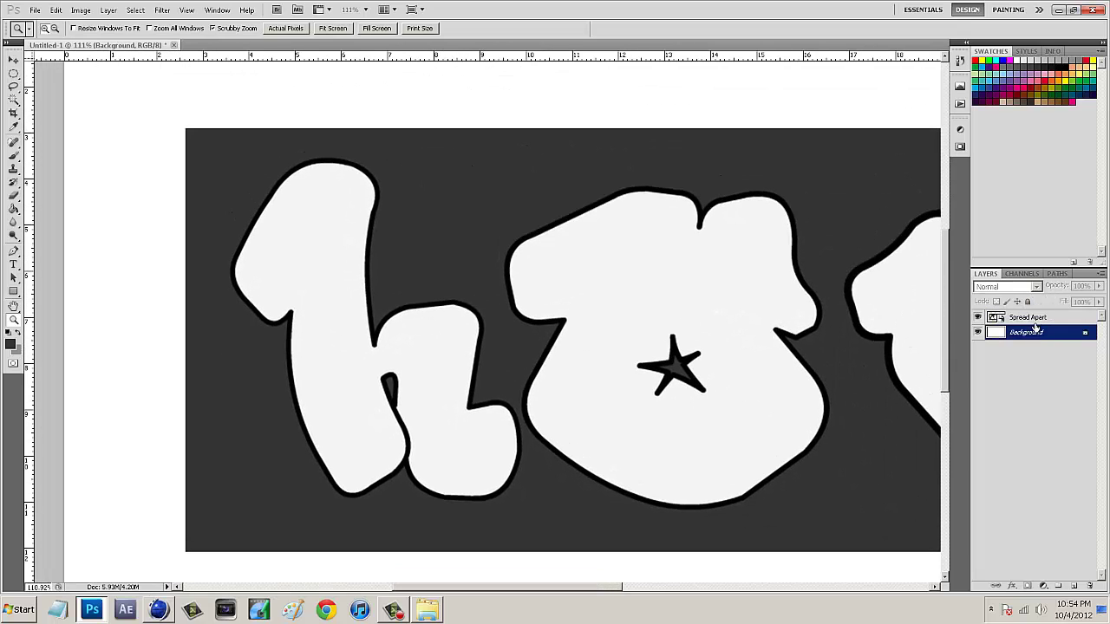
pyautogui.click(1038, 320)
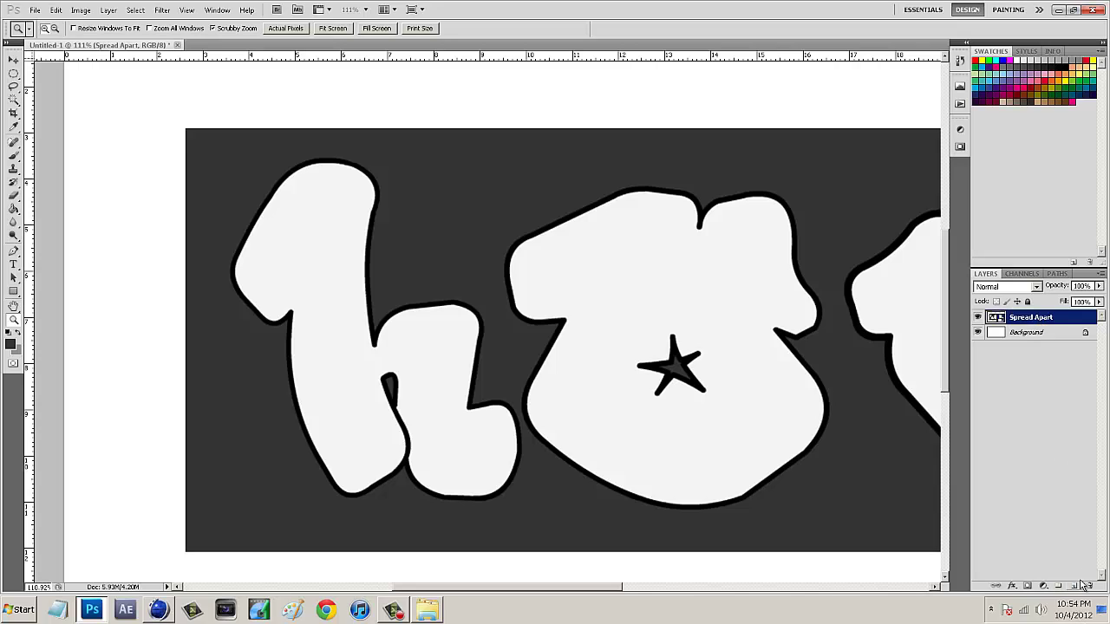
pyautogui.click(1075, 586)
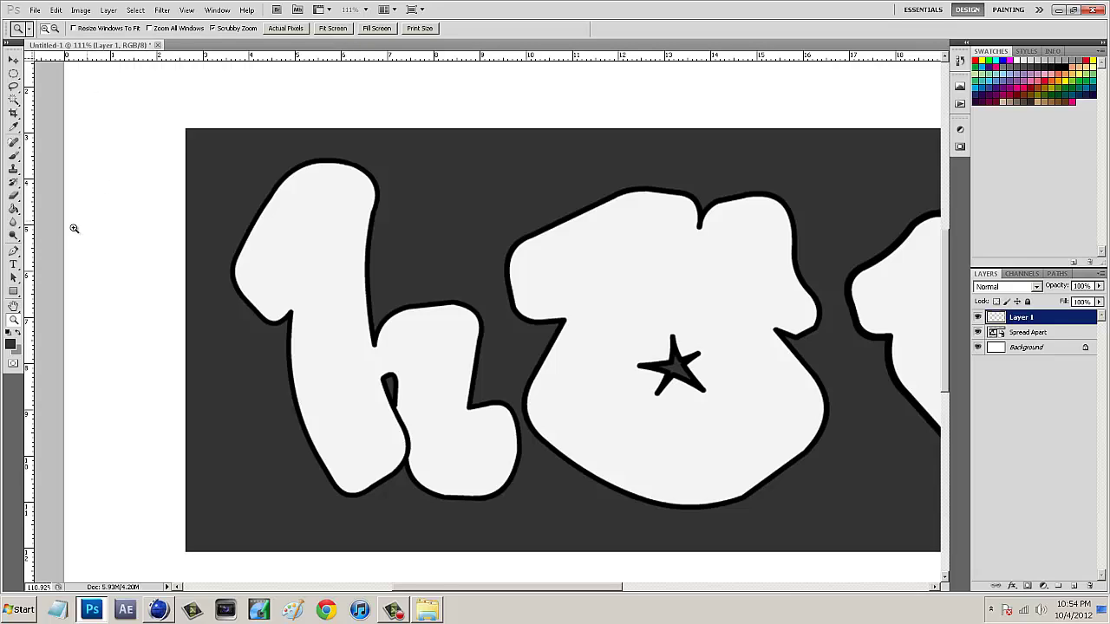
# Start a Pen tool path on the h where stem and arch meet, tracing the stem's right side and over its rounded top
pyautogui.click(14, 252)
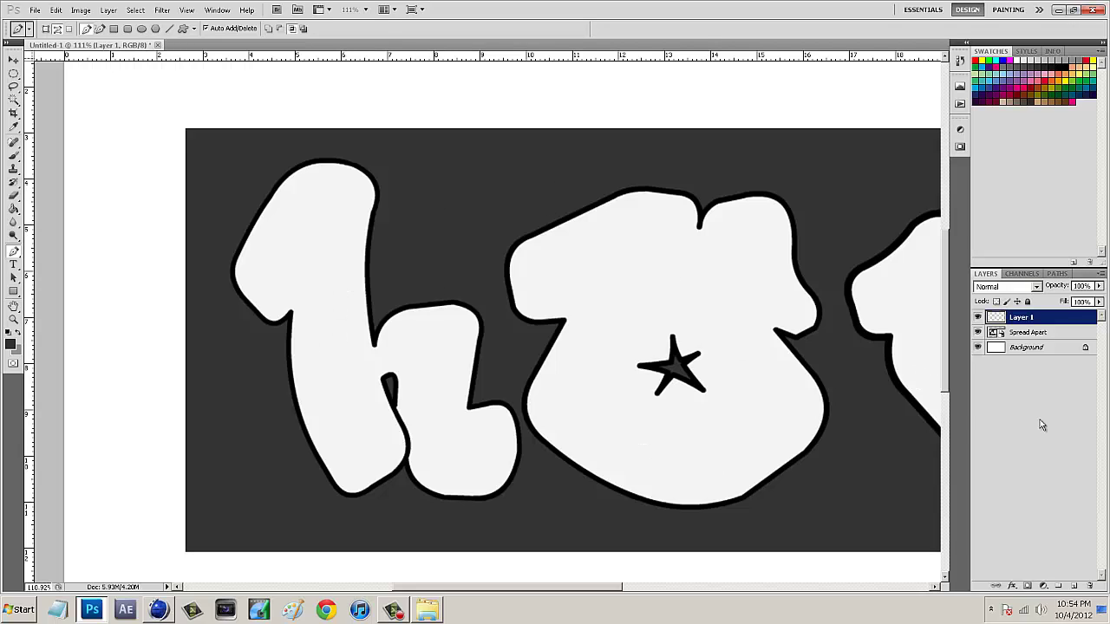
pyautogui.click(1057, 274)
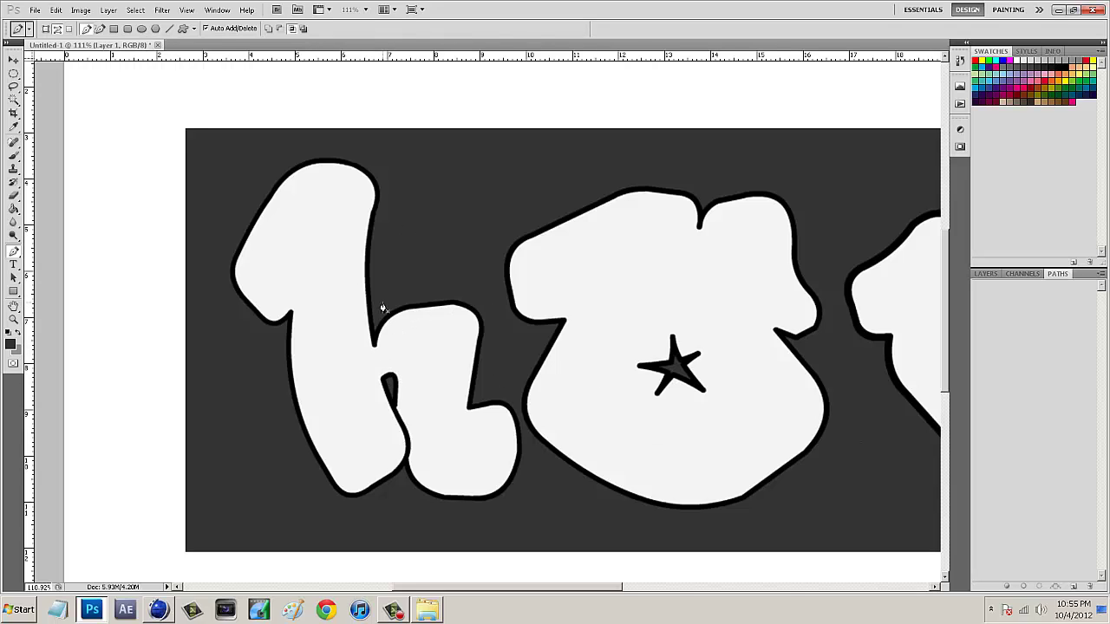
pyautogui.keyDown('alt'); pyautogui.scroll(1, 382, 304); pyautogui.keyUp('alt')
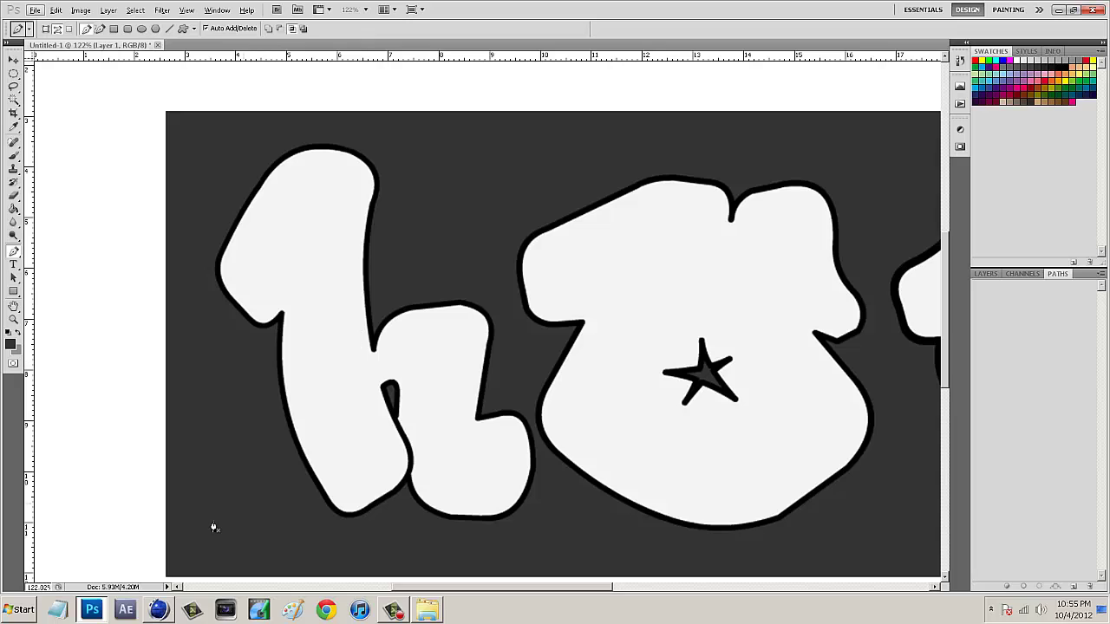
pyautogui.click(372, 351)
pyautogui.moveTo(373, 195); pyautogui.dragTo(396, 132)
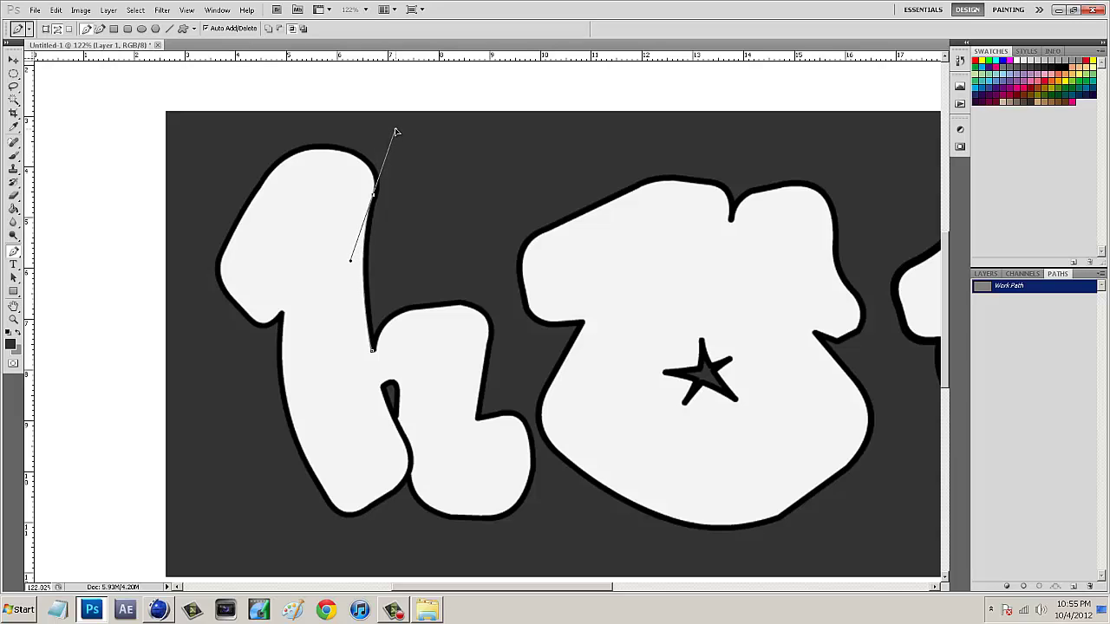
pyautogui.keyDown('alt'); pyautogui.click(372, 196); pyautogui.keyUp('alt')
pyautogui.moveTo(312, 153); pyautogui.dragTo(239, 155)
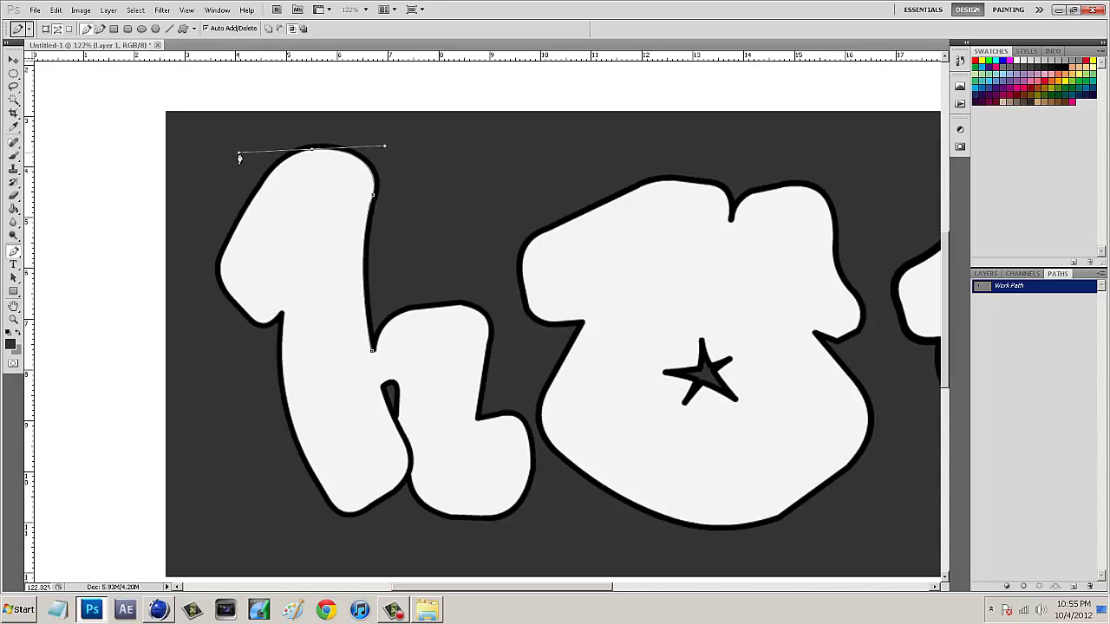
pyautogui.keyDown('alt'); pyautogui.click(311, 151); pyautogui.keyUp('alt')
pyautogui.moveTo(255, 201); pyautogui.dragTo(235, 243)
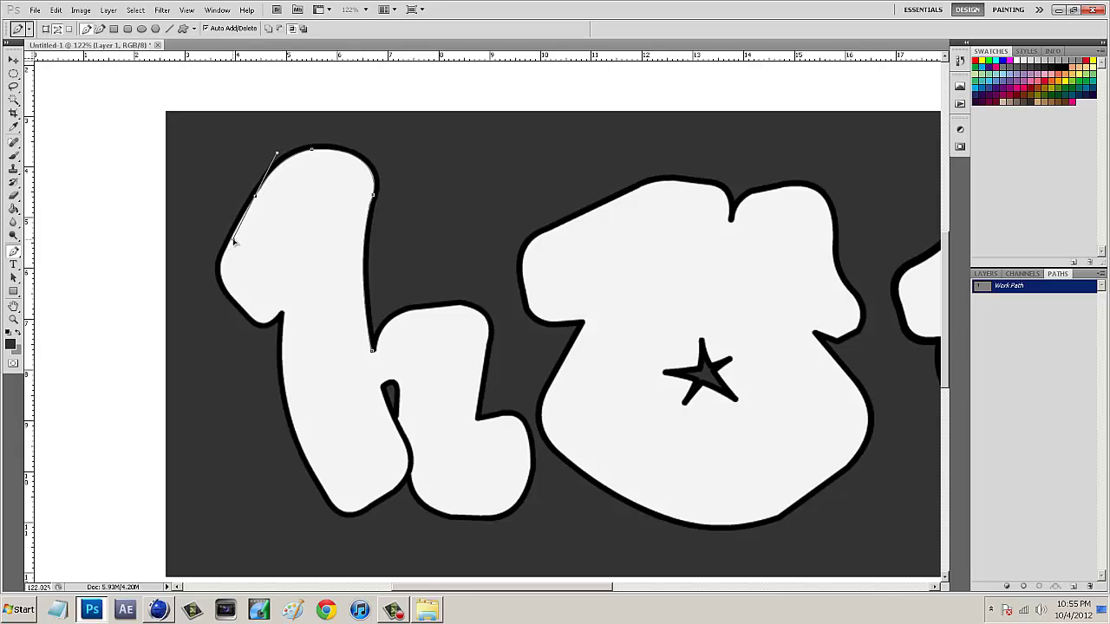
# Continue the path around the h's rounded left tip to the inner corner where it meets the stem
pyautogui.click(255, 201)
pyautogui.moveTo(219, 260); pyautogui.dragTo(223, 287)
pyautogui.hotkey('ctrl', 'z')
pyautogui.moveTo(220, 253); pyautogui.dragTo(221, 296)
pyautogui.keyDown('alt'); pyautogui.click(220, 273); pyautogui.keyUp('alt')
pyautogui.moveTo(258, 324); pyautogui.dragTo(297, 348)
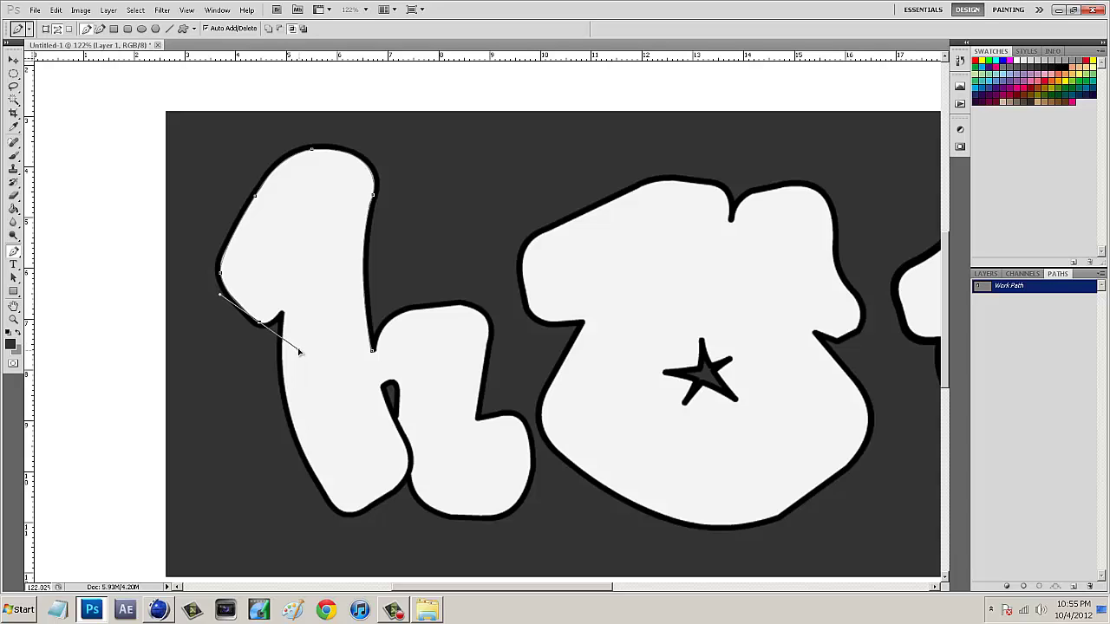
pyautogui.keyDown('alt'); pyautogui.click(259, 325); pyautogui.keyUp('alt')
pyautogui.moveTo(281, 316); pyautogui.dragTo(295, 300)
# Trace down the left side of the h's stem, around its rounded bottom and up to the gap between the legs
pyautogui.keyDown('alt'); pyautogui.scroll(3, 277, 342); pyautogui.keyUp('alt')
pyautogui.click(278, 345)
pyautogui.scroll(-3, 277, 345)
pyautogui.moveTo(347, 333)
pyautogui.mouseDown()
pyautogui.moveTo(413, 579)
pyautogui.moveTo(435, 441)
pyautogui.mouseUp()
pyautogui.keyDown('alt'); pyautogui.click(348, 332); pyautogui.keyUp('alt')
pyautogui.moveTo(396, 327)
pyautogui.mouseDown()
pyautogui.moveTo(426, 307)
pyautogui.moveTo(414, 278)
pyautogui.moveTo(442, 356)
pyautogui.mouseUp()
pyautogui.scroll(3, 443, 285)
pyautogui.click(440, 341)
# Trace the small opening between the h's legs and along the bottom of its right foot
pyautogui.click(408, 264)
pyautogui.moveTo(434, 275); pyautogui.dragTo(434, 311)
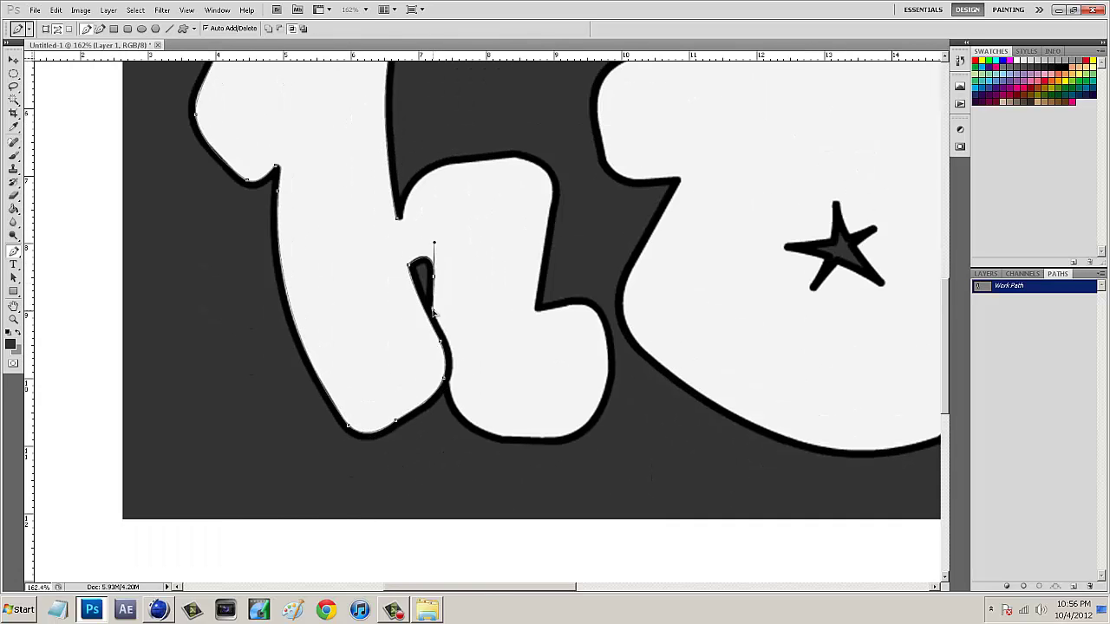
pyautogui.scroll(-1, 433, 309)
pyautogui.click(432, 299)
pyautogui.click(450, 339)
pyautogui.click(450, 372)
pyautogui.moveTo(503, 428); pyautogui.dragTo(558, 442)
pyautogui.moveTo(583, 417)
pyautogui.mouseDown()
pyautogui.moveTo(607, 374)
pyautogui.moveTo(590, 408)
pyautogui.mouseUp()
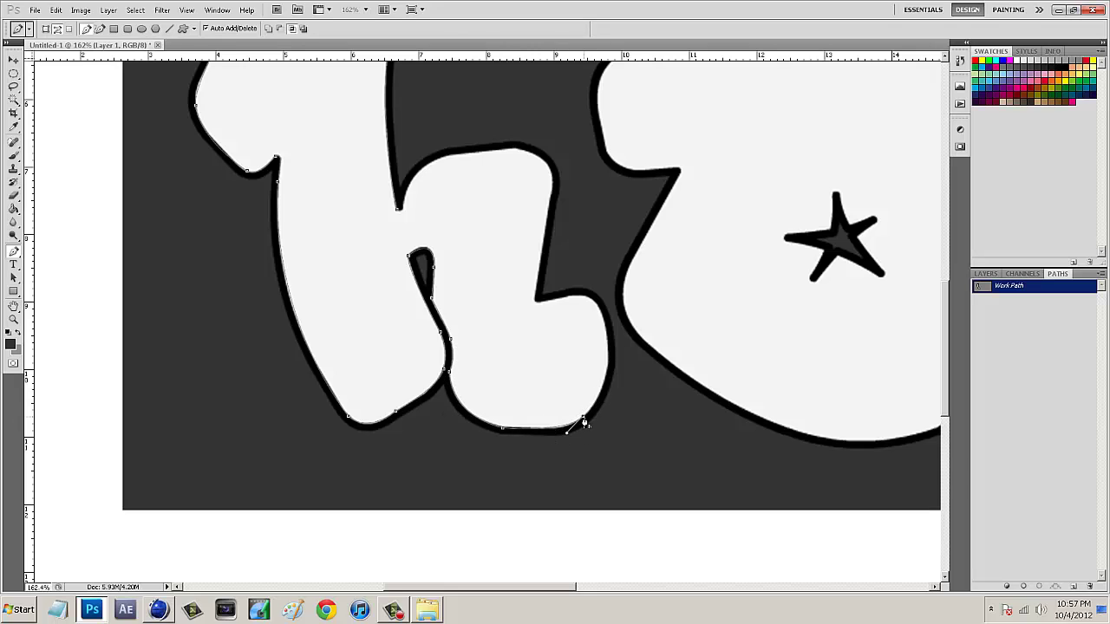
# Trace the right side of the h's foot, the leg and the arch, closing the path at its starting point
pyautogui.click(608, 340)
pyautogui.click(578, 296)
pyautogui.moveTo(578, 296); pyautogui.dragTo(549, 301)
pyautogui.keyDown('alt'); pyautogui.click(579, 297); pyautogui.keyUp('alt')
pyautogui.click(535, 300)
pyautogui.scroll(1, 536, 304)
pyautogui.click(537, 310)
pyautogui.scroll(2, 538, 310)
pyautogui.moveTo(552, 259)
pyautogui.mouseDown()
pyautogui.moveTo(537, 237)
pyautogui.moveTo(476, 221)
pyautogui.mouseUp()
pyautogui.keyDown('alt'); pyautogui.click(552, 258); pyautogui.keyUp('alt')
pyautogui.click(434, 228)
pyautogui.moveTo(398, 282); pyautogui.dragTo(400, 291)
# Start a path on the o's upper-left shoulder and trace its top edge through the notch
pyautogui.moveTo(535, 587); pyautogui.dragTo(607, 587)
pyautogui.scroll(2, 286, 178)
pyautogui.click(286, 171)
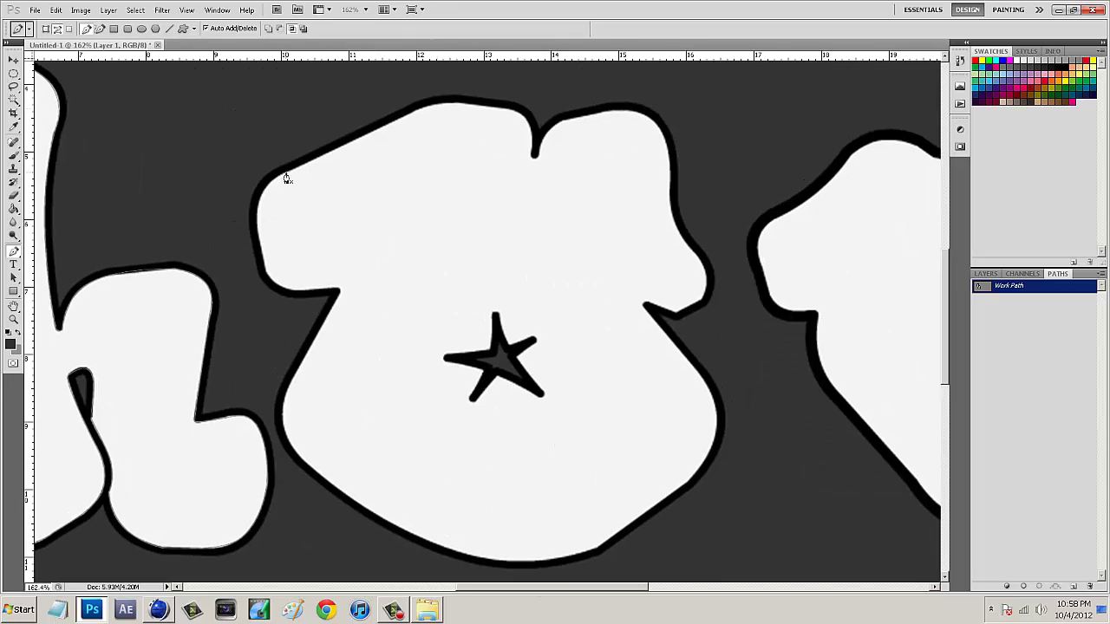
pyautogui.click(414, 111)
pyautogui.moveTo(472, 105); pyautogui.dragTo(484, 109)
pyautogui.click(531, 128)
pyautogui.click(533, 152)
pyautogui.click(565, 121)
# Continue the o's path around its upper-right lobe and down to the pointed corner on its right side
pyautogui.click(652, 119)
pyautogui.click(671, 137)
pyautogui.click(671, 175)
pyautogui.moveTo(690, 247); pyautogui.dragTo(716, 277)
pyautogui.moveTo(696, 303); pyautogui.dragTo(663, 337)
pyautogui.click(677, 313)
# Trace the o's lower-right curve and rounded bottom up to its lower-left side
pyautogui.scroll(-3, 694, 360)
pyautogui.moveTo(716, 391); pyautogui.dragTo(723, 413)
pyautogui.moveTo(660, 429); pyautogui.dragTo(599, 473)
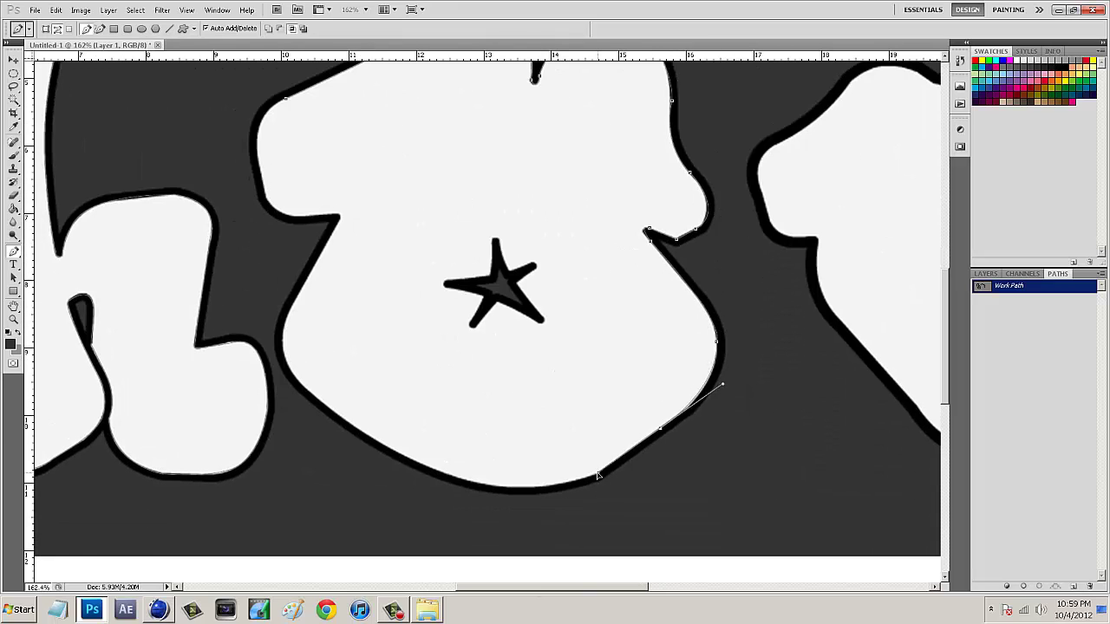
pyautogui.moveTo(506, 486); pyautogui.dragTo(423, 482)
pyautogui.hotkey('ctrl', 'z')
pyautogui.click(597, 474)
pyautogui.moveTo(311, 394); pyautogui.dragTo(141, 248)
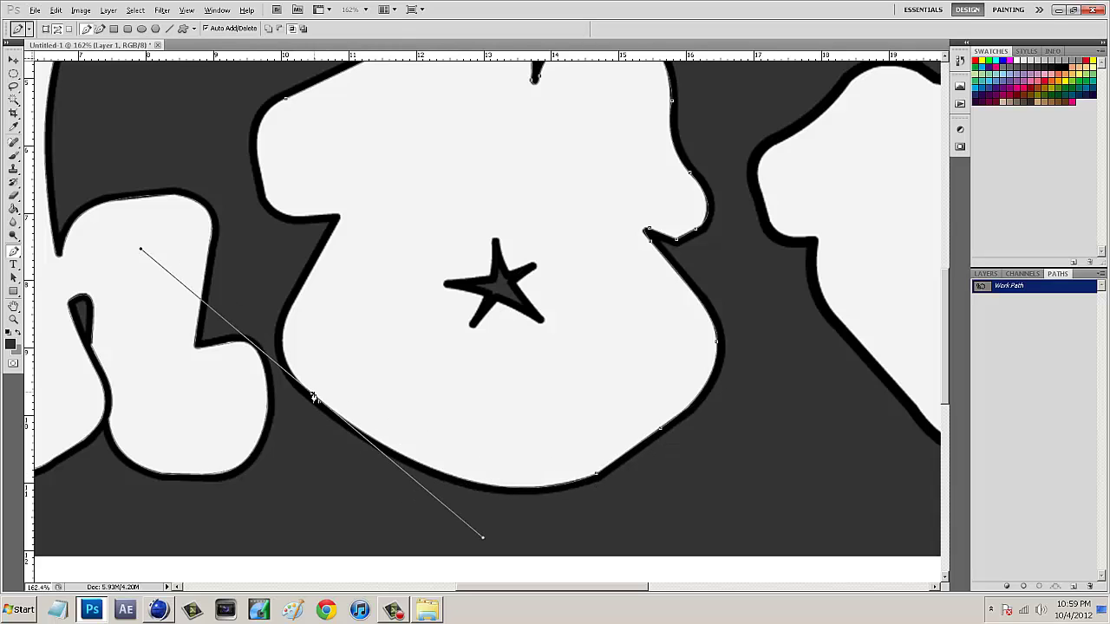
pyautogui.keyDown('alt'); pyautogui.click(312, 394); pyautogui.keyUp('alt')
# Trace the o's left side through the inner corner and around the left lobe to finish its outline
pyautogui.moveTo(295, 297); pyautogui.dragTo(331, 234)
pyautogui.click(336, 217)
pyautogui.moveTo(266, 197); pyautogui.dragTo(256, 168)
# Start a path at the w's left inner slit and trace around its left arm to the corner below
pyautogui.scroll(5, 285, 98)
pyautogui.moveTo(481, 587); pyautogui.dragTo(582, 587)
pyautogui.click(459, 422)
pyautogui.moveTo(457, 244); pyautogui.dragTo(498, 89)
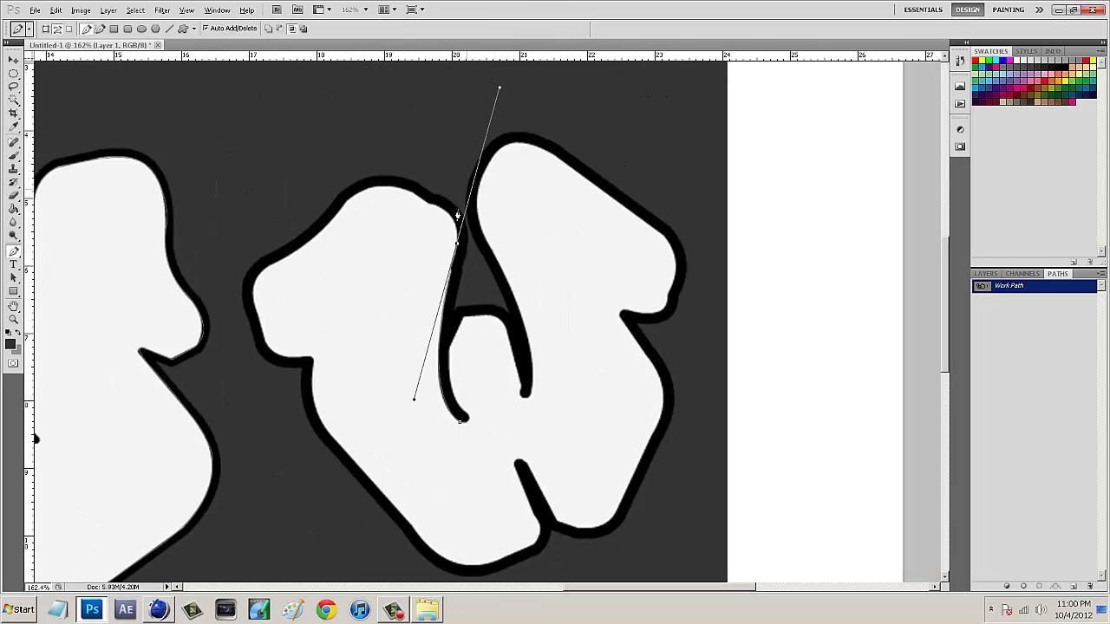
pyautogui.keyDown('alt'); pyautogui.click(457, 243); pyautogui.keyUp('alt')
pyautogui.moveTo(430, 204); pyautogui.dragTo(398, 197)
pyautogui.moveTo(347, 201); pyautogui.dragTo(345, 351)
pyautogui.click(265, 342)
pyautogui.click(312, 378)
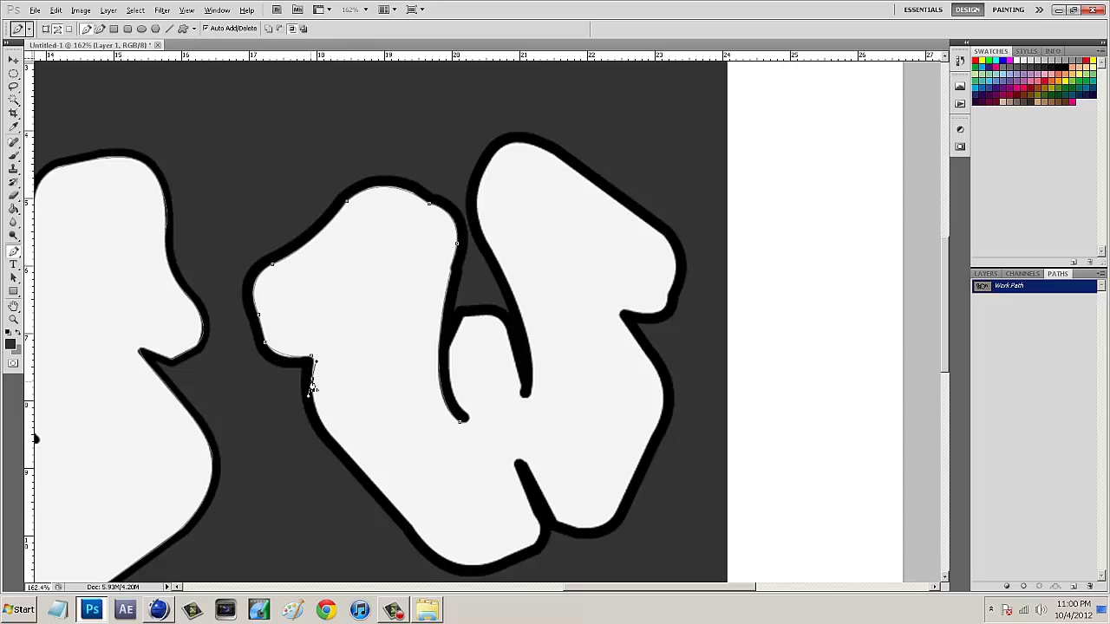
# Trace the w's lower-left side, its rounded left bottom and the narrow slit between the two legs
pyautogui.scroll(-2, 321, 399)
pyautogui.moveTo(348, 406); pyautogui.dragTo(390, 440)
pyautogui.moveTo(433, 504); pyautogui.dragTo(447, 523)
pyautogui.moveTo(539, 490)
pyautogui.mouseDown()
pyautogui.moveTo(605, 434)
pyautogui.moveTo(558, 483)
pyautogui.mouseUp()
pyautogui.hotkey('ctrl', 'z')
pyautogui.click(534, 469)
pyautogui.click(514, 420)
pyautogui.moveTo(529, 420); pyautogui.dragTo(534, 433)
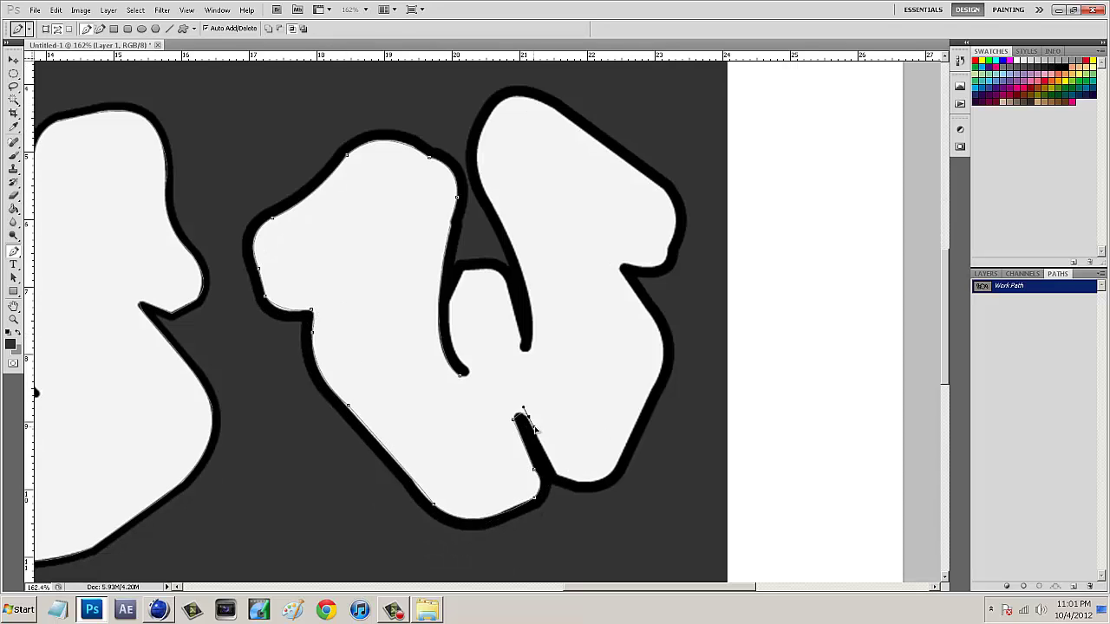
pyautogui.click(556, 474)
# Trace the w's right leg up to the inner corner beneath its right arm
pyautogui.moveTo(619, 458); pyautogui.dragTo(633, 438)
pyautogui.scroll(3, 641, 416)
pyautogui.click(661, 442)
pyautogui.moveTo(650, 388); pyautogui.dragTo(634, 372)
pyautogui.click(621, 345)
pyautogui.click(633, 339)
# Trace around the w's right arm and over its rounded top to the arm's inner edge
pyautogui.moveTo(668, 324); pyautogui.dragTo(619, 231)
pyautogui.click(553, 181)
pyautogui.moveTo(491, 186); pyautogui.dragTo(485, 202)
pyautogui.moveTo(483, 261); pyautogui.dragTo(503, 297)
# Trace the w's right inner slit and middle hump, closing the path at the left slit
pyautogui.scroll(-1, 512, 329)
pyautogui.moveTo(532, 376); pyautogui.dragTo(507, 370)
pyautogui.moveTo(506, 331)
pyautogui.mouseDown()
pyautogui.moveTo(494, 305)
pyautogui.moveTo(473, 305)
pyautogui.moveTo(449, 337)
pyautogui.mouseUp()
pyautogui.moveTo(466, 406); pyautogui.dragTo(493, 429)
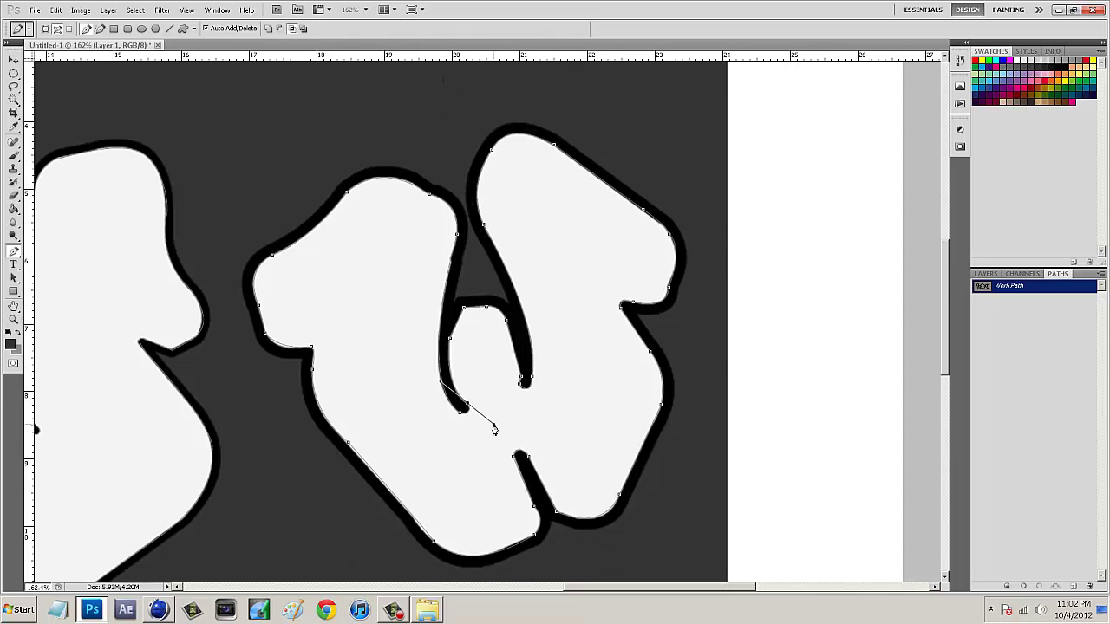
pyautogui.click(459, 412)
# Begin a Pen tool path around the star inside the o, placing and correcting points near its top tip
pyautogui.press('z')
pyautogui.moveTo(421, 342); pyautogui.dragTo(120, 334)
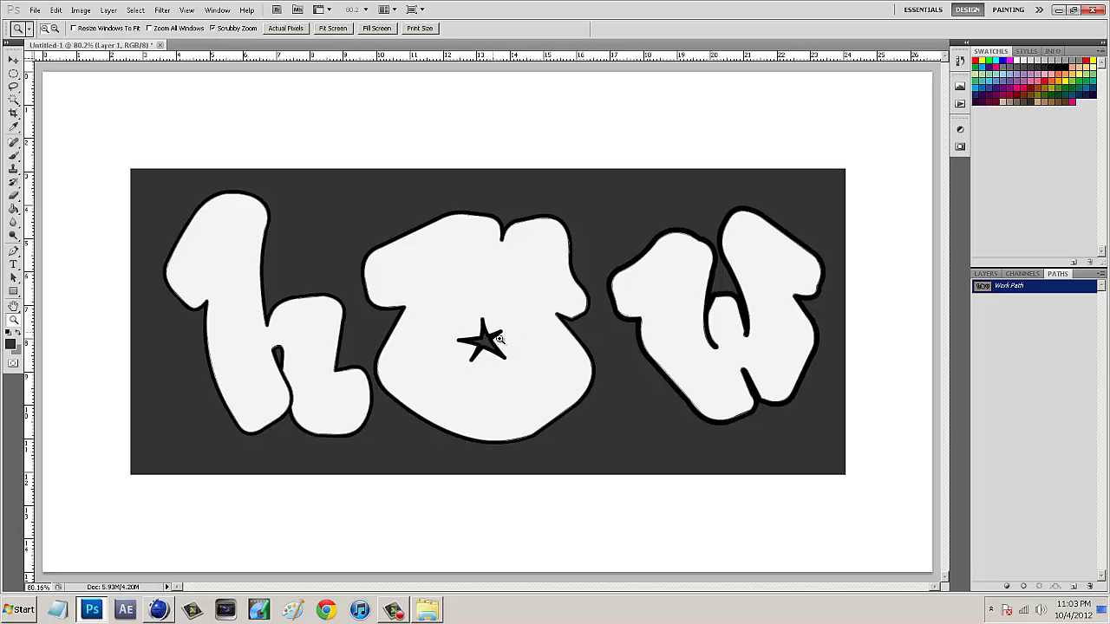
pyautogui.moveTo(500, 339); pyautogui.dragTo(520, 355)
pyautogui.scroll(-1, 512, 390)
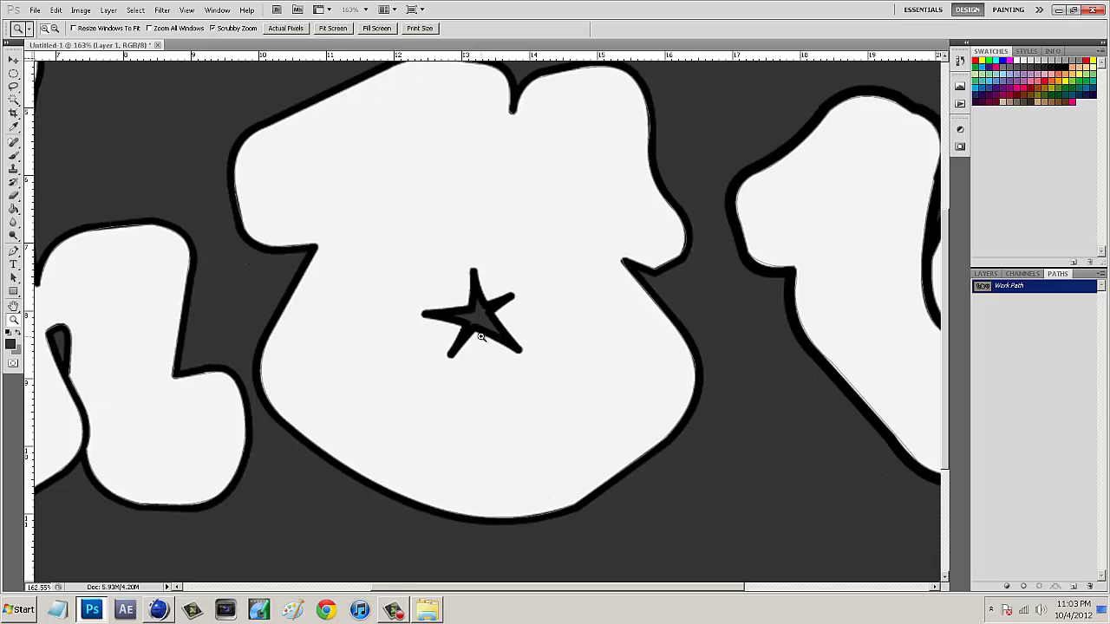
pyautogui.click(483, 339)
pyautogui.click(13, 252)
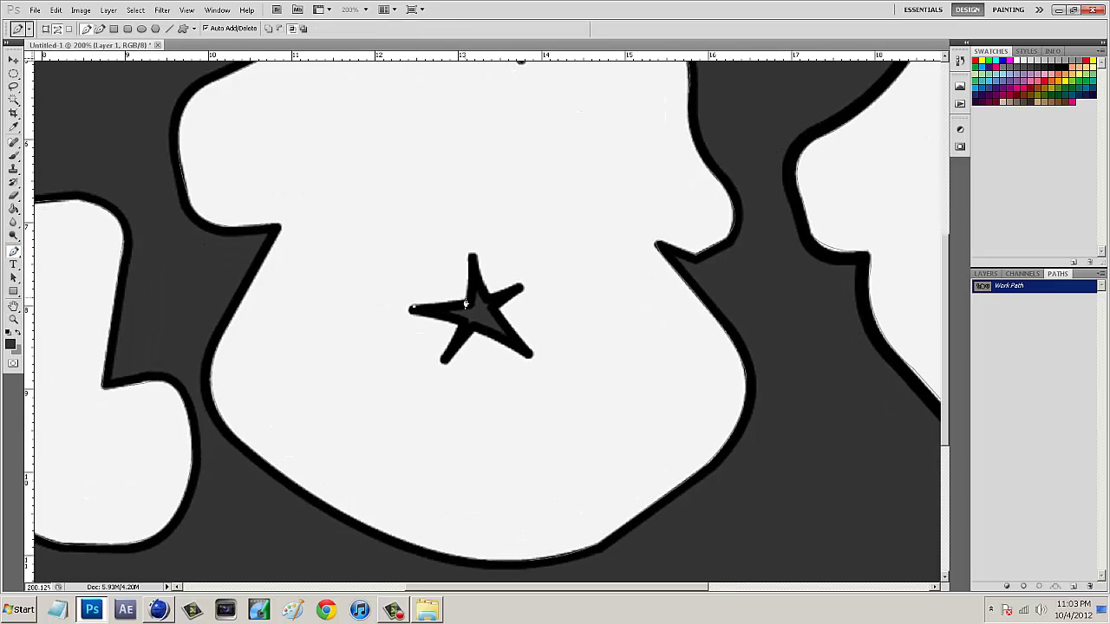
pyautogui.click(470, 253)
pyautogui.hotkey('ctrl', 'z')
pyautogui.moveTo(470, 256); pyautogui.dragTo(478, 254)
pyautogui.hotkey('ctrl', 'z')
pyautogui.hotkey('ctrl', 'z')
# Trace the star's lower-left point and close its path at the left tip
pyautogui.moveTo(443, 353); pyautogui.dragTo(452, 342)
pyautogui.click(460, 327)
pyautogui.click(417, 314)
pyautogui.keyDown('ctrl'); pyautogui.click(417, 309); pyautogui.keyUp('ctrl')
# Fit the whole document on screen, reselect the Pen tool and check the layers before returning to the Work Path
pyautogui.click(13, 319)
pyautogui.rightClick(167, 278)
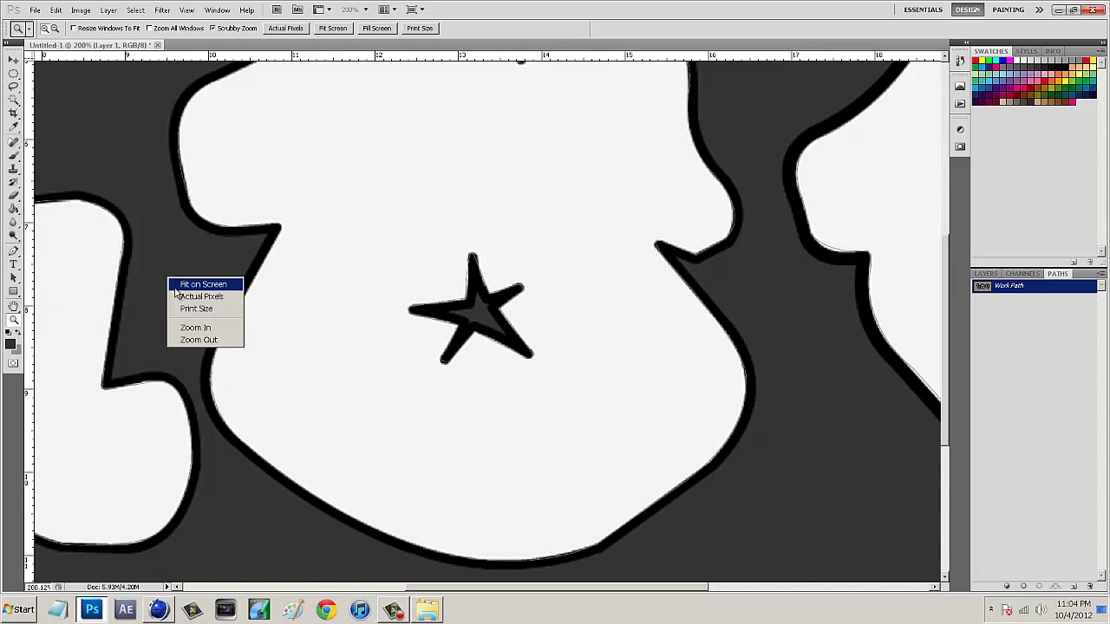
pyautogui.click(174, 284)
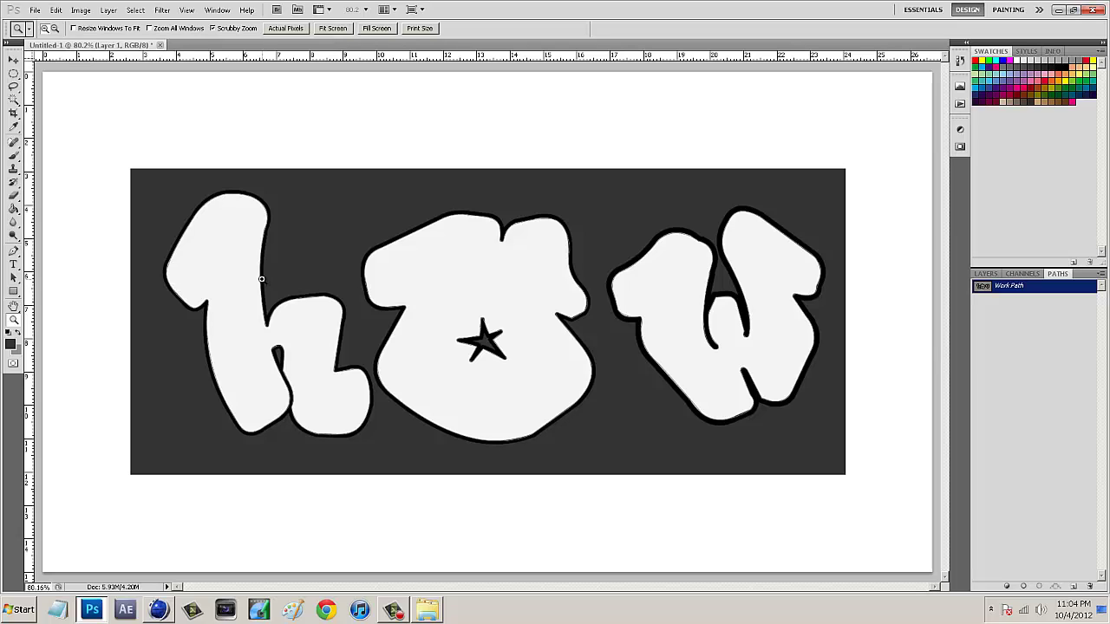
pyautogui.click(14, 252)
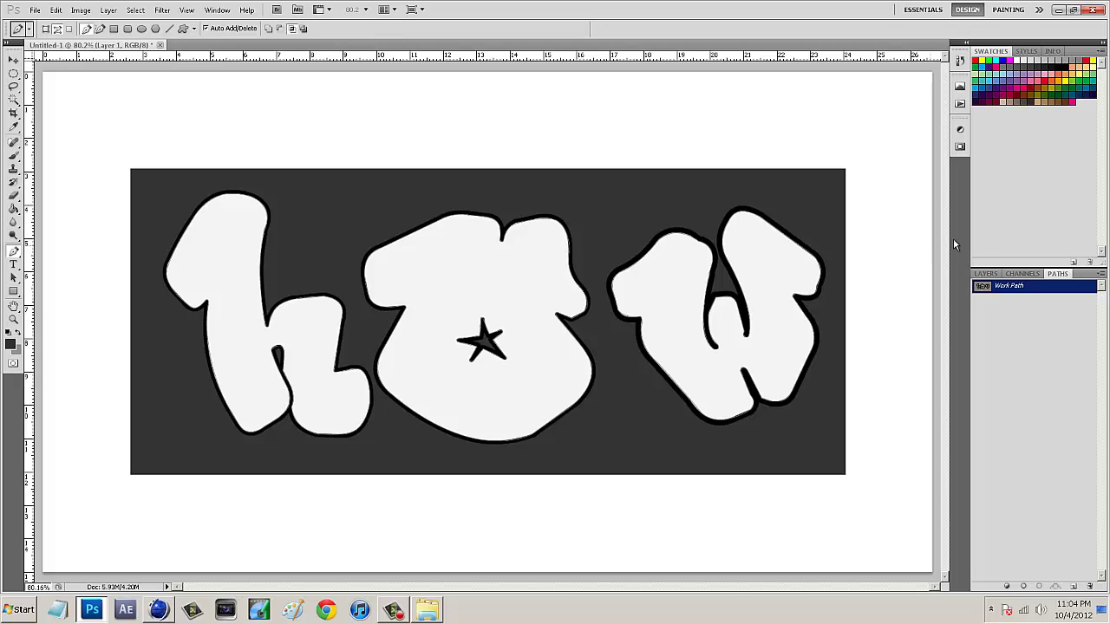
pyautogui.click(986, 274)
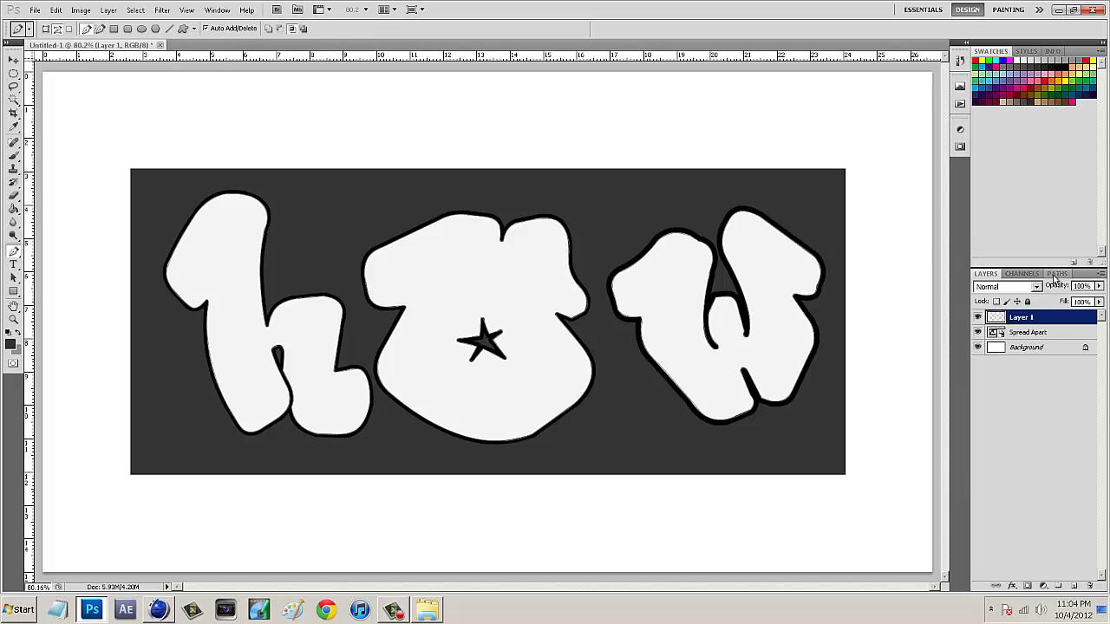
pyautogui.click(1056, 274)
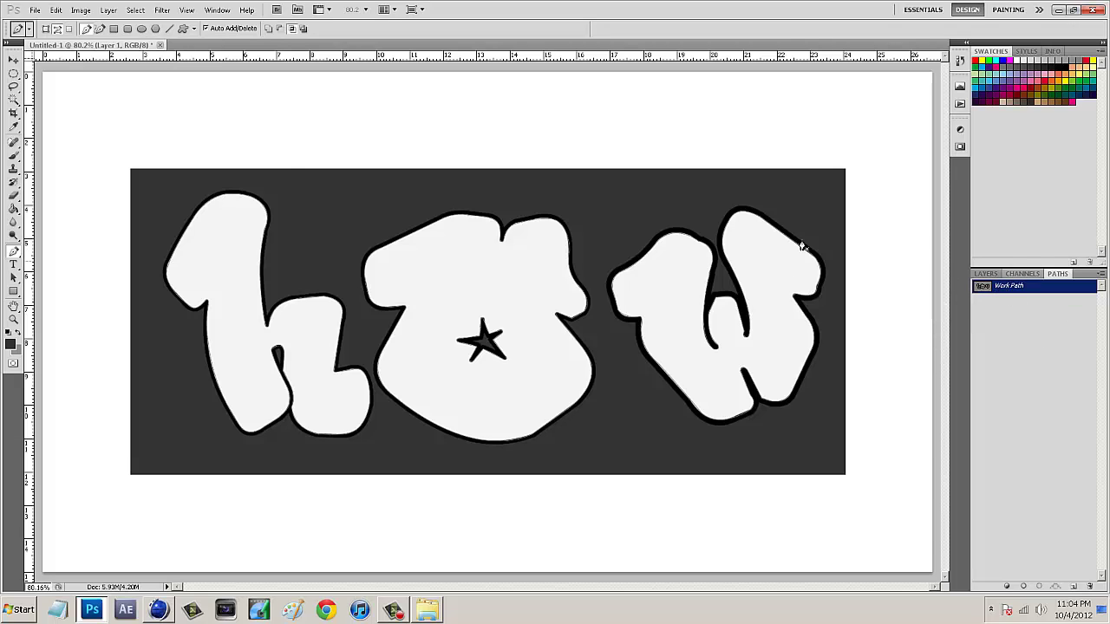
# Export the Work Path to Illustrator format, saving it on the Desktop as "Grafitti Path AI"
pyautogui.click(35, 10)
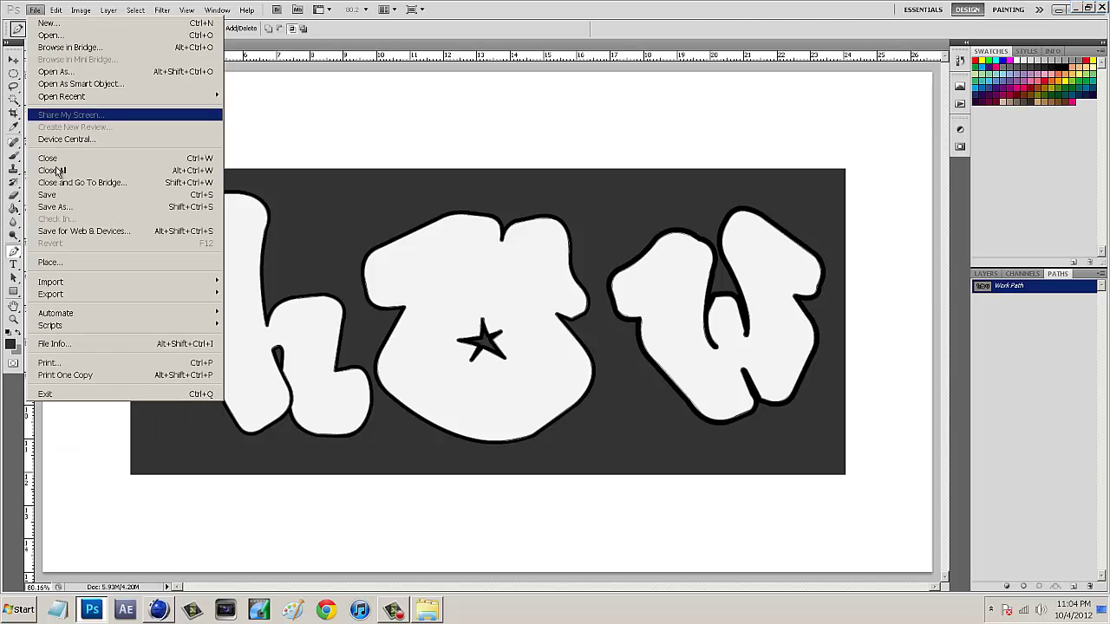
pyautogui.moveTo(165, 294)
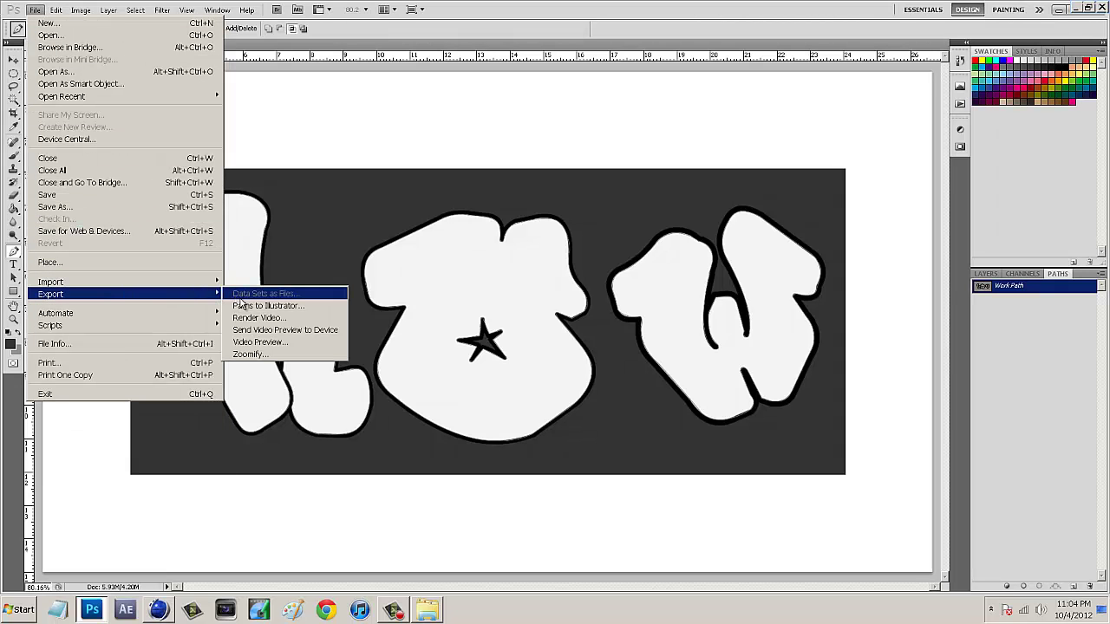
pyautogui.click(247, 305)
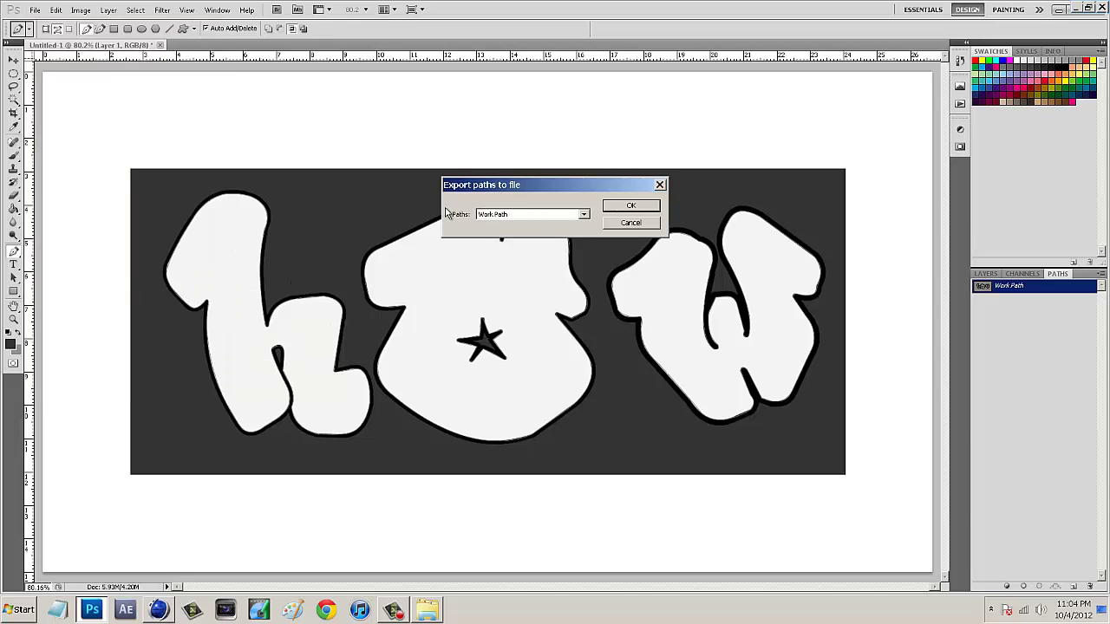
pyautogui.click(507, 213)
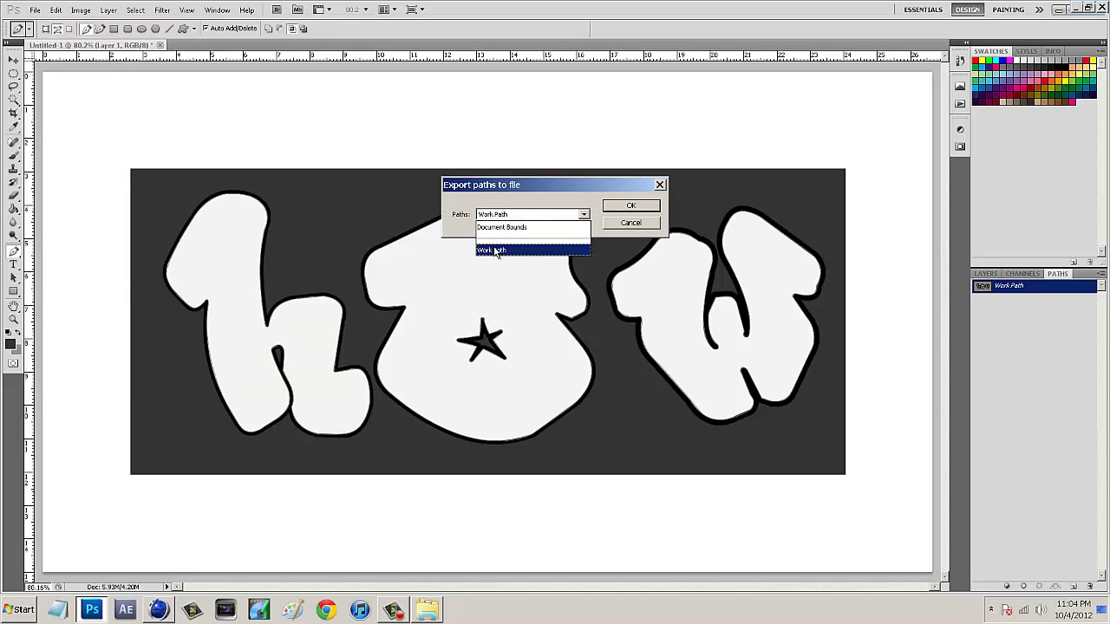
pyautogui.click(497, 250)
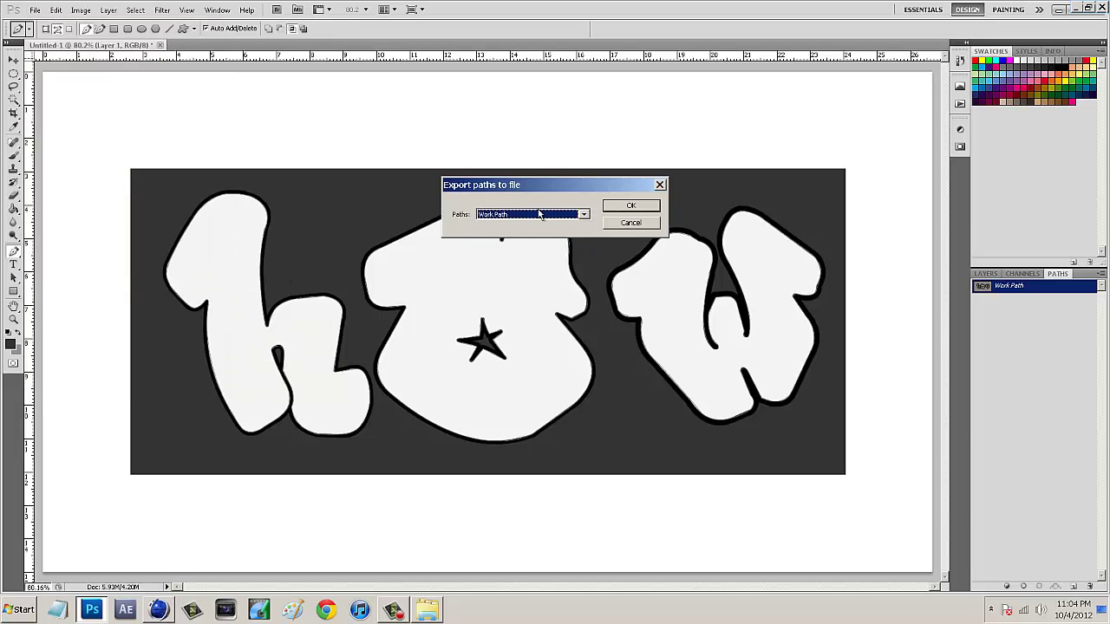
pyautogui.click(628, 206)
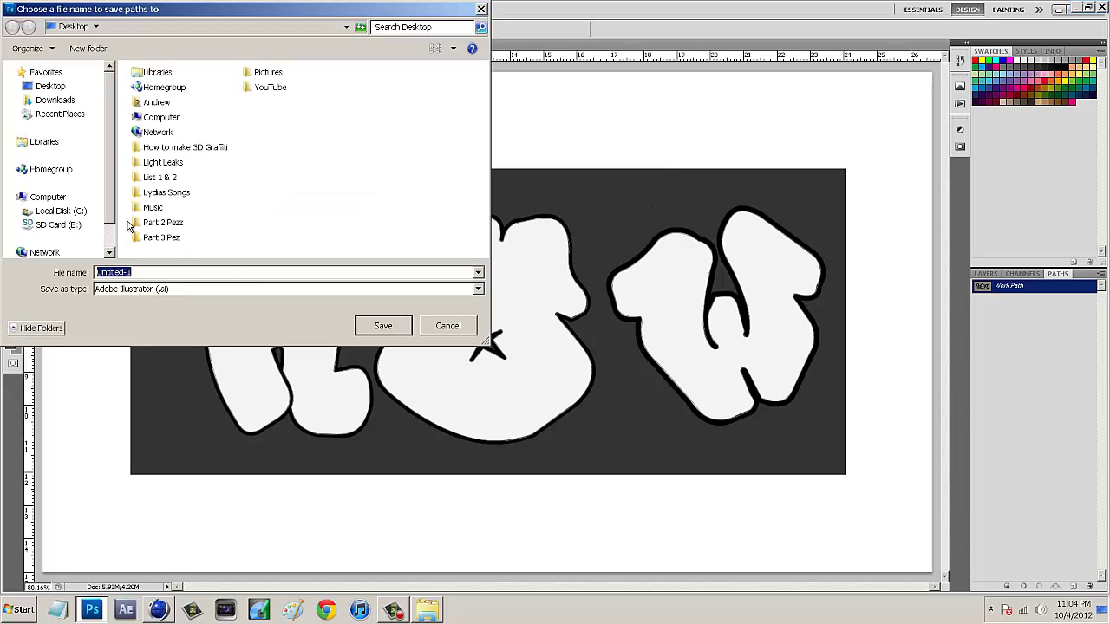
pyautogui.write('Graffiti Path AI')
pyautogui.press('Return')
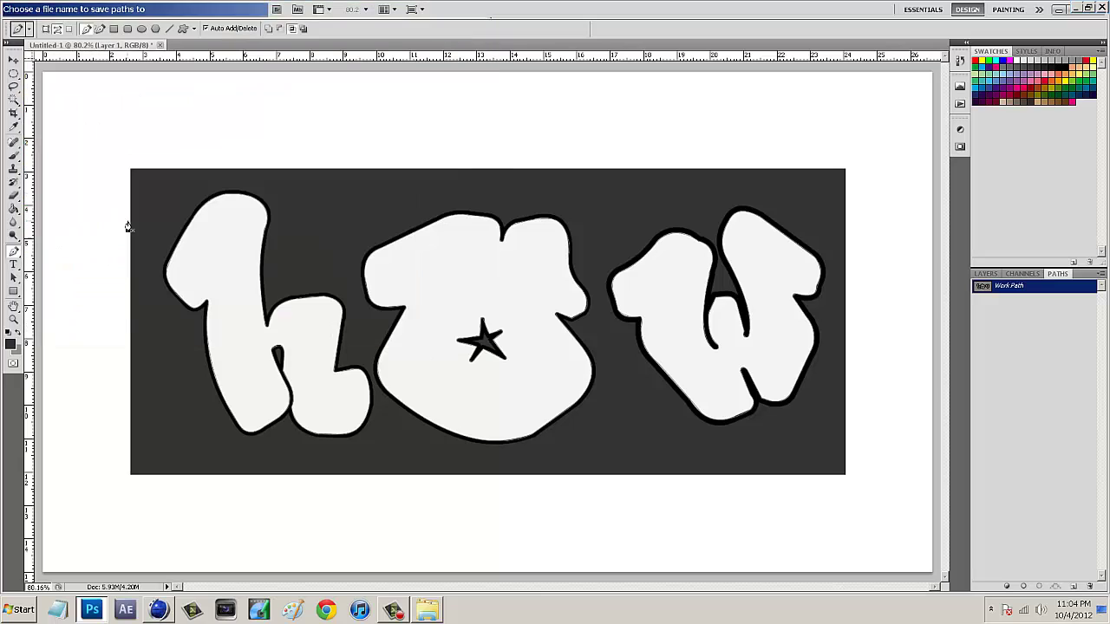
# Reveal the desktop, move the exported path file into the "How to make 3D Graffiti" folder and open that folder
pyautogui.click(1075, 9)
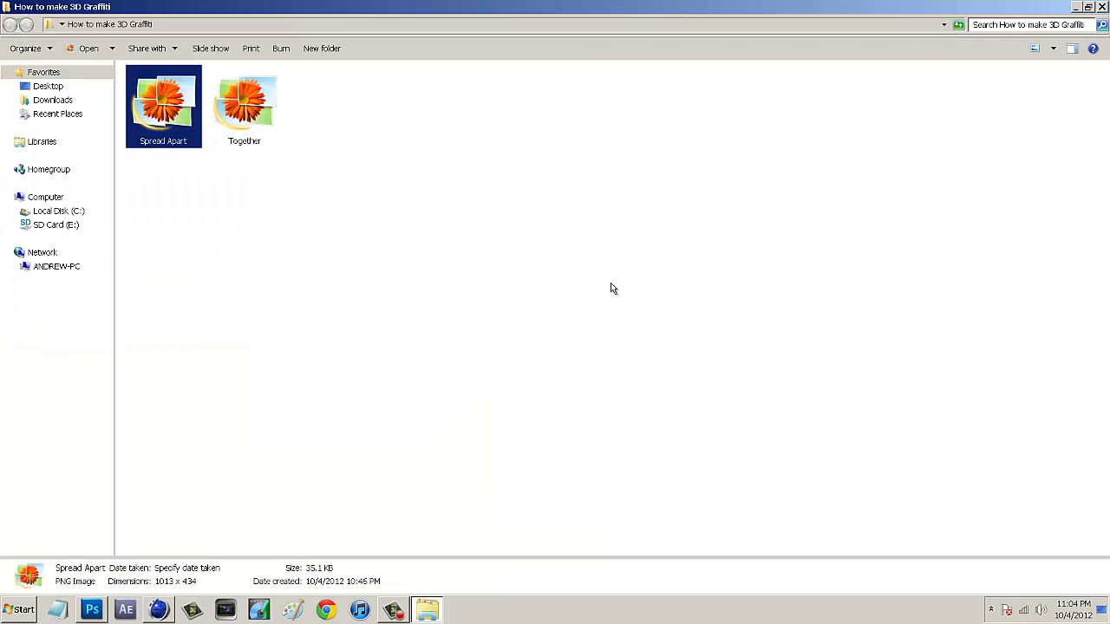
pyautogui.click(1075, 7)
pyautogui.moveTo(26, 174); pyautogui.dragTo(576, 36)
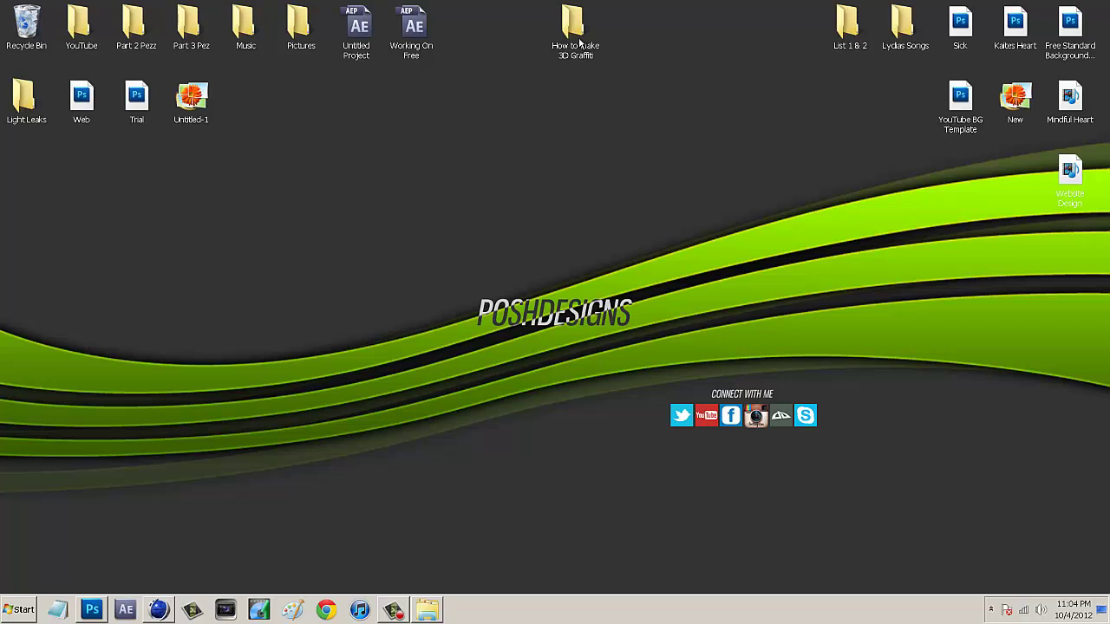
pyautogui.doubleClick(579, 44)
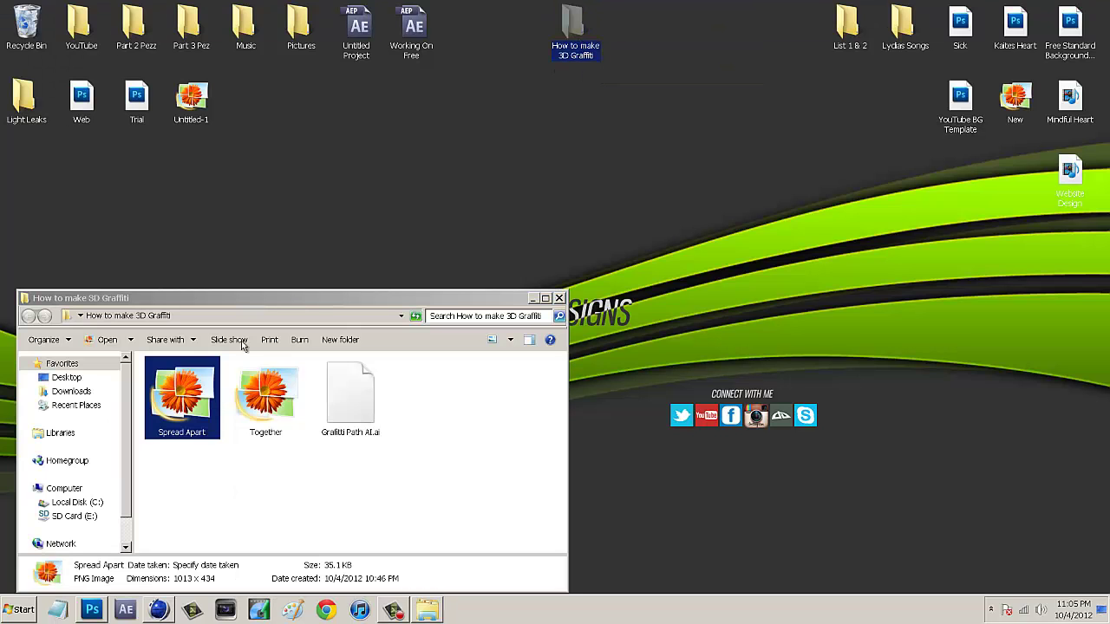
# Import "Grafitti Path AI.ai" from the folder into Cinema 4D, accepting the Illustrator import settings with connected splines
pyautogui.click(354, 388)
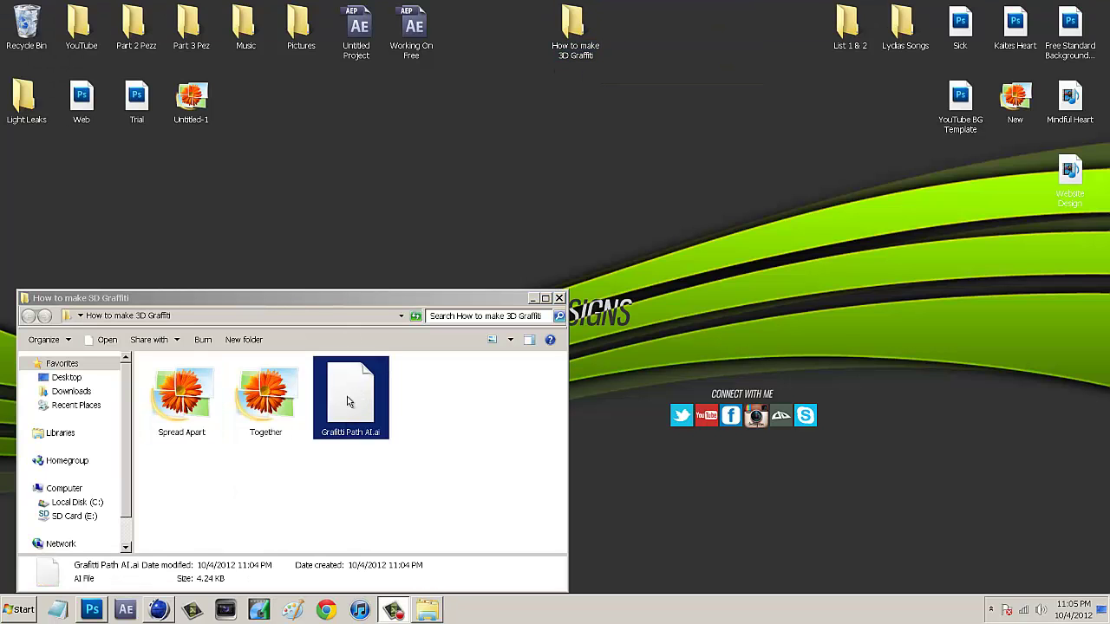
pyautogui.moveTo(346, 406); pyautogui.dragTo(373, 276)
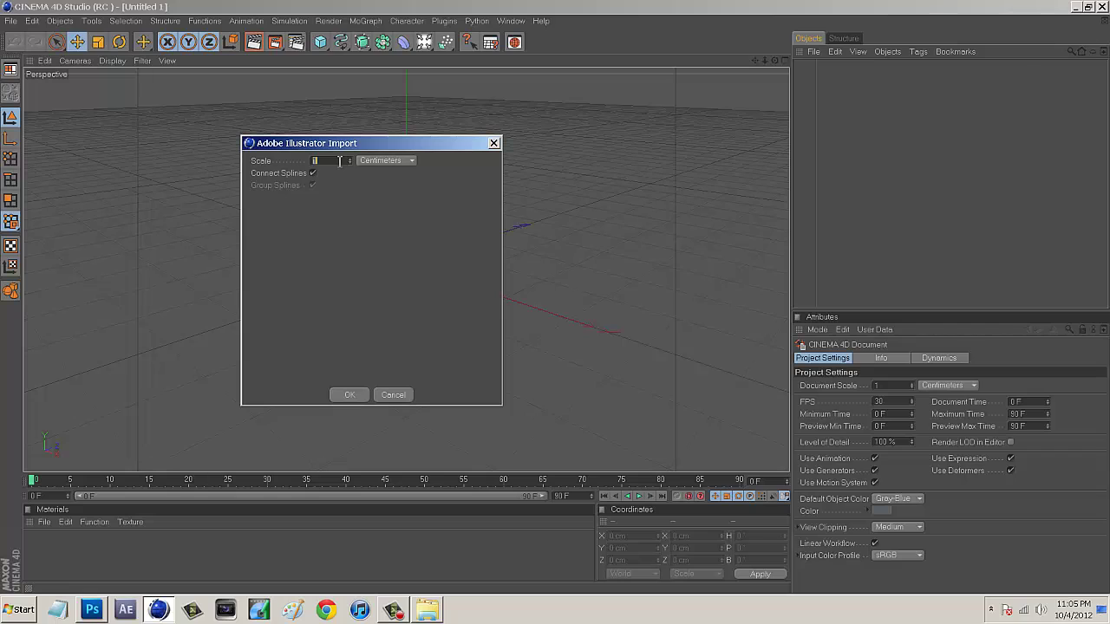
pyautogui.click(339, 396)
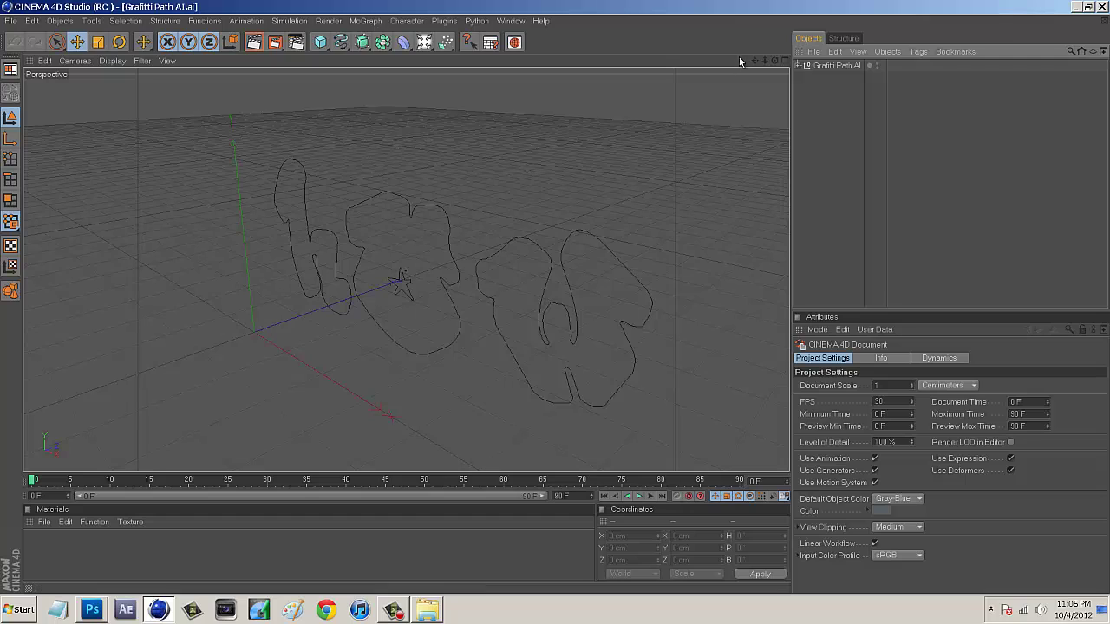
# Examine the imported letter outlines in perspective and expand the Grafitti Path AI group to inspect its paths
pyautogui.moveTo(774, 61); pyautogui.dragTo(560, 303)
pyautogui.moveTo(752, 61)
pyautogui.mouseDown()
pyautogui.moveTo(555, 295)
pyautogui.moveTo(753, 61)
pyautogui.mouseUp()
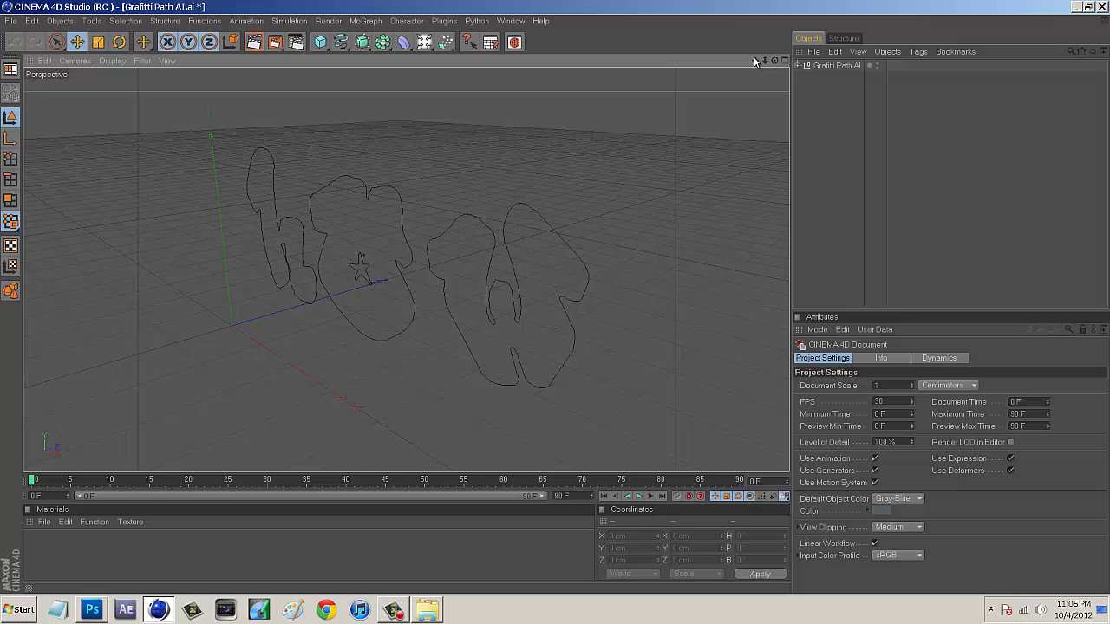
pyautogui.click(819, 66)
pyautogui.click(798, 65)
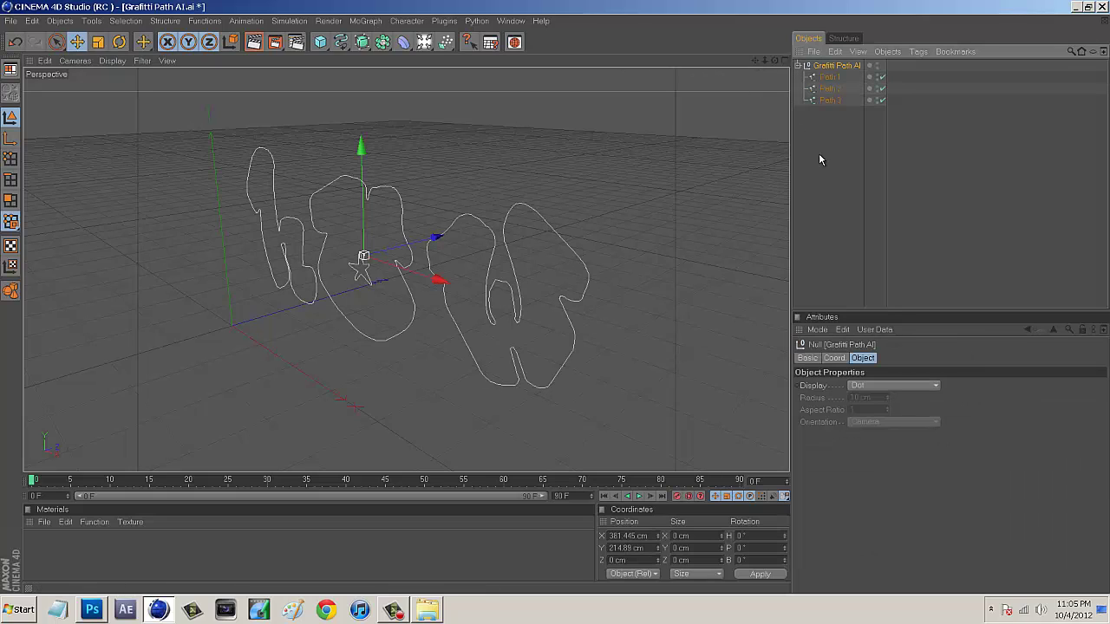
pyautogui.click(817, 155)
pyautogui.click(830, 99)
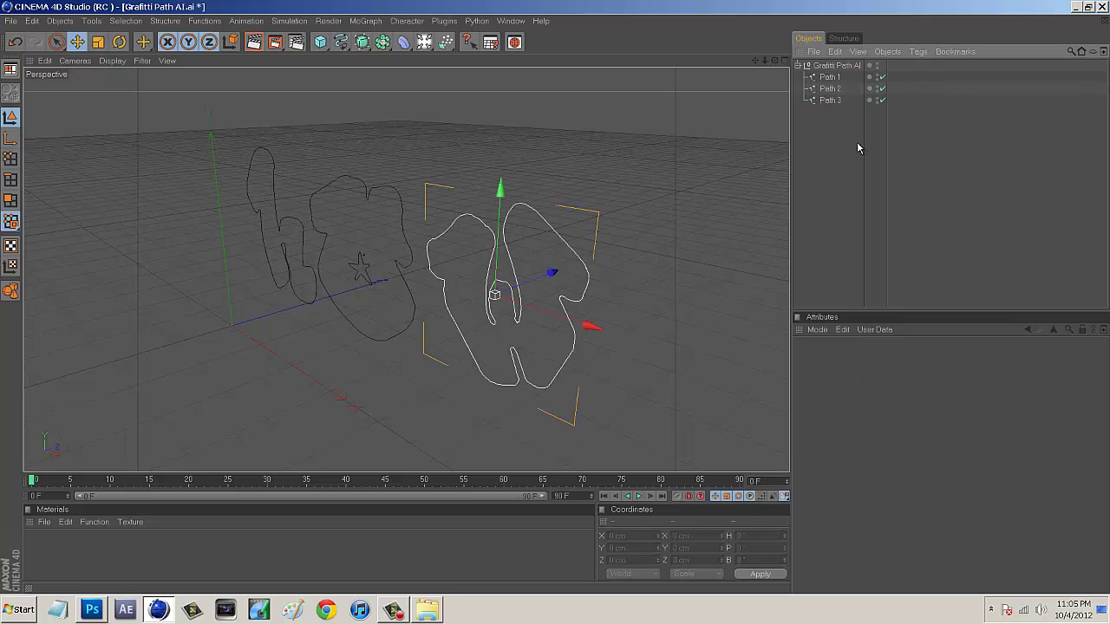
pyautogui.click(837, 146)
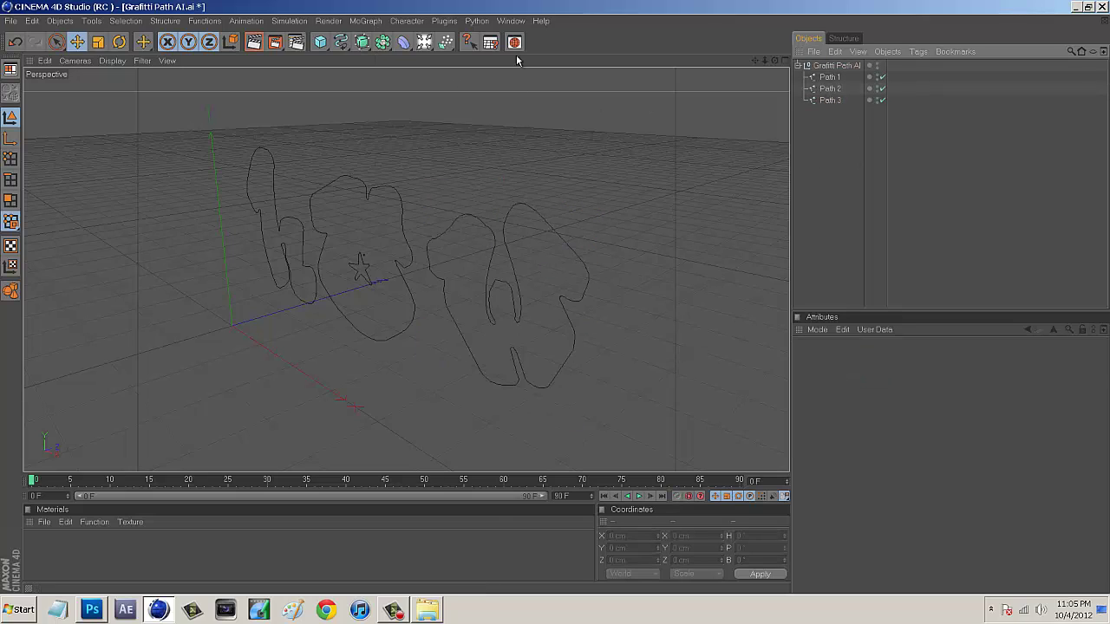
# Add an Extrude NURBS object to the scene
pyautogui.click(362, 45)
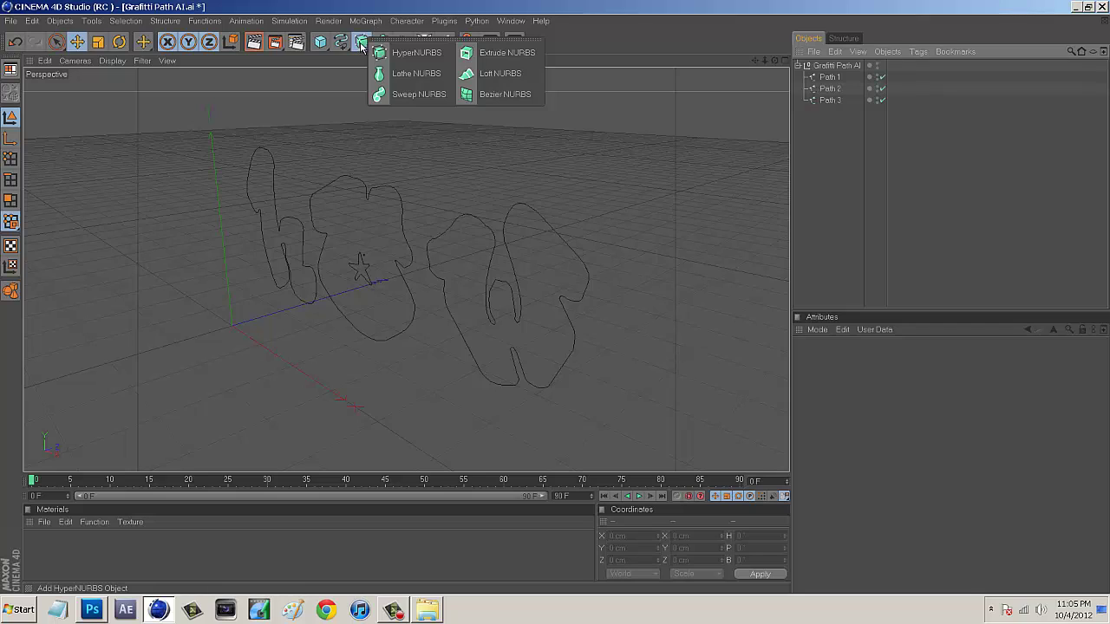
pyautogui.click(488, 49)
pyautogui.click(866, 125)
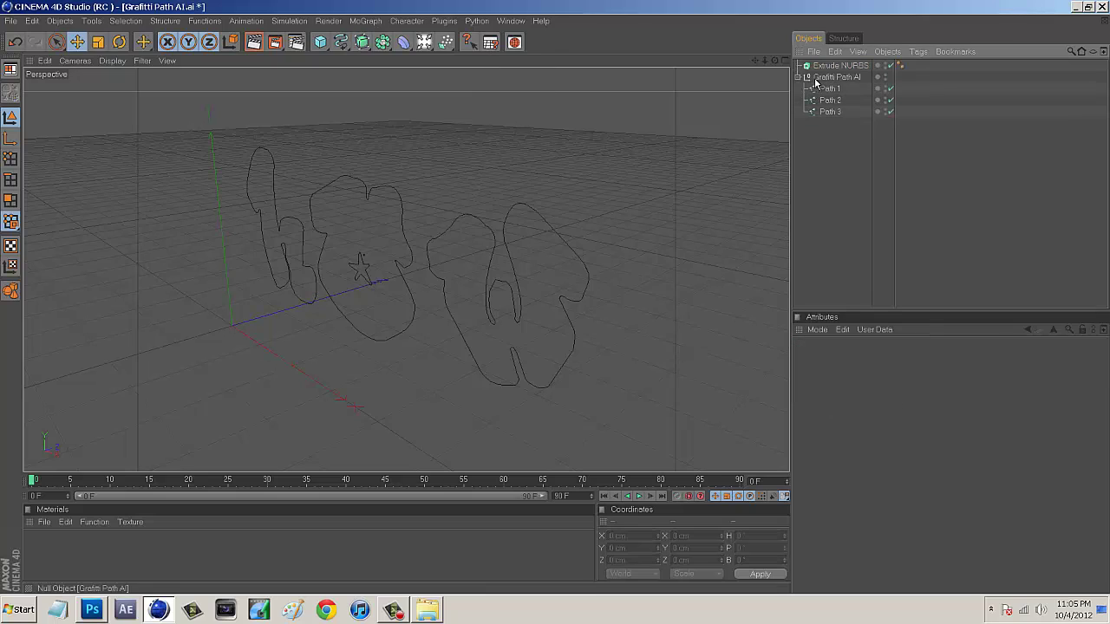
# Check which letter each of the three paths in the Grafitti Path AI group represents
pyautogui.click(797, 77)
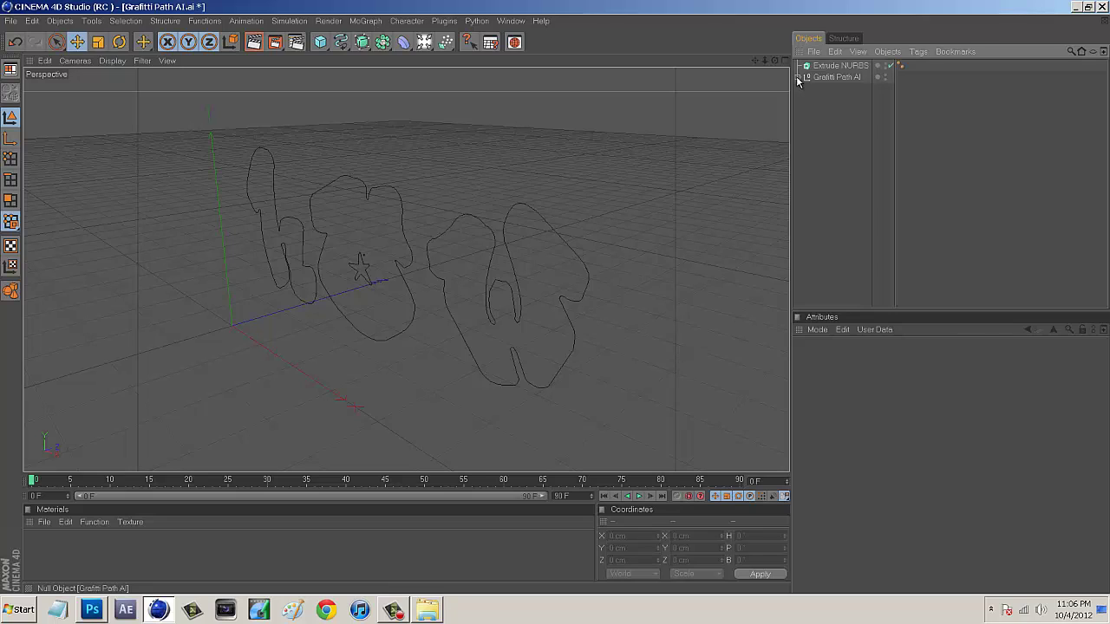
pyautogui.click(798, 78)
pyautogui.click(834, 89)
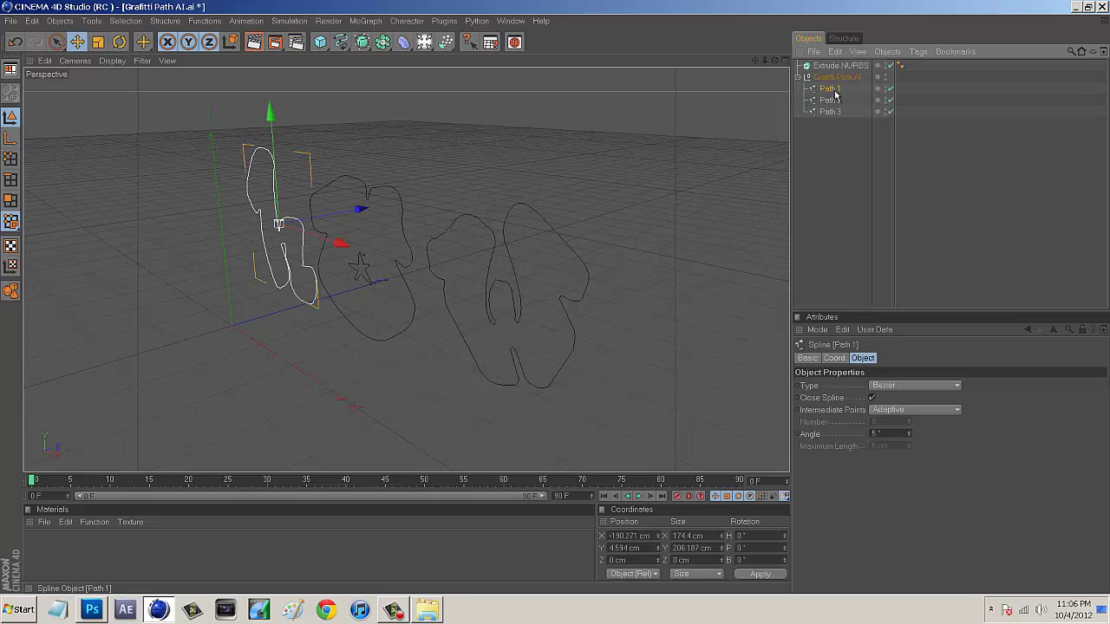
pyautogui.click(830, 101)
pyautogui.click(830, 112)
pyautogui.click(819, 125)
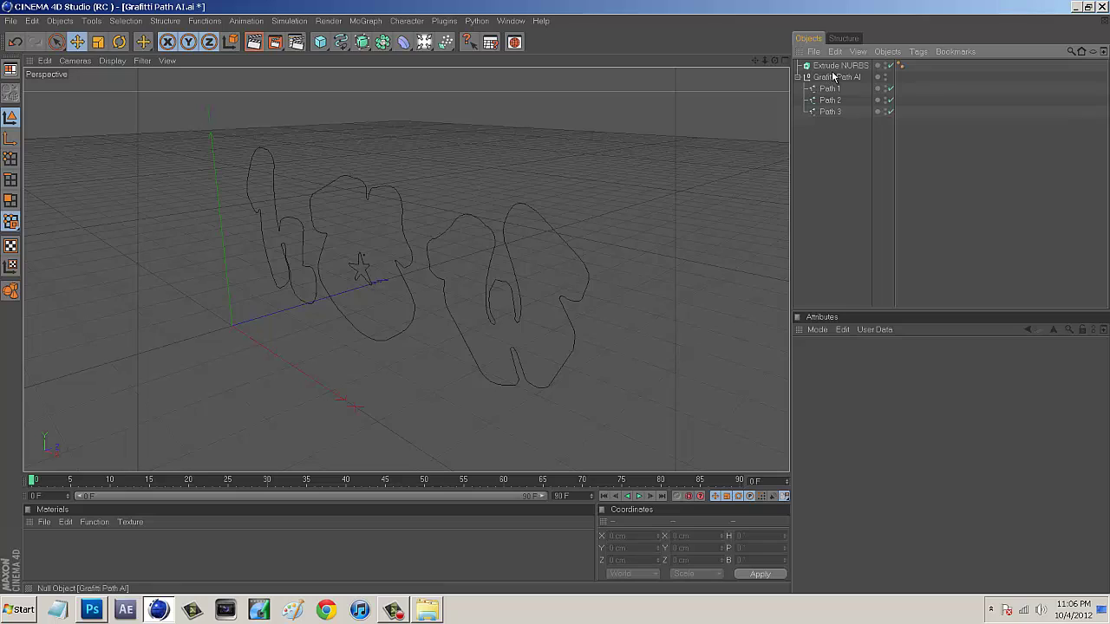
# Duplicate the Extrude NURBS object twice so that each letter path has its own
pyautogui.click(834, 77)
pyautogui.click(840, 66)
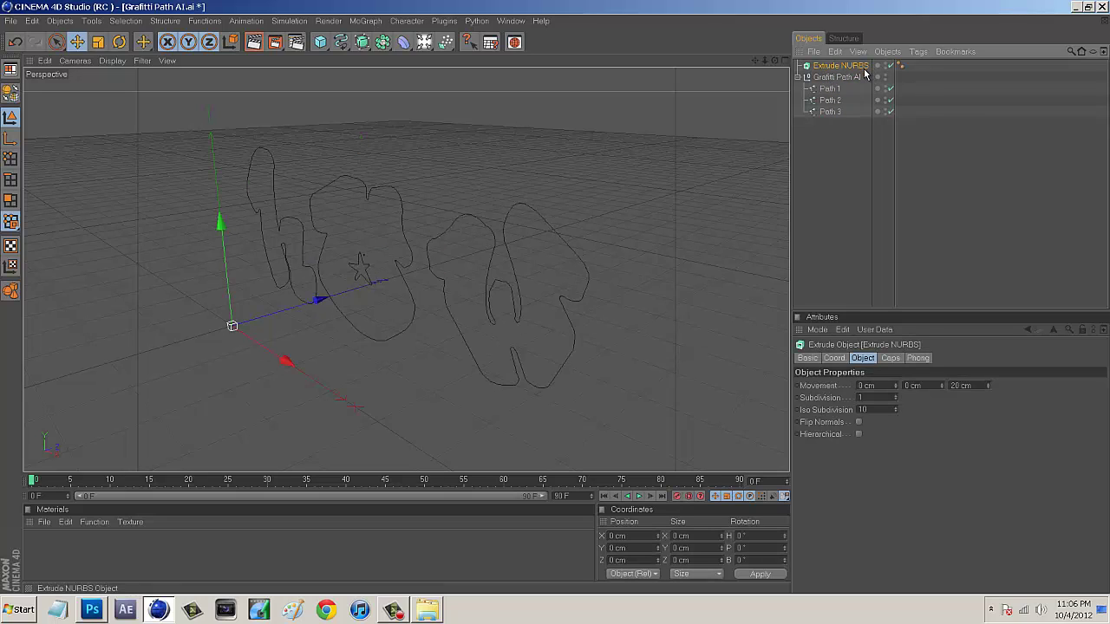
pyautogui.hotkey('ctrl', 'c')
pyautogui.hotkey('ctrl', 'v')
pyautogui.hotkey('ctrl', 'v')
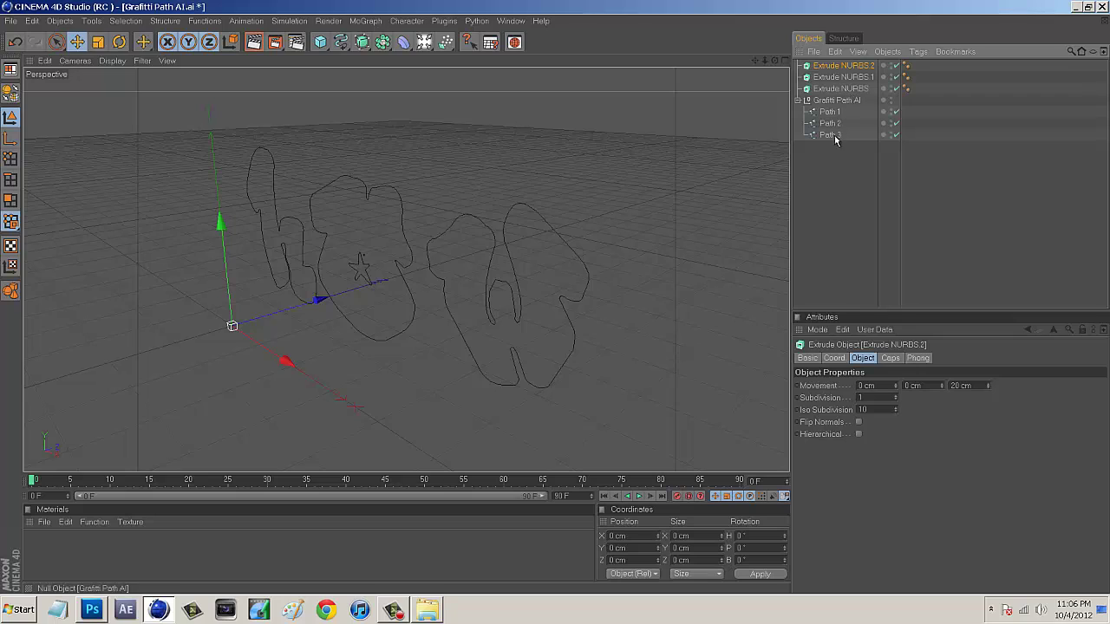
# Nest Path 1, Path 2 and Path 3 each under its own Extrude NURBS, and delete the emptied Grafitti Path AI null
pyautogui.moveTo(836, 118); pyautogui.dragTo(858, 78)
pyautogui.moveTo(830, 139); pyautogui.dragTo(846, 66)
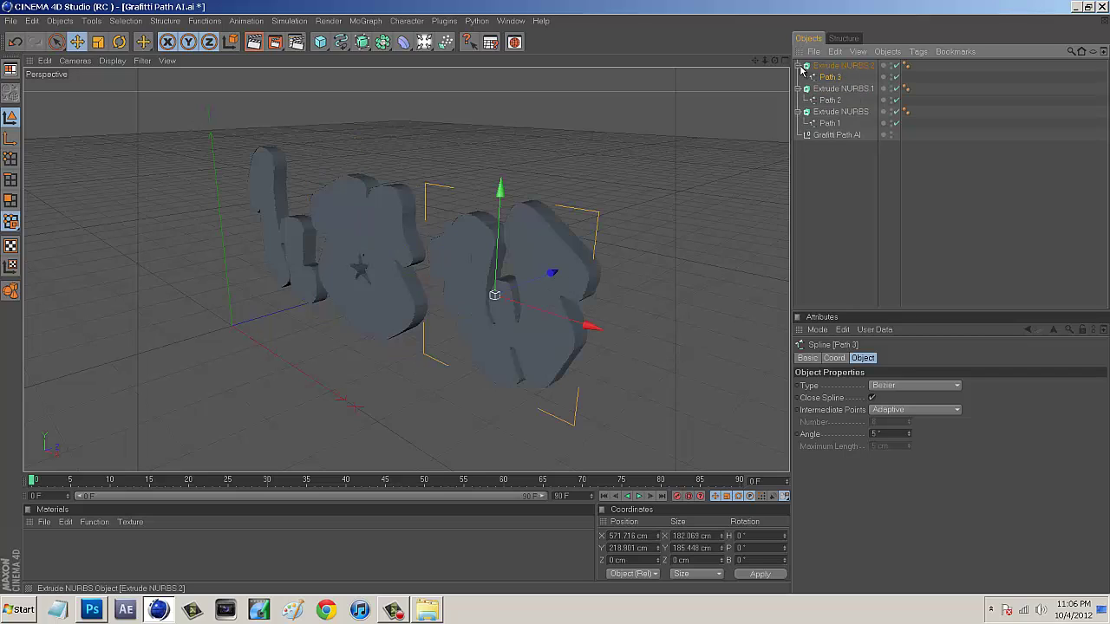
pyautogui.click(798, 78)
pyautogui.click(798, 89)
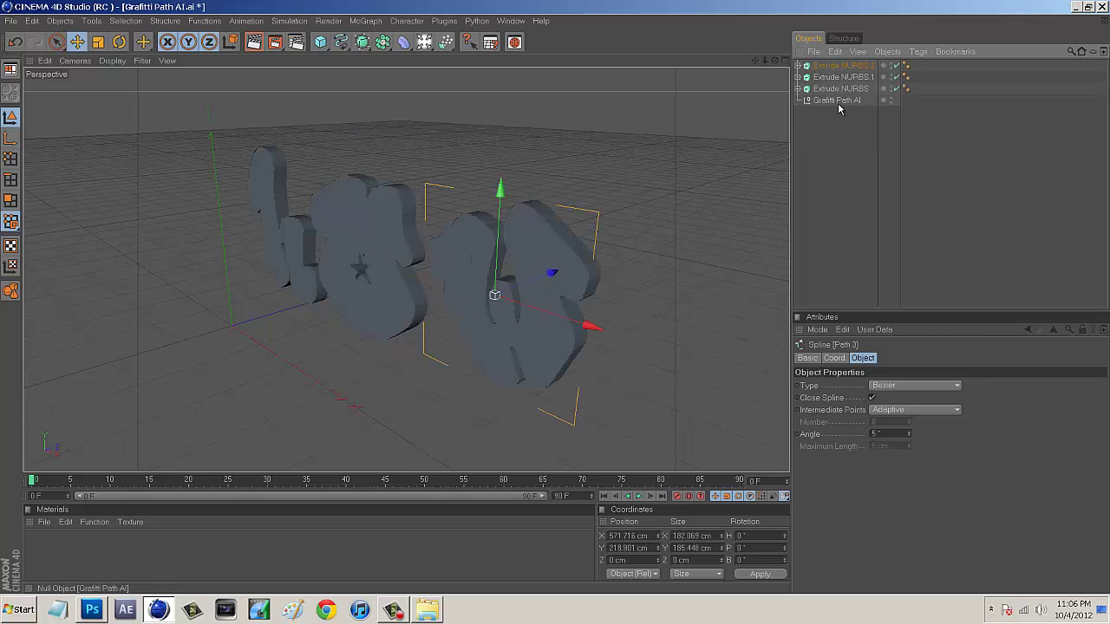
pyautogui.click(836, 100)
pyautogui.press('Delete')
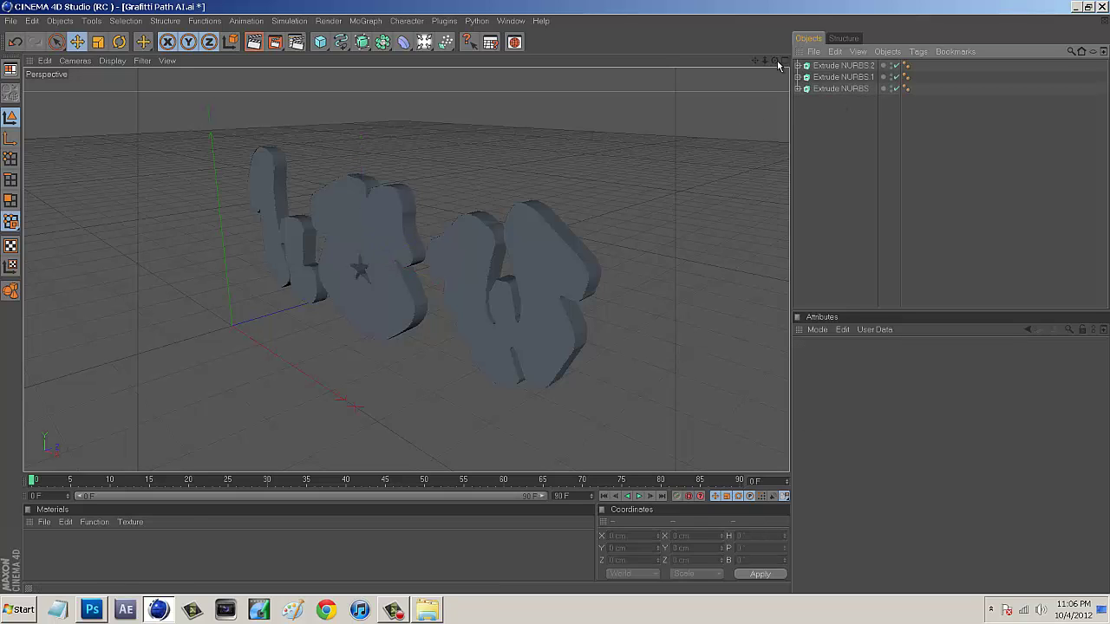
# Set the extrusion depth of all three Extrude NURBS to 50 cm along Z
pyautogui.moveTo(775, 61); pyautogui.dragTo(555, 302)
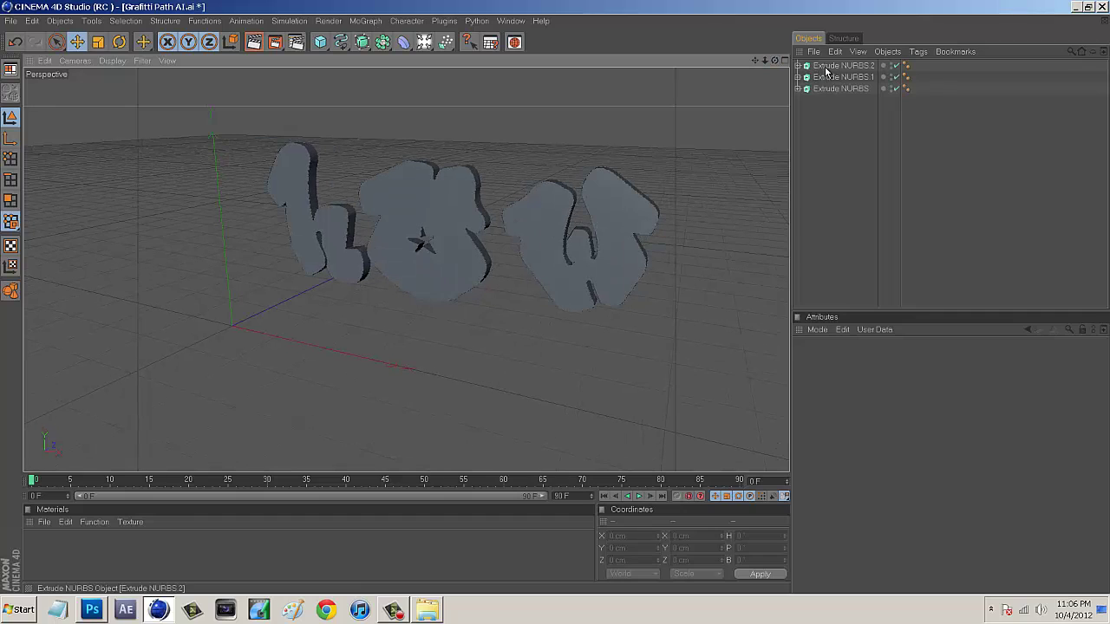
pyautogui.moveTo(816, 124); pyautogui.dragTo(835, 61)
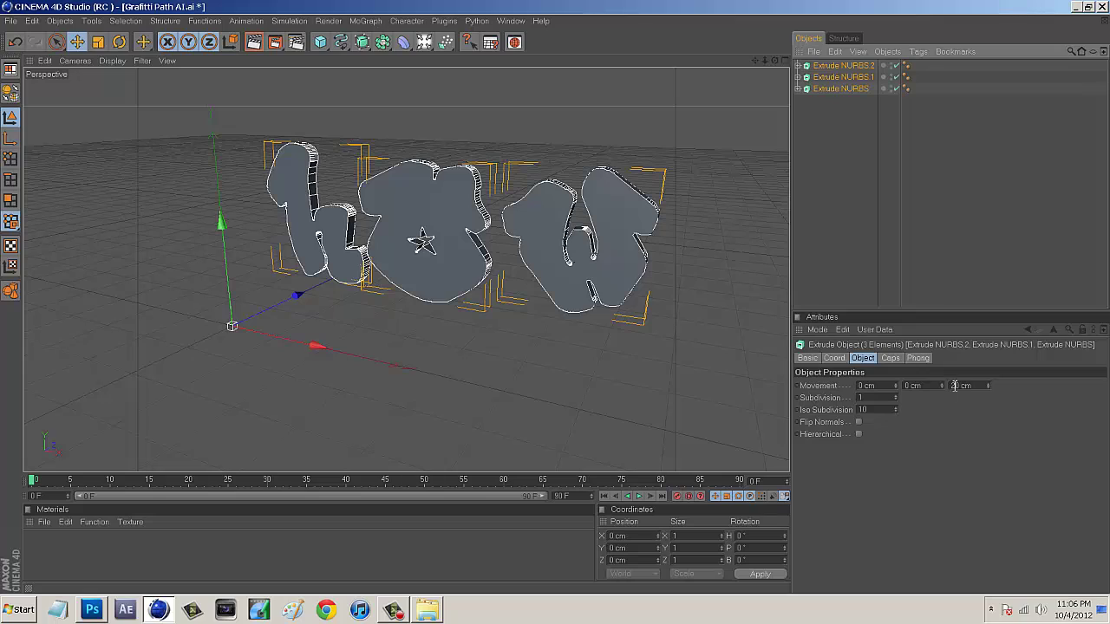
pyautogui.moveTo(962, 386); pyautogui.dragTo(944, 387)
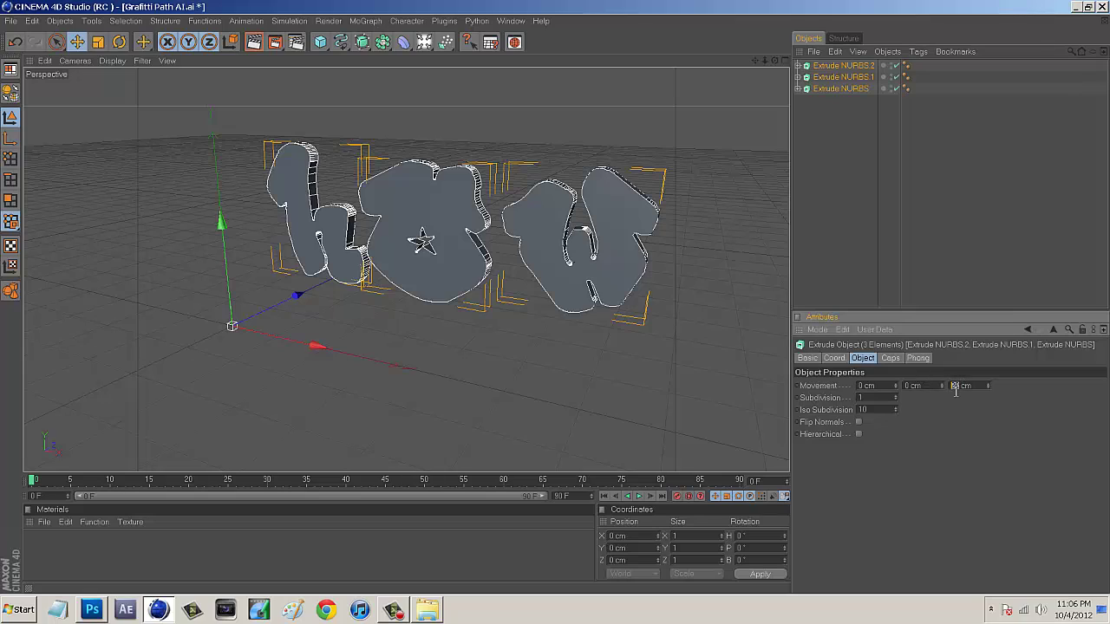
pyautogui.write('50')
pyautogui.press('Return')
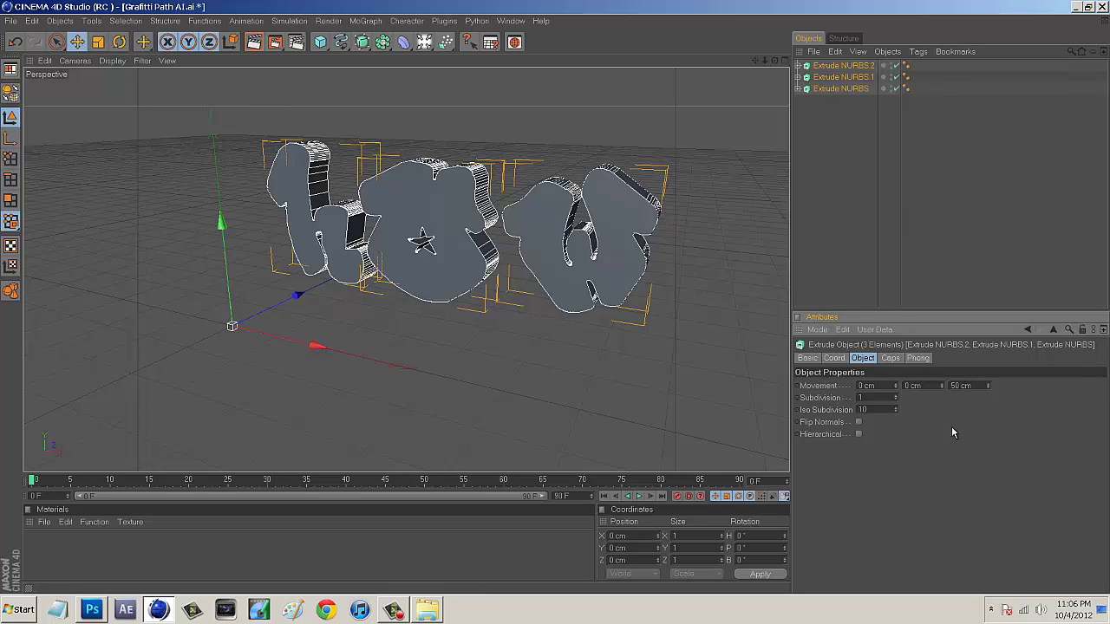
# Change both the start and end caps of the three Extrude NURBS to Fillet Cap
pyautogui.click(891, 358)
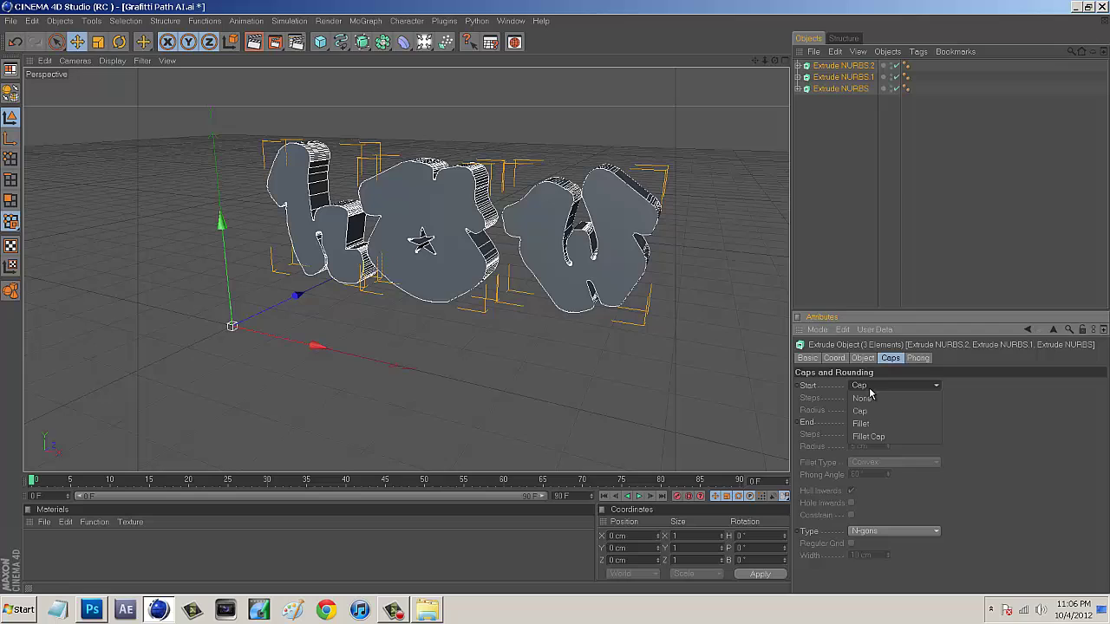
pyautogui.click(869, 436)
pyautogui.click(862, 423)
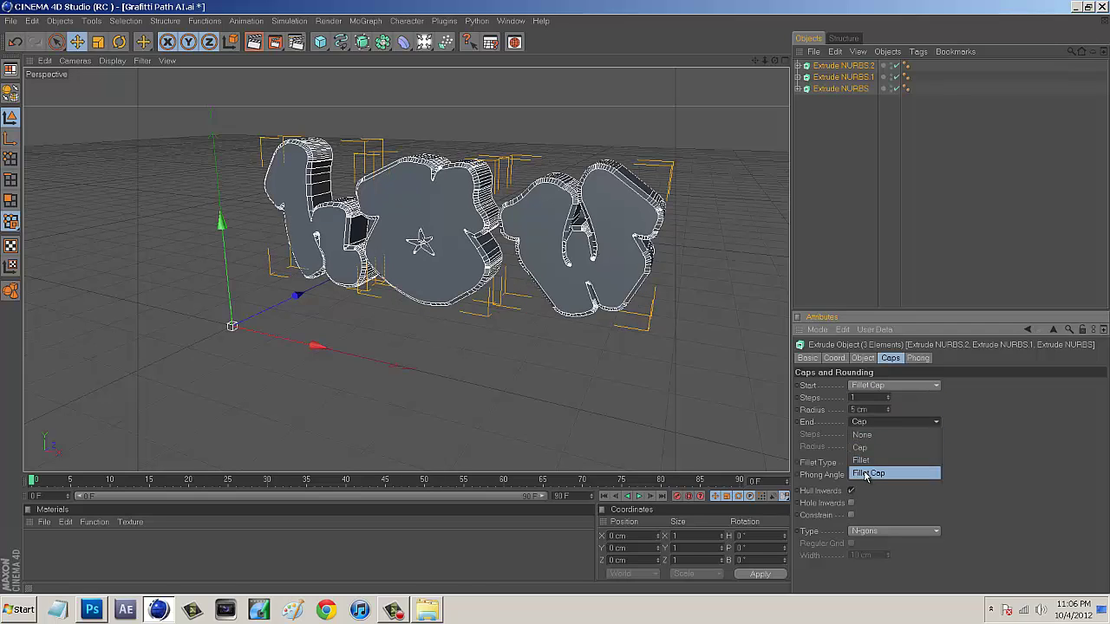
pyautogui.click(876, 471)
pyautogui.click(754, 192)
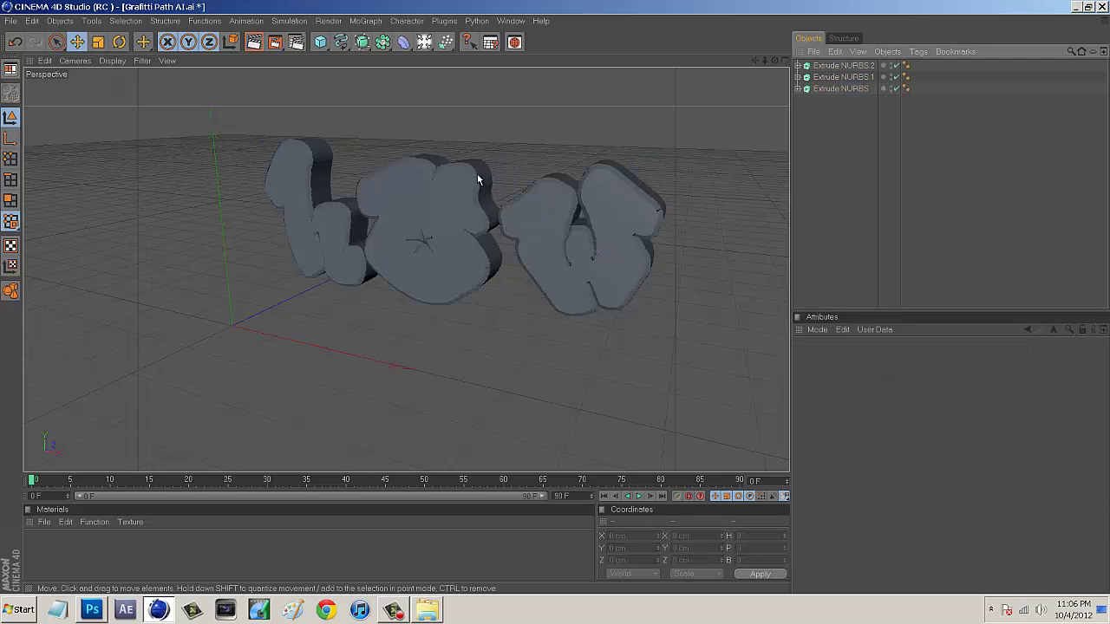
# Set the start fillet of all three letters to 10 steps with a radius of 8 cm
pyautogui.scroll(2, 477, 174)
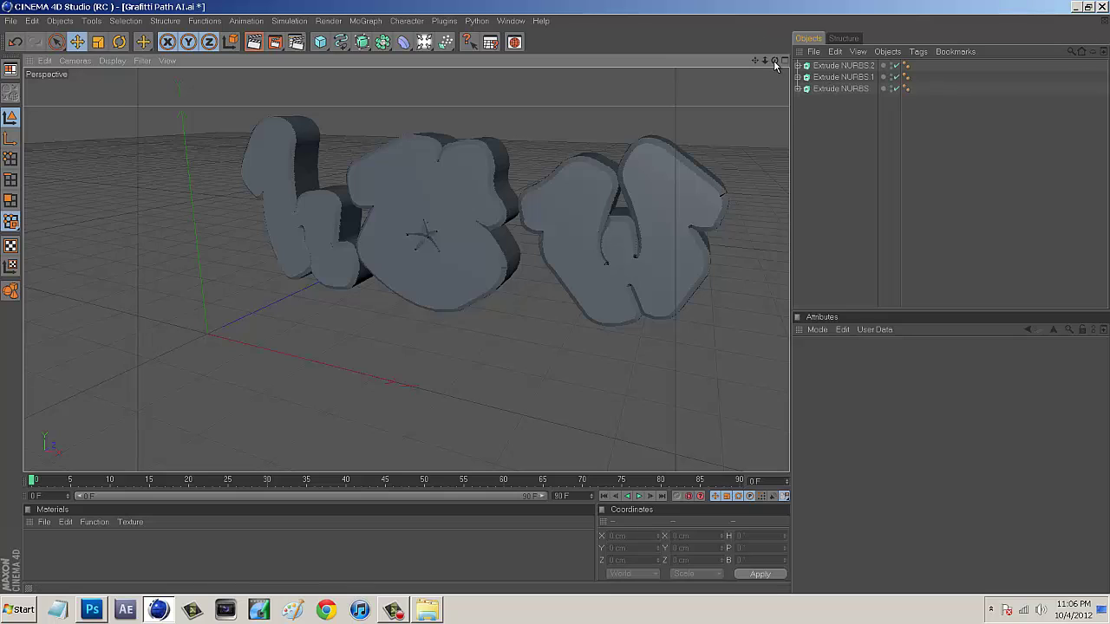
pyautogui.keyDown('alt'); pyautogui.moveTo(558, 293); pyautogui.dragTo(555, 296); pyautogui.keyUp('alt')
pyautogui.click(841, 67)
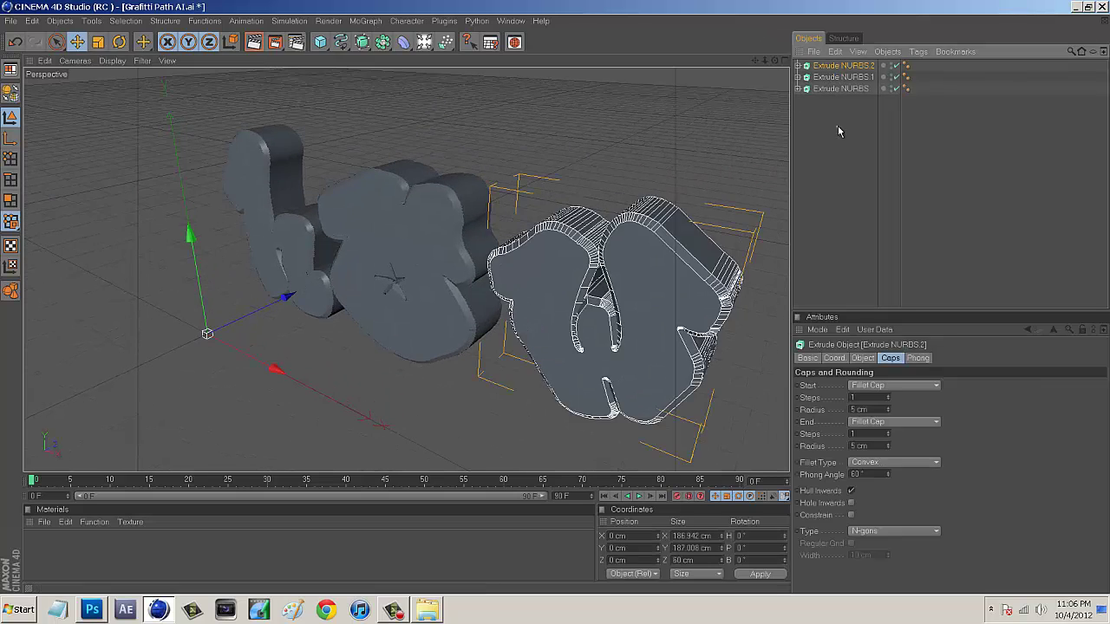
pyautogui.moveTo(865, 131); pyautogui.dragTo(842, 57)
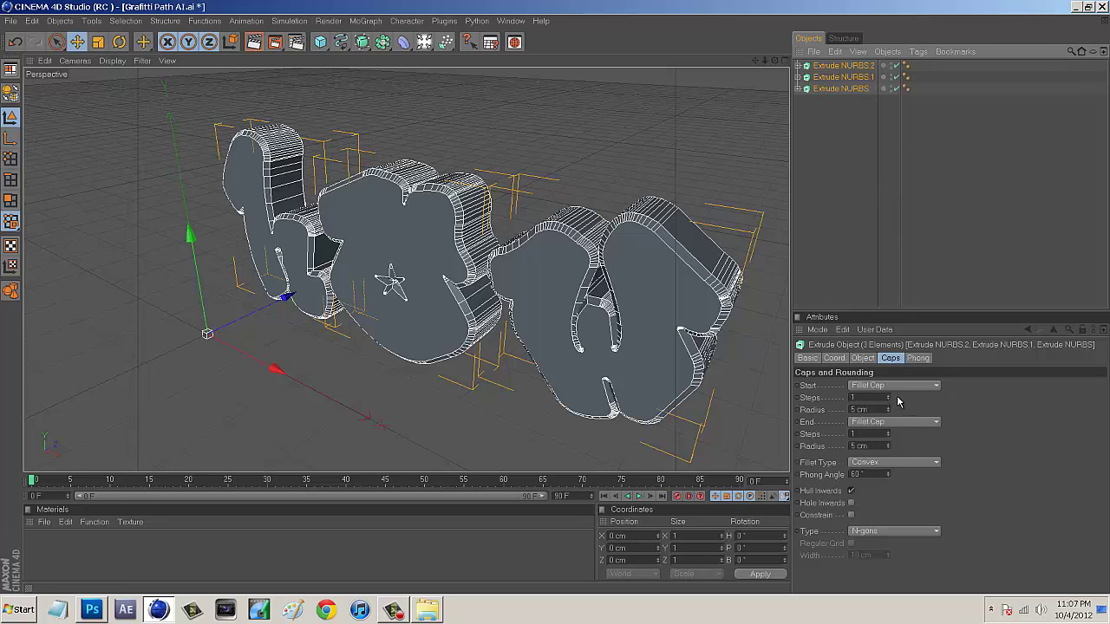
pyautogui.moveTo(890, 404); pyautogui.dragTo(890, 400)
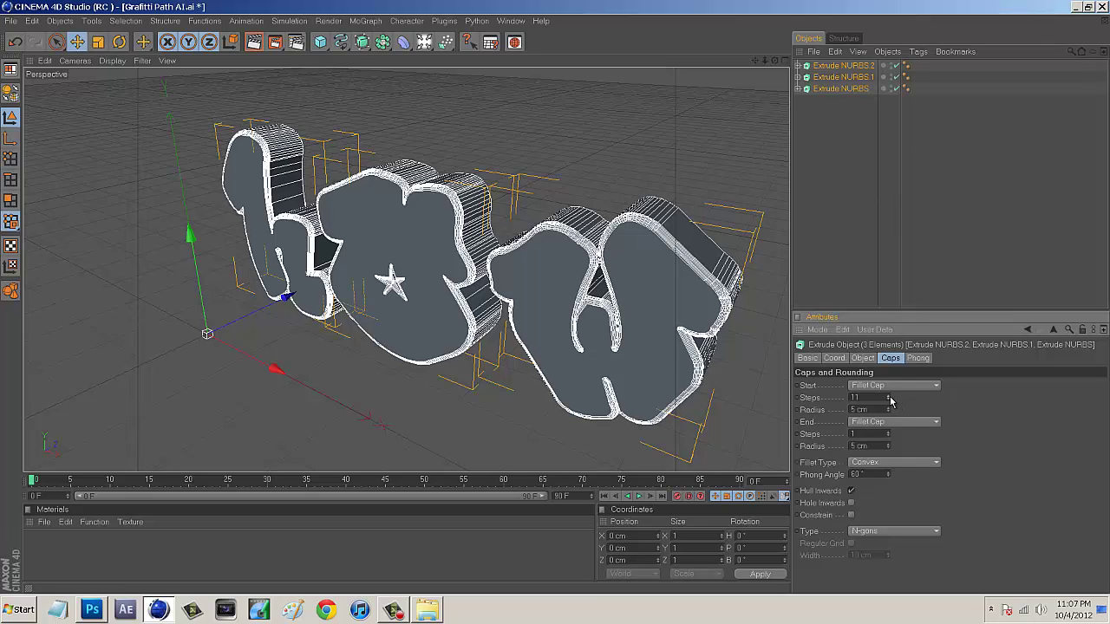
pyautogui.doubleClick(871, 398)
pyautogui.moveTo(871, 410)
pyautogui.mouseDown()
pyautogui.moveTo(837, 402)
pyautogui.moveTo(888, 414)
pyautogui.mouseUp()
pyautogui.write('7')
pyautogui.press('Return')
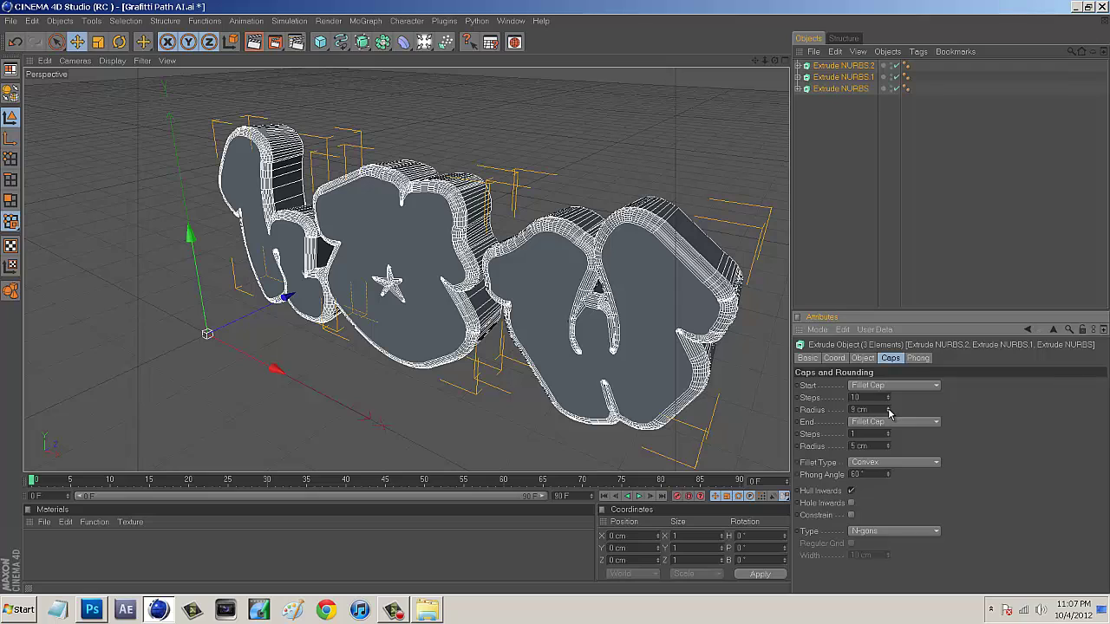
pyautogui.doubleClick(880, 409)
pyautogui.write('8')
pyautogui.press('Return')
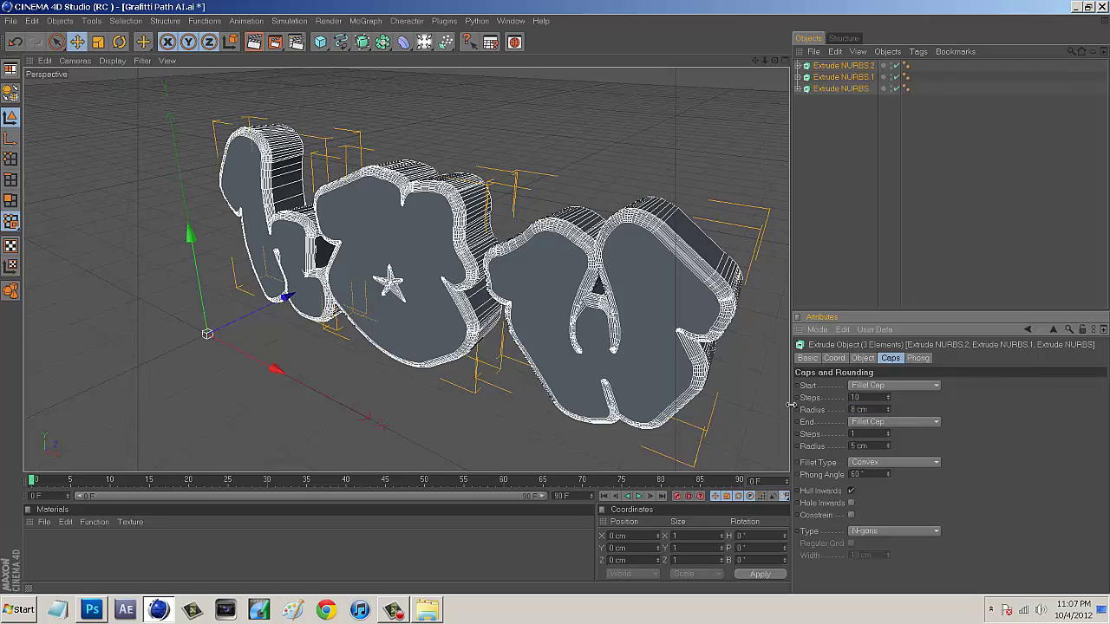
# Set the end fillet of all three letters to 10 steps with a radius of 8 cm
pyautogui.doubleClick(869, 433)
pyautogui.write('10')
pyautogui.moveTo(870, 446); pyautogui.dragTo(827, 442)
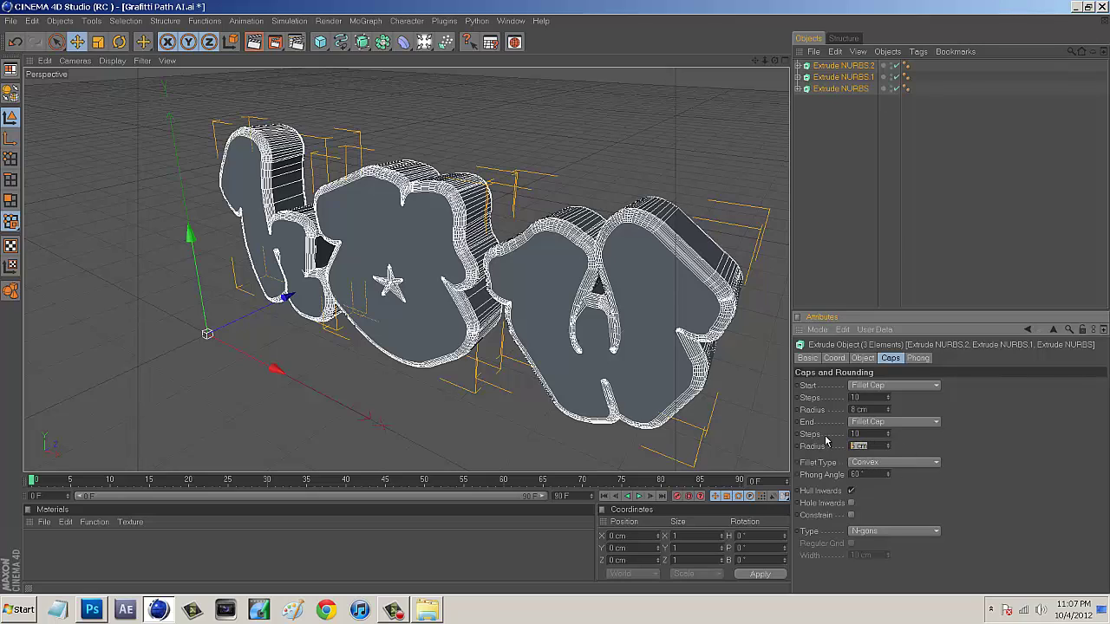
pyautogui.write('8')
pyautogui.click(913, 251)
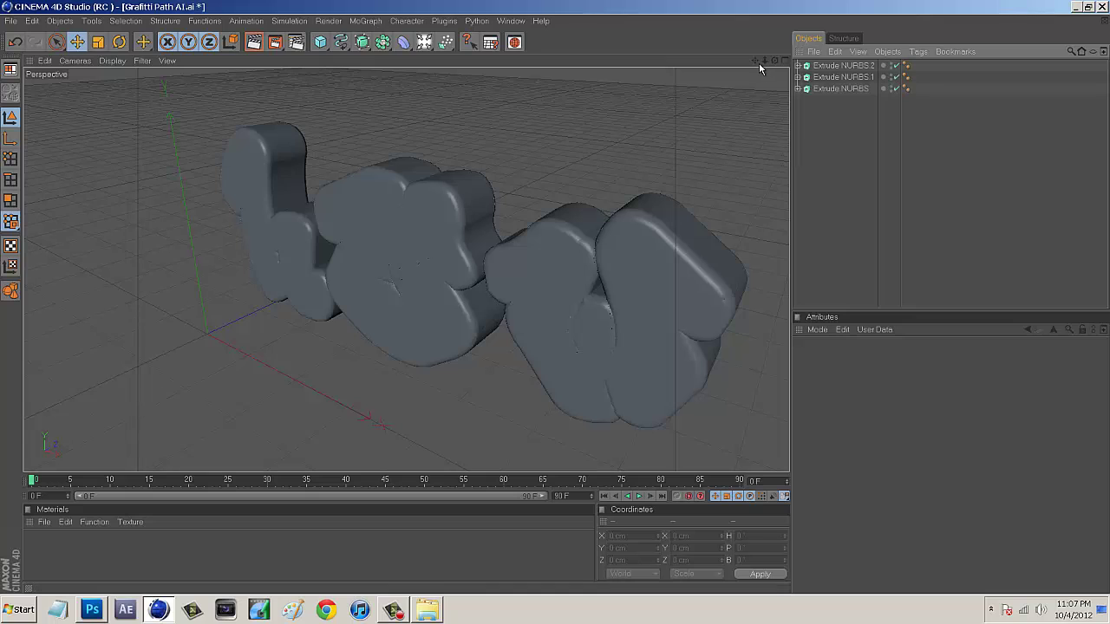
# Duplicate the three Extrude NURBS letters in place
pyautogui.moveTo(774, 60); pyautogui.dragTo(556, 300)
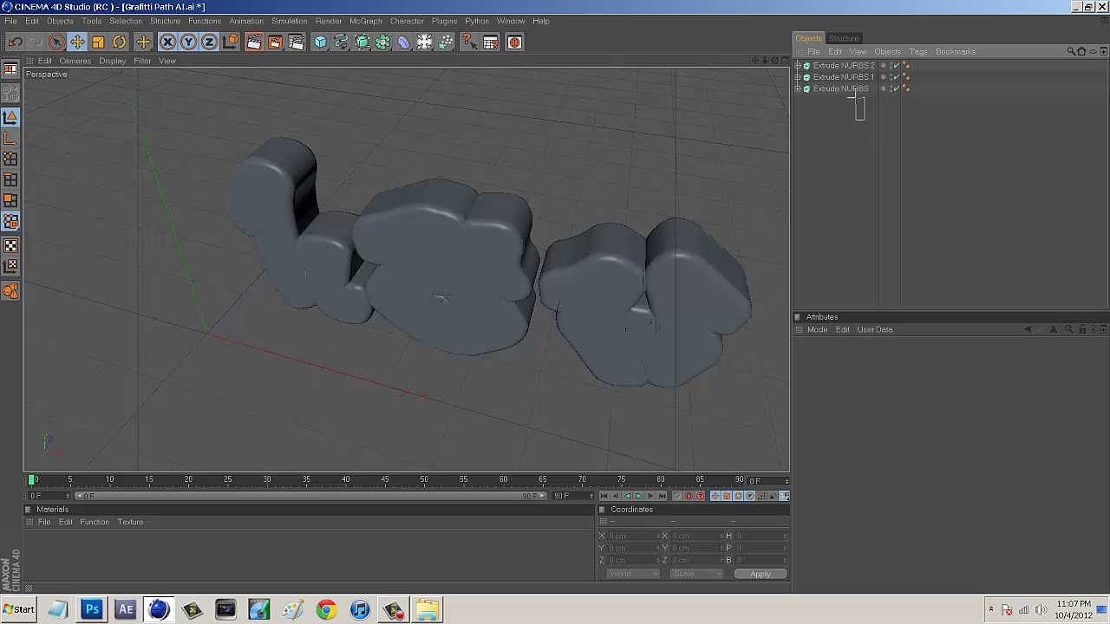
pyautogui.moveTo(864, 119); pyautogui.dragTo(840, 63)
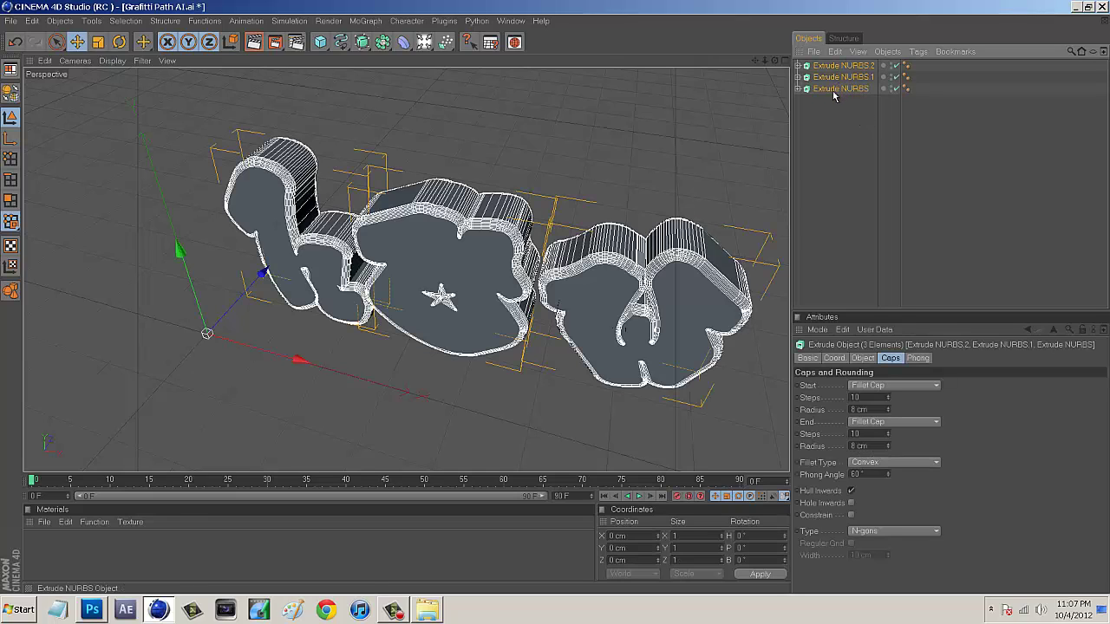
pyautogui.hotkey('ctrl', 'c')
pyautogui.hotkey('ctrl', 'v')
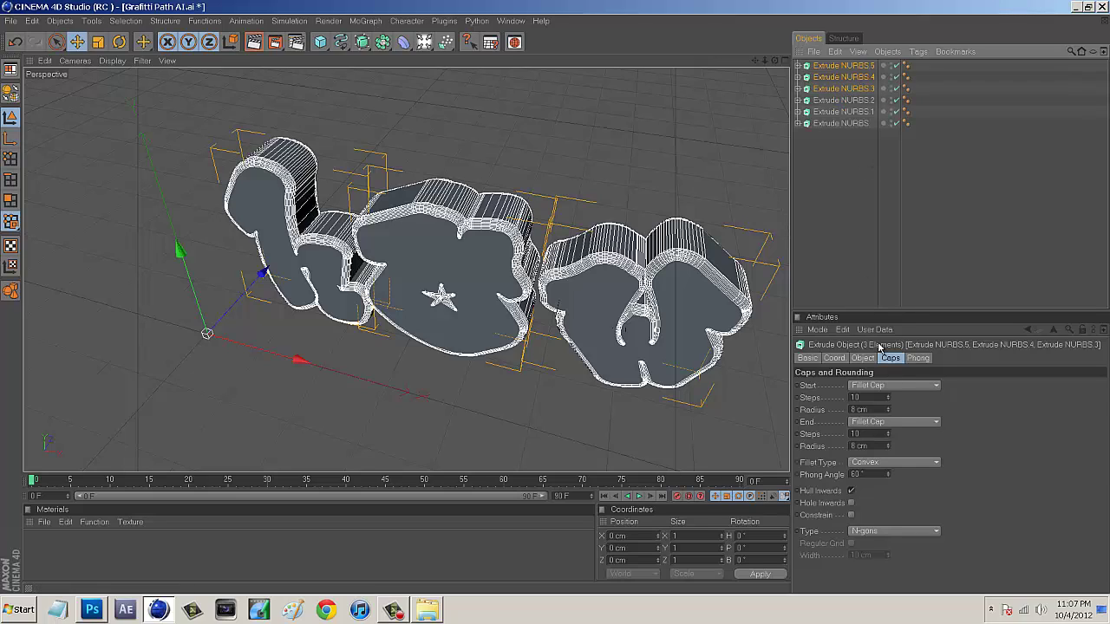
# Change the start and end caps of the three duplicated letters to plain Cap
pyautogui.click(874, 387)
pyautogui.click(867, 411)
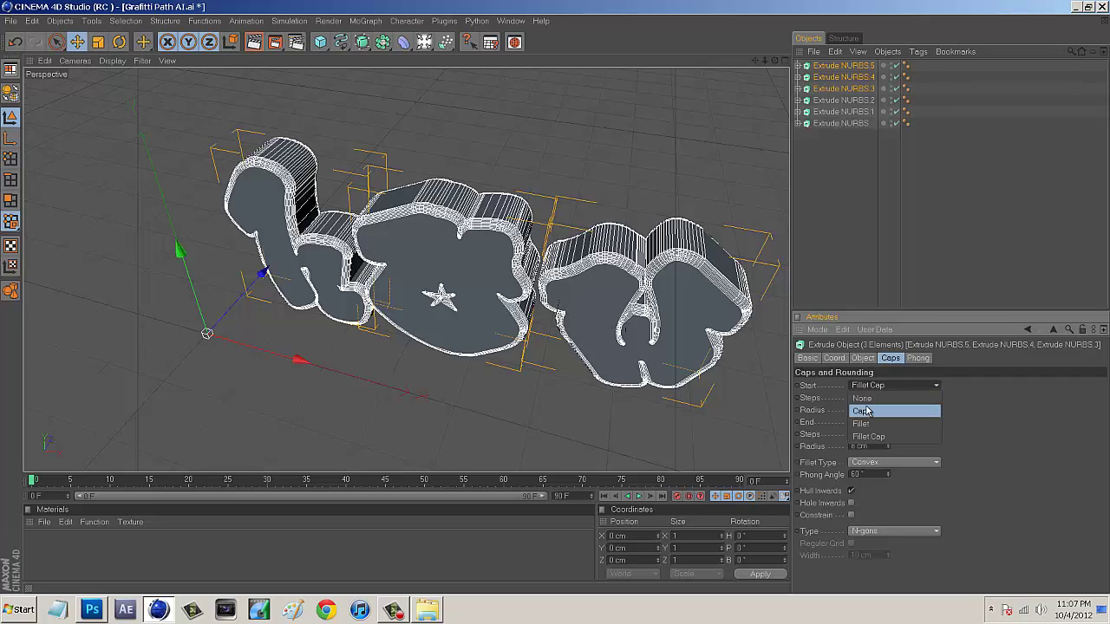
pyautogui.click(869, 422)
pyautogui.click(873, 448)
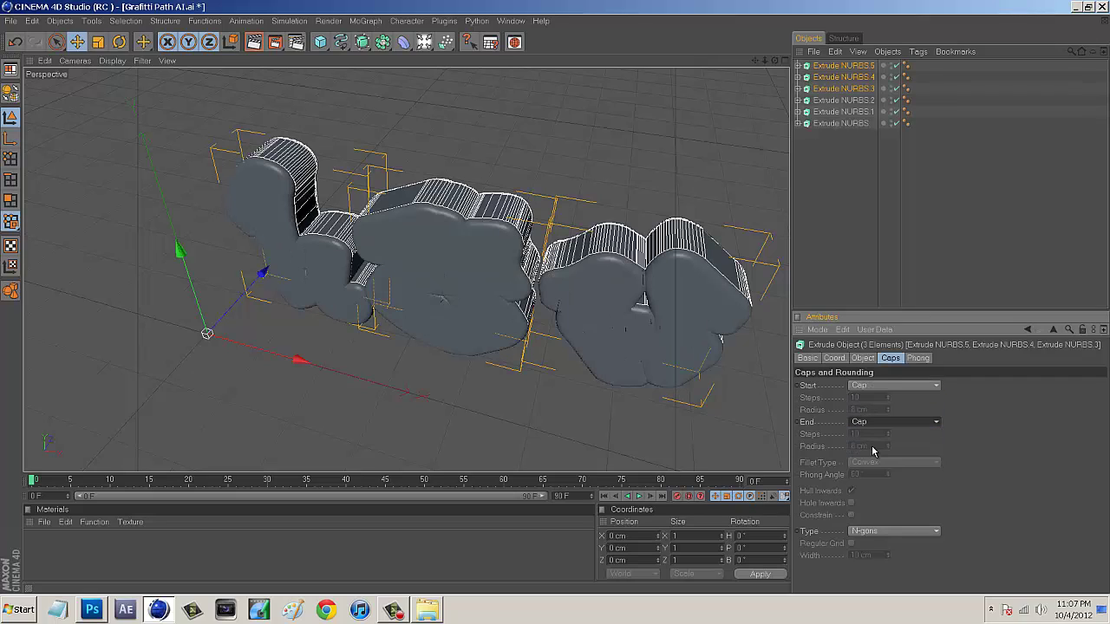
pyautogui.click(876, 422)
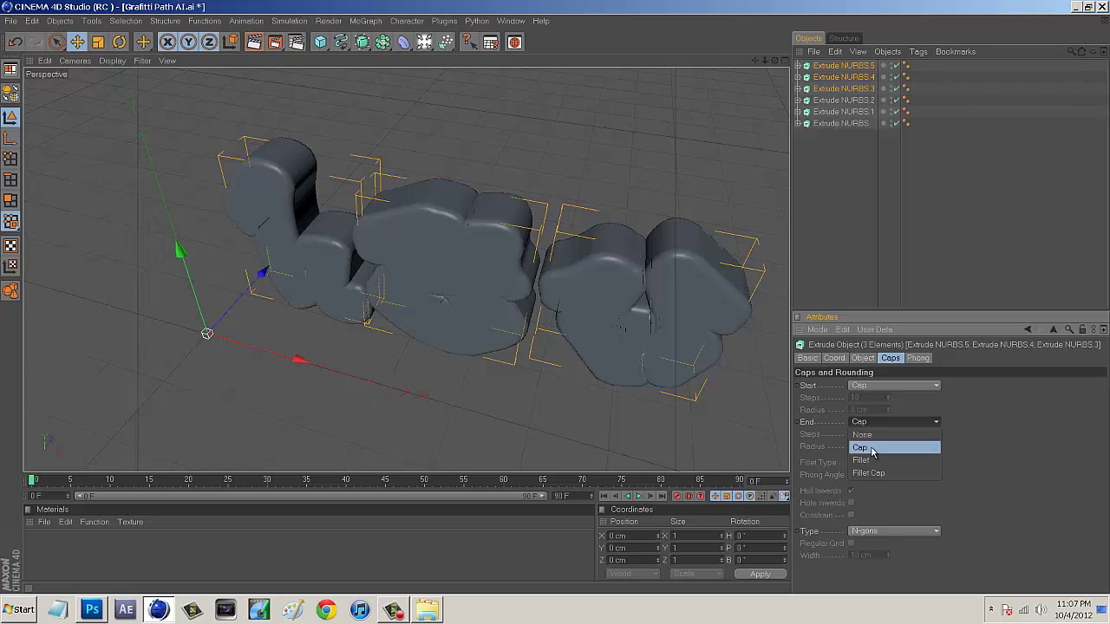
pyautogui.click(964, 414)
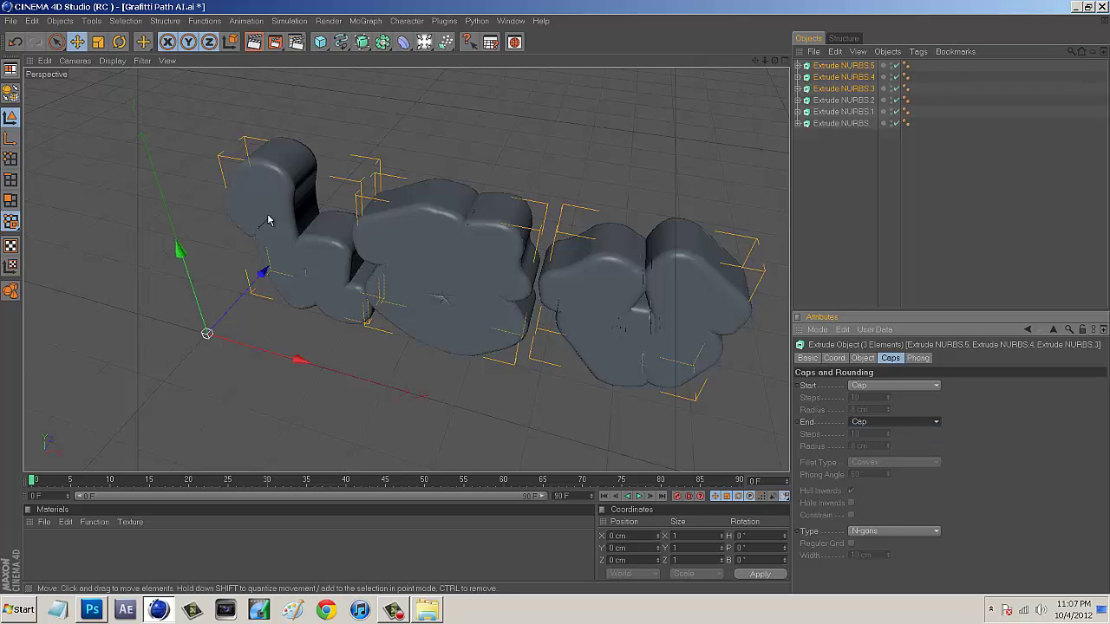
# Move the three duplicated letters forward along the Z axis to about -16.11 cm
pyautogui.moveTo(257, 274); pyautogui.dragTo(454, 248)
pyautogui.click(875, 220)
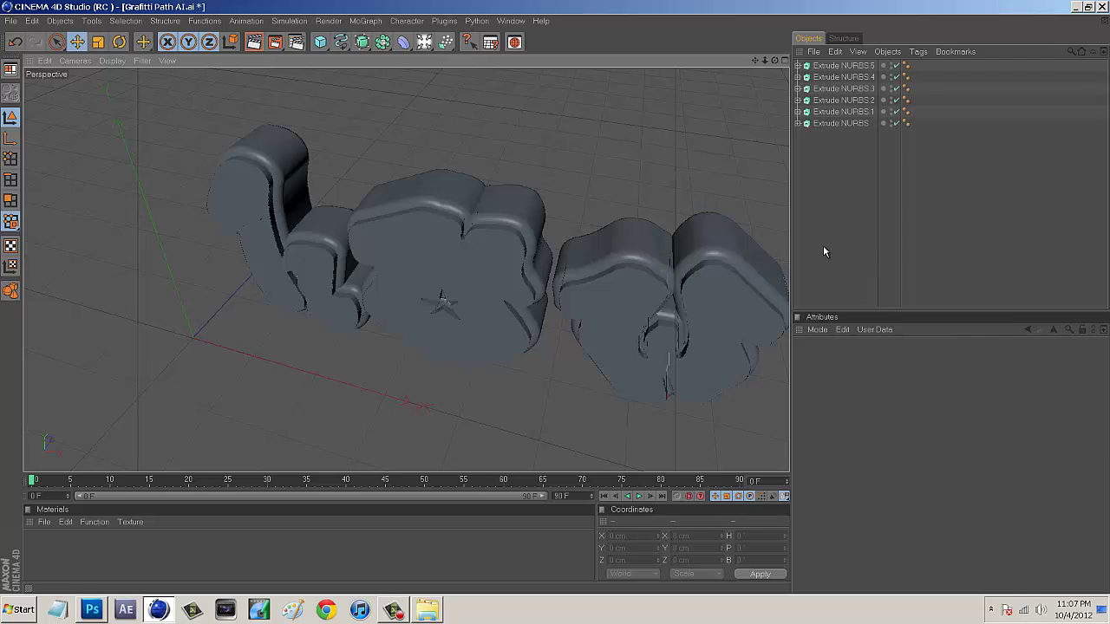
pyautogui.click(856, 90)
pyautogui.click(944, 176)
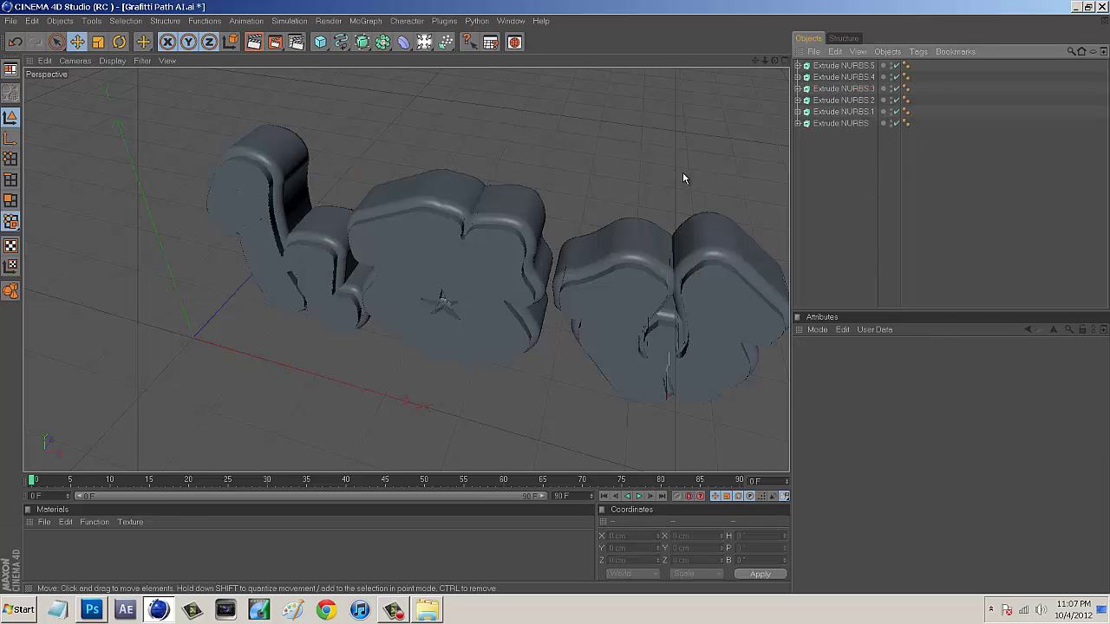
# Set the start and end caps of the three front copies, Extrude NURBS.3 to Extrude NURBS.5, to Fillet Cap
pyautogui.click(848, 90)
pyautogui.keyDown('shift'); pyautogui.click(861, 66); pyautogui.keyUp('shift')
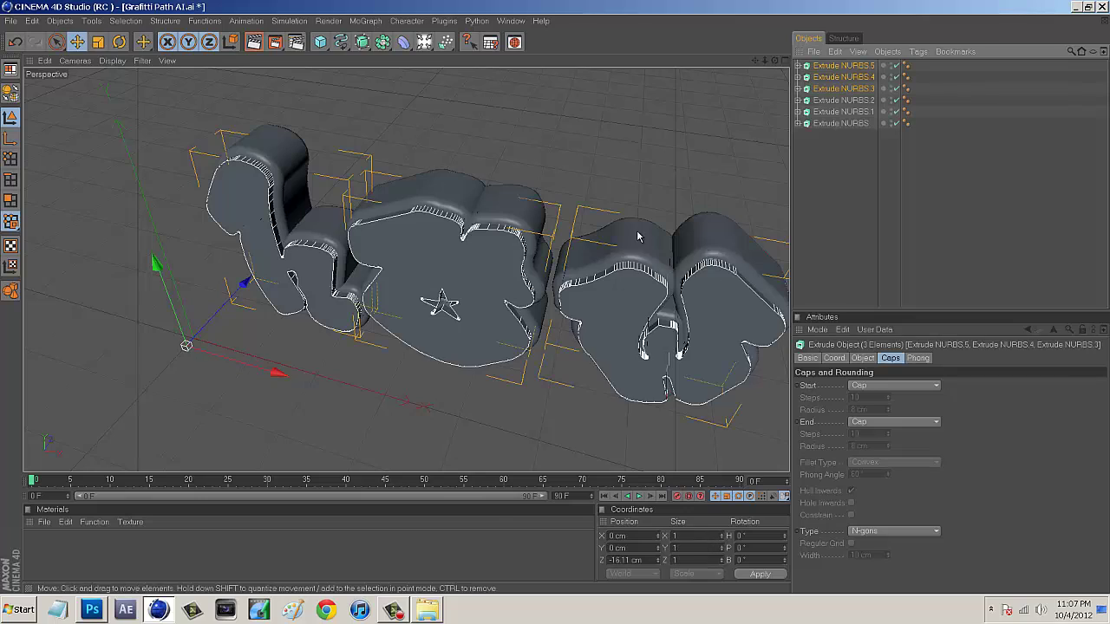
pyautogui.click(856, 387)
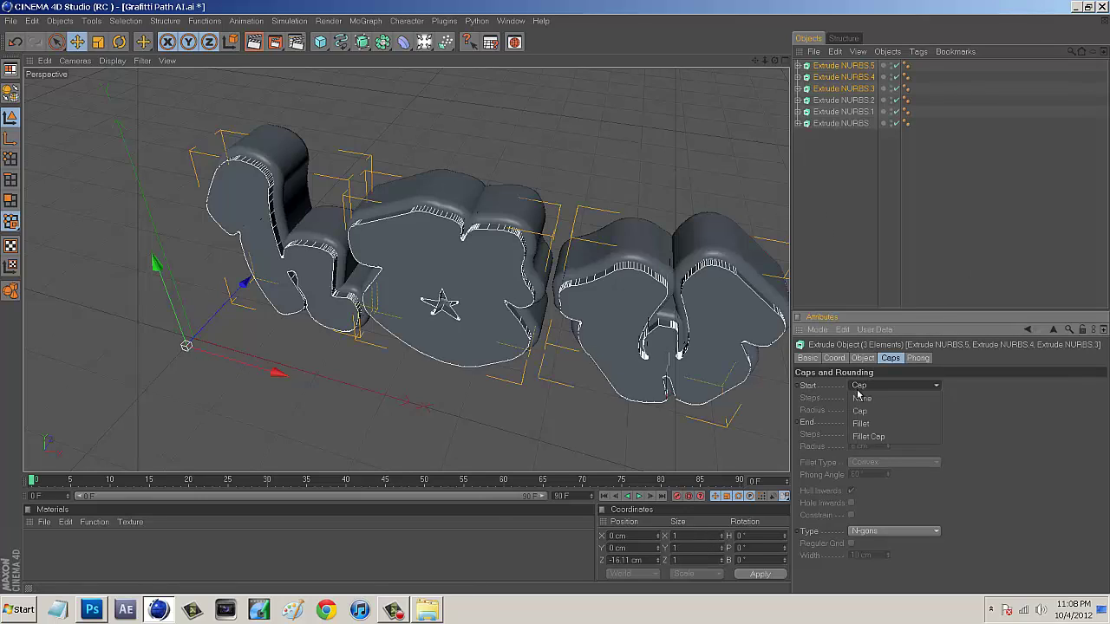
pyautogui.click(967, 427)
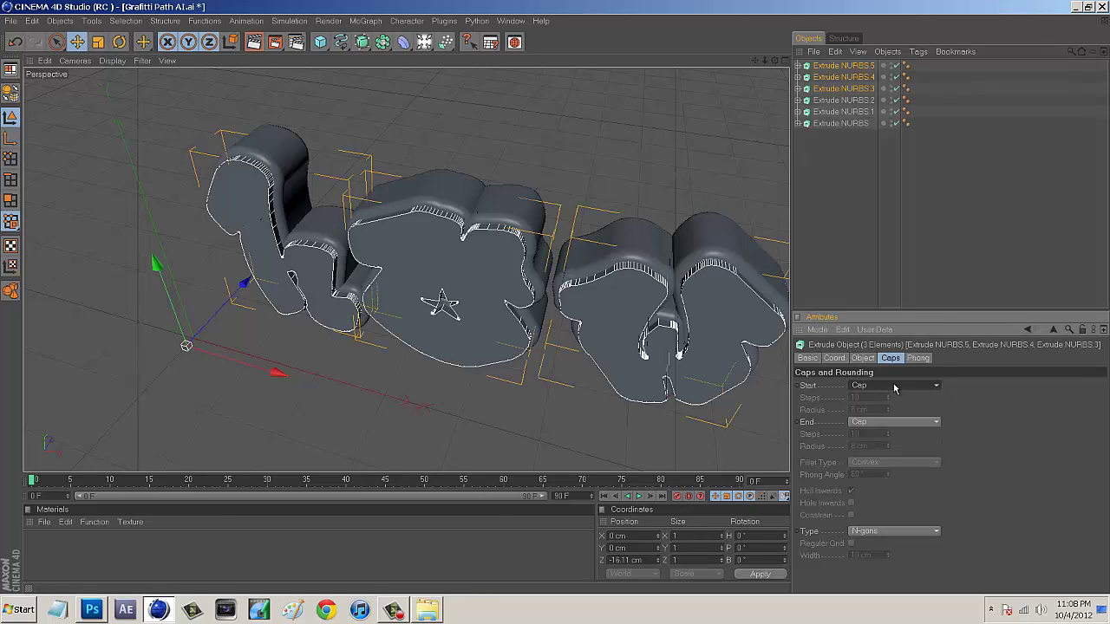
pyautogui.click(880, 387)
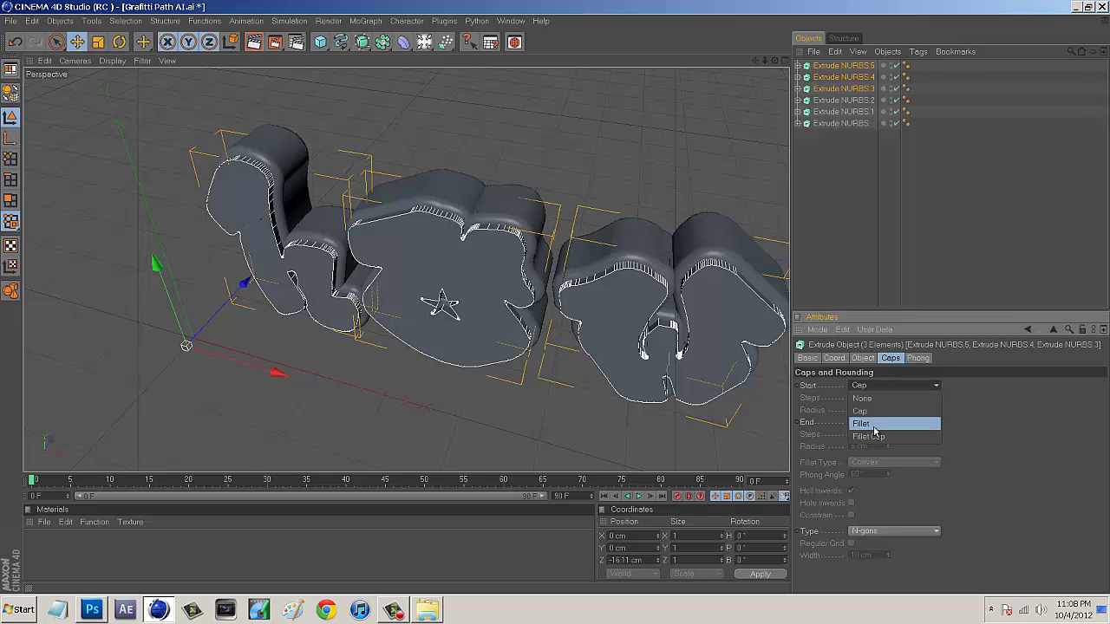
pyautogui.click(878, 437)
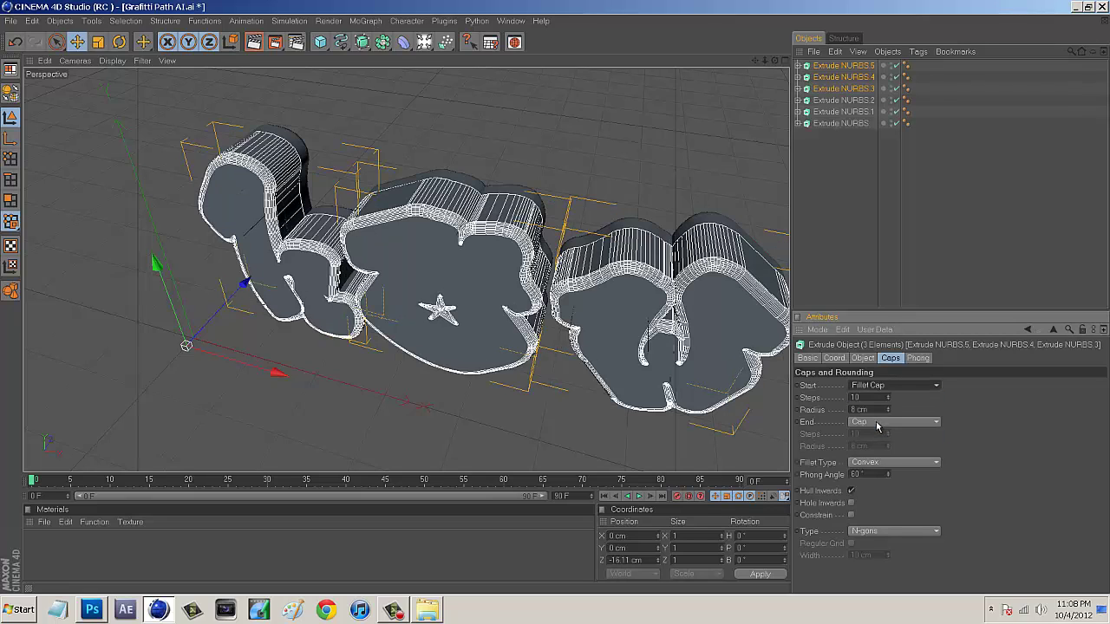
pyautogui.click(877, 423)
pyautogui.click(876, 473)
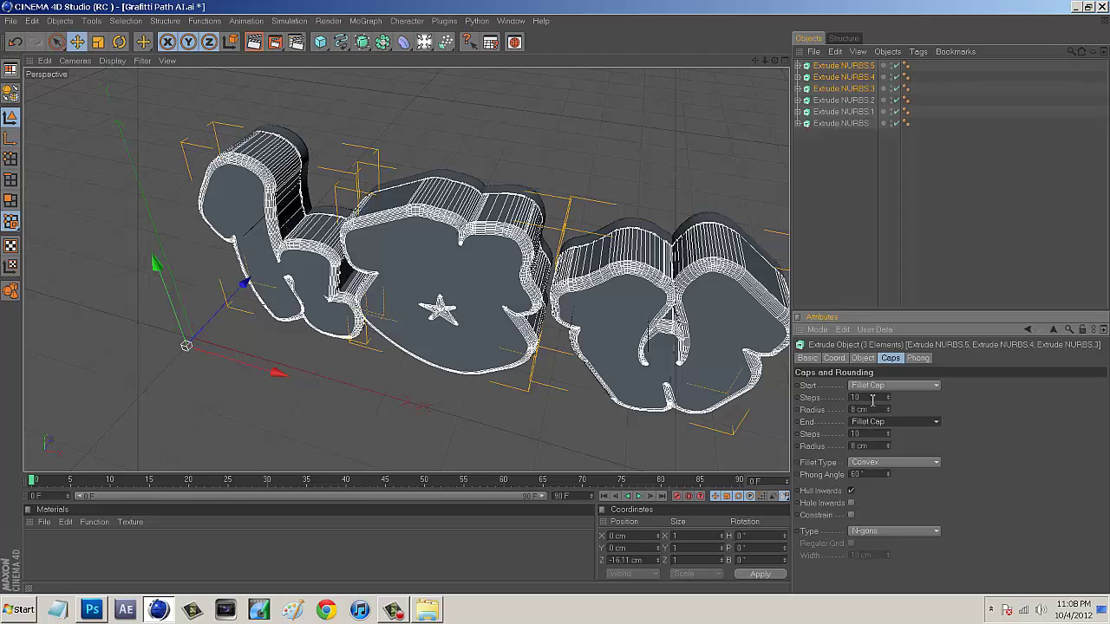
# Set the start and end fillet radius of the three front letter copies to 2 cm and inspect their edges
pyautogui.click(872, 398)
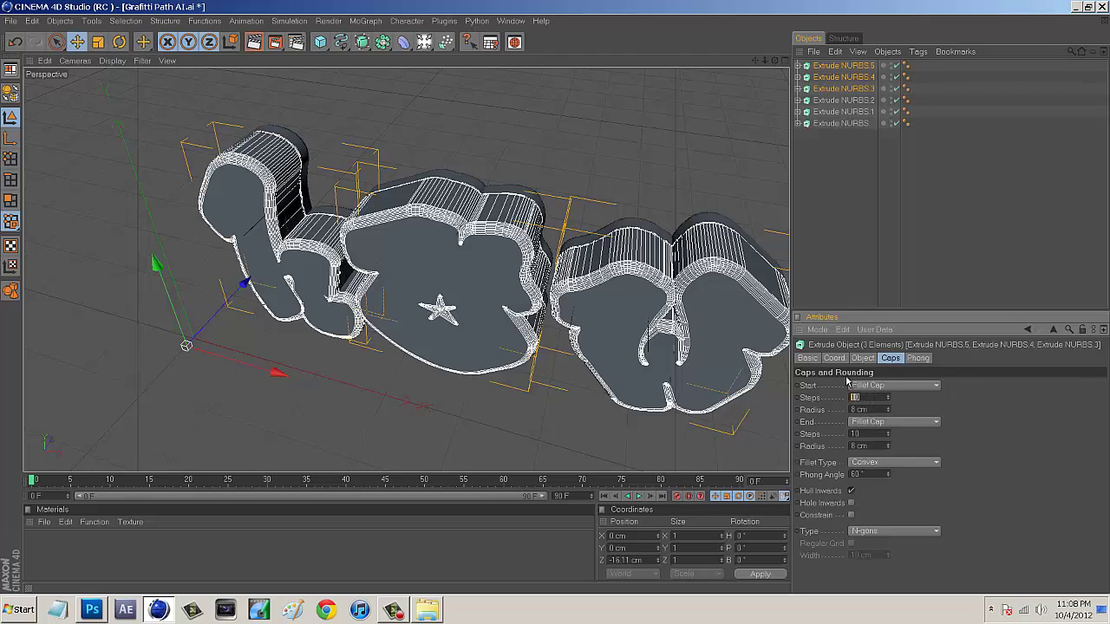
pyautogui.click(864, 409)
pyautogui.write('200')
pyautogui.press('Tab')
pyautogui.write('2')
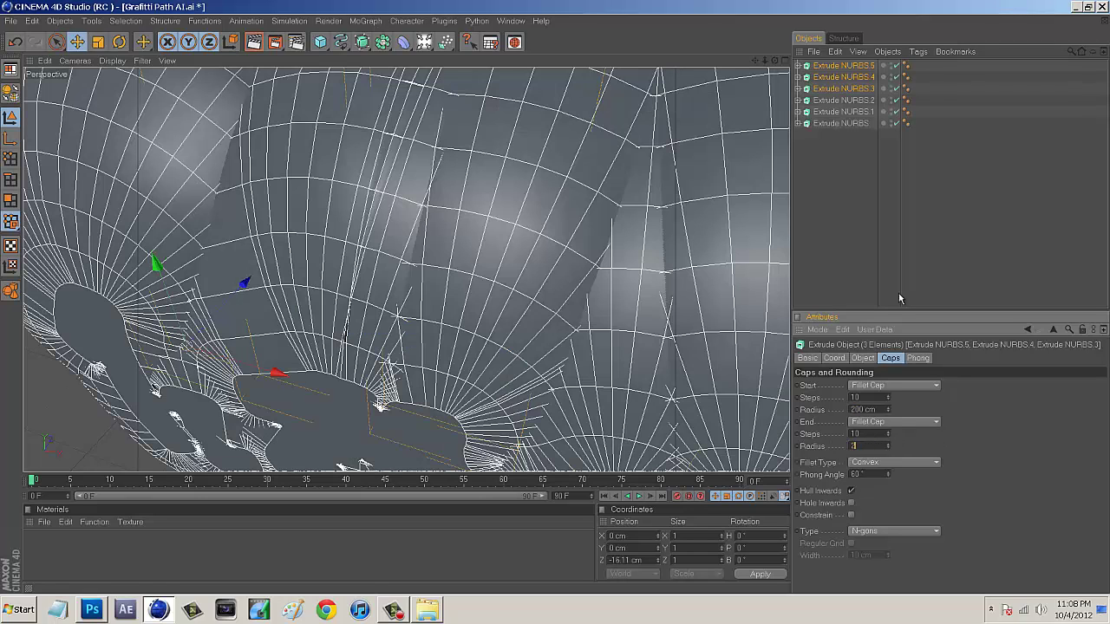
pyautogui.click(863, 409)
pyautogui.write('2')
pyautogui.click(946, 256)
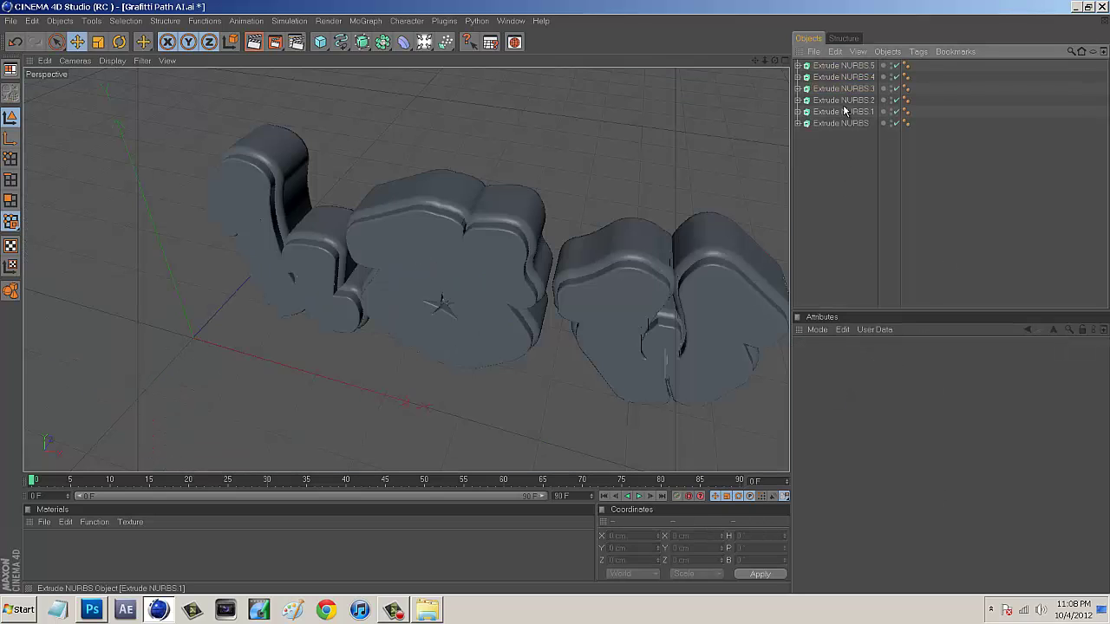
pyautogui.click(856, 67)
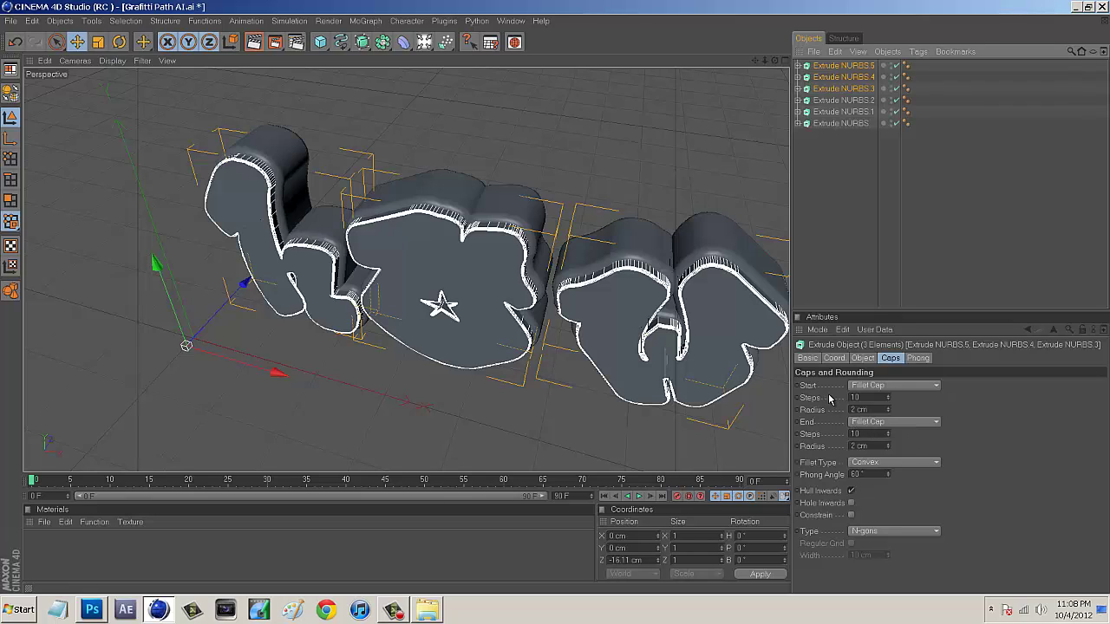
pyautogui.click(872, 225)
pyautogui.keyDown('alt'); pyautogui.moveTo(496, 253); pyautogui.dragTo(519, 135, button='right'); pyautogui.keyUp('alt')
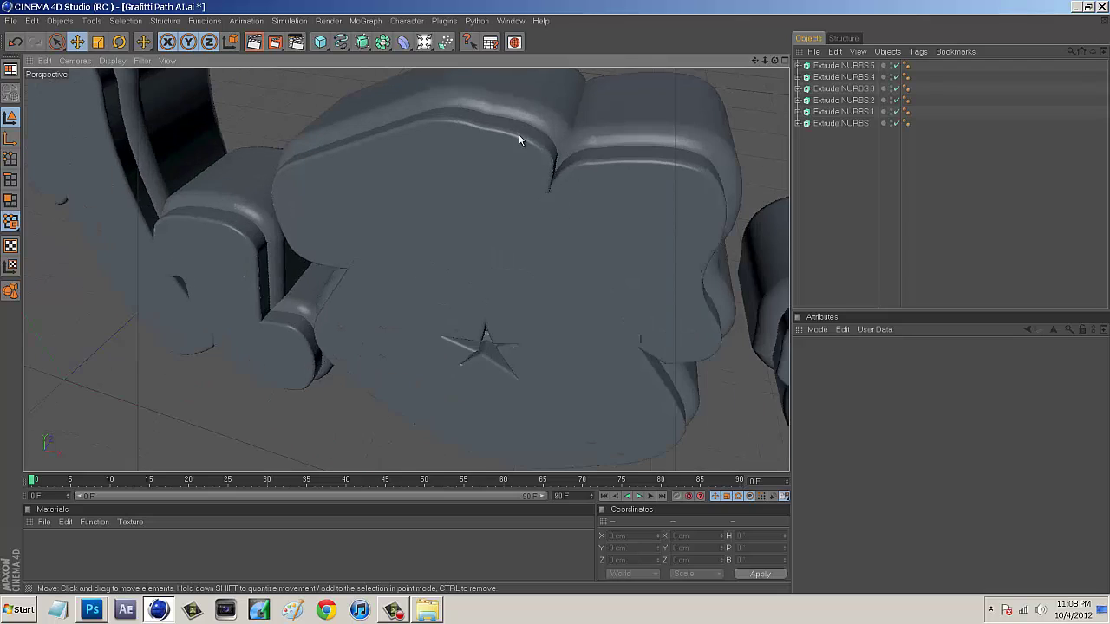
# In the four-view layout, move both layers of the letter h along X to about -36.55 cm, away from the middle letter
pyautogui.scroll(-8, 517, 140)
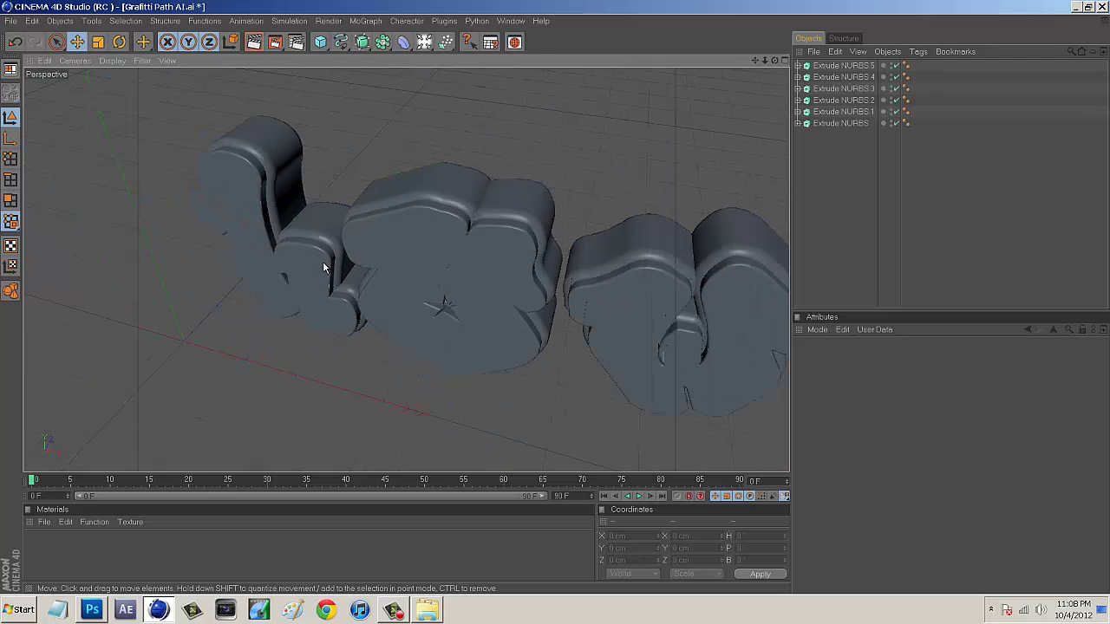
pyautogui.scroll(-5, 631, 293)
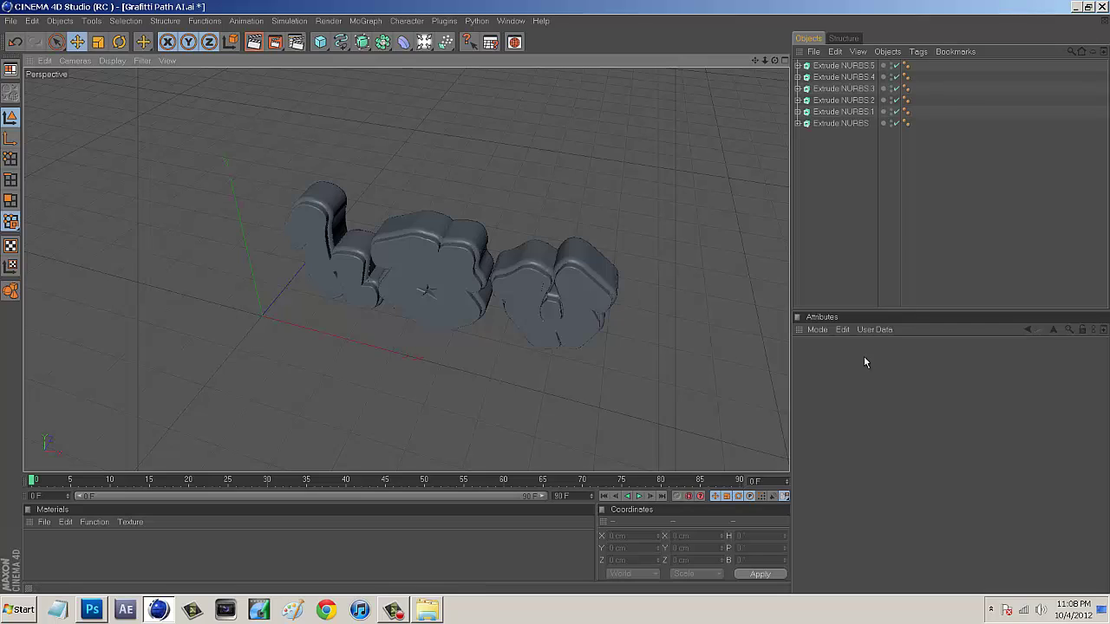
pyautogui.click(786, 62)
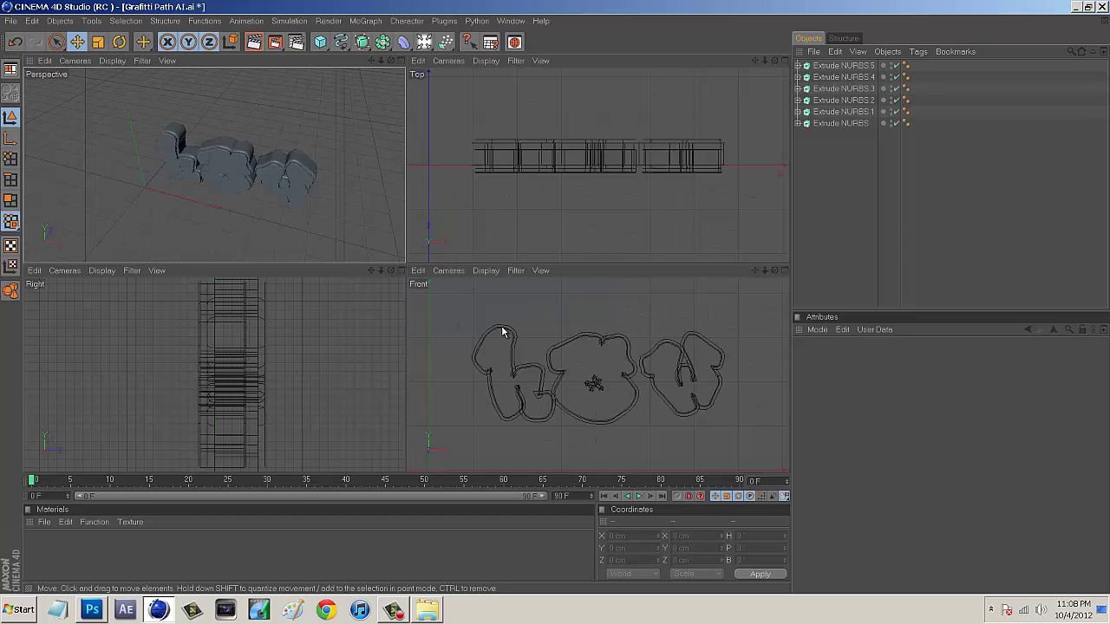
pyautogui.click(841, 123)
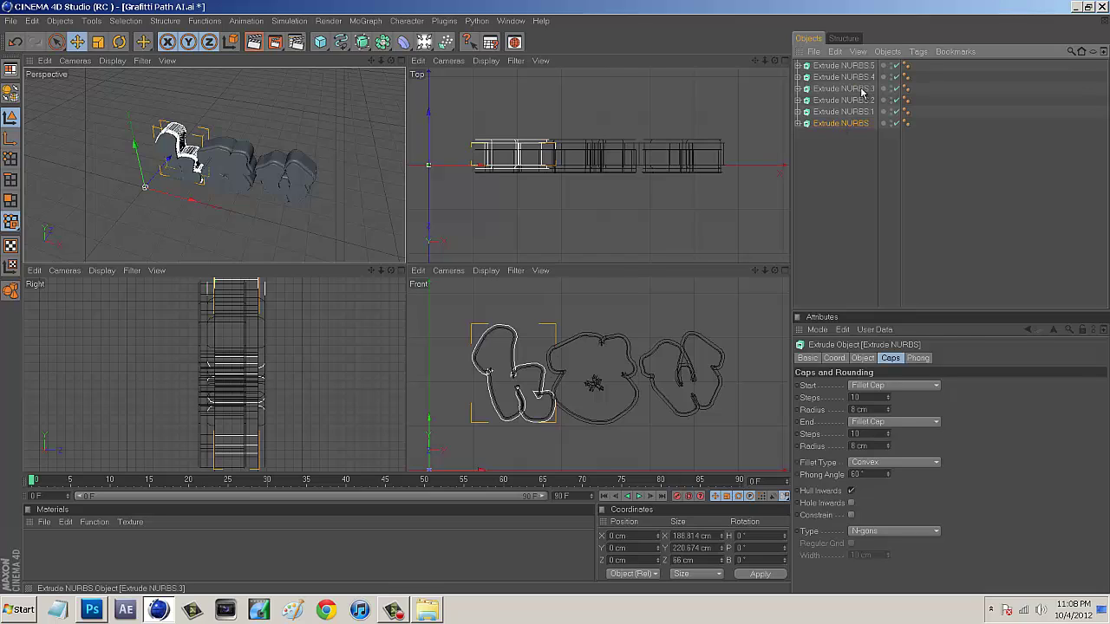
pyautogui.keyDown('ctrl'); pyautogui.click(862, 90); pyautogui.keyUp('ctrl')
pyautogui.scroll(5, 177, 152)
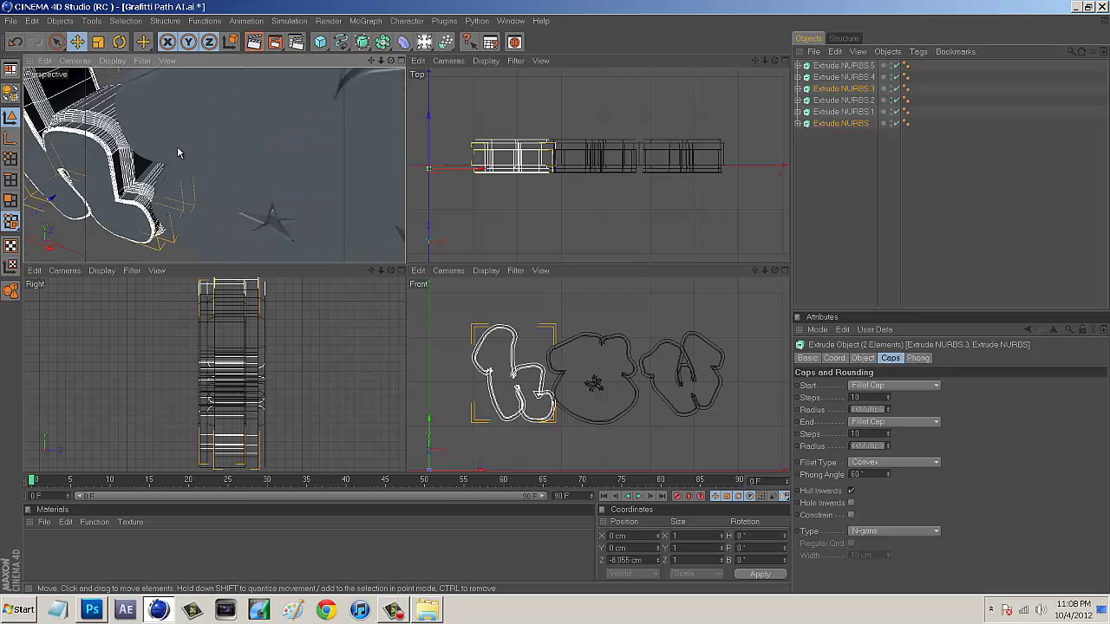
pyautogui.scroll(-5, 177, 152)
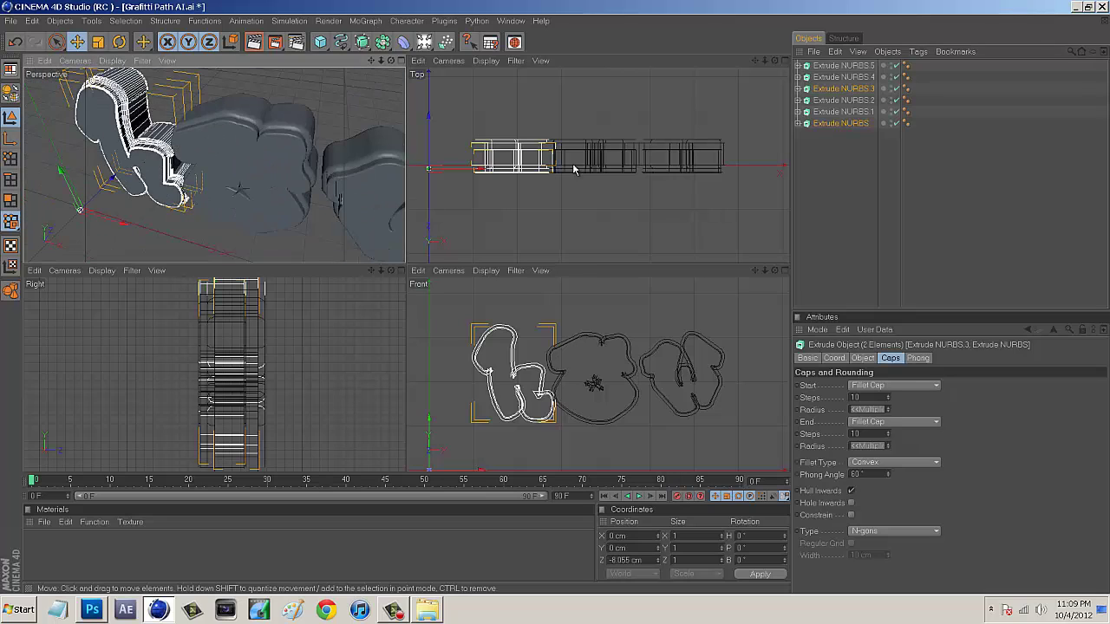
pyautogui.moveTo(490, 161); pyautogui.dragTo(473, 160)
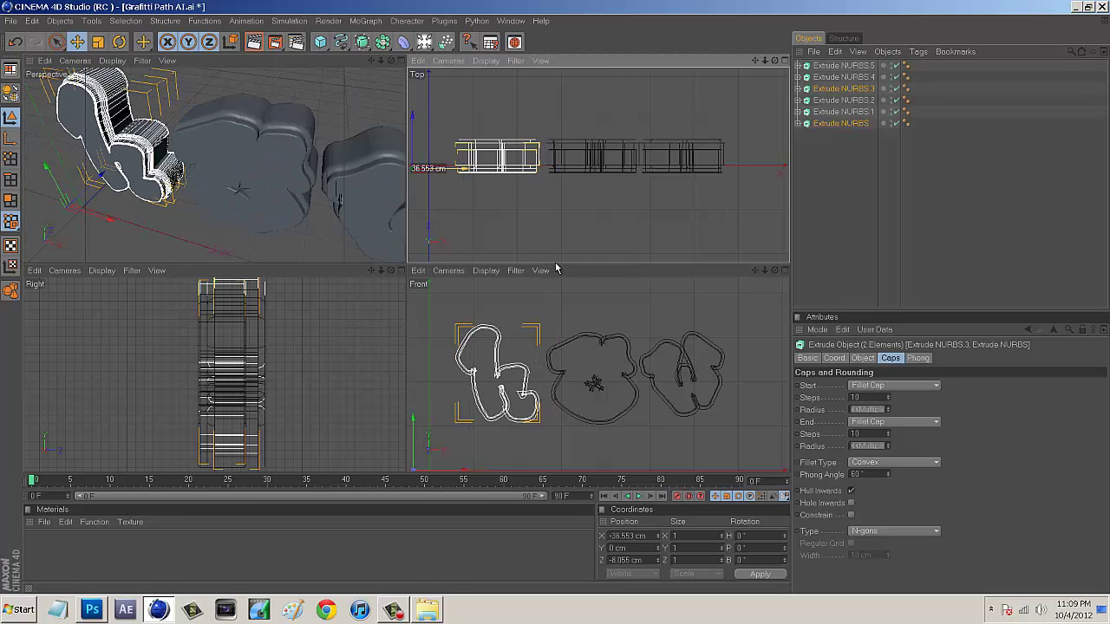
# Rotate both layers of the letter h and set their heading to 20°
pyautogui.click(119, 42)
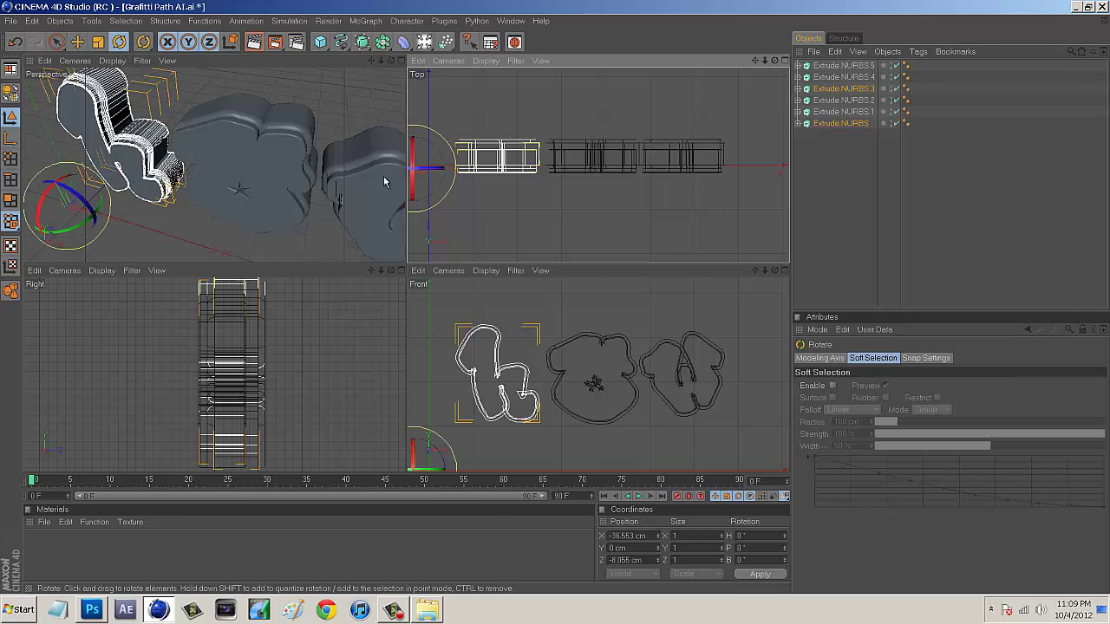
pyautogui.moveTo(71, 231); pyautogui.dragTo(88, 215)
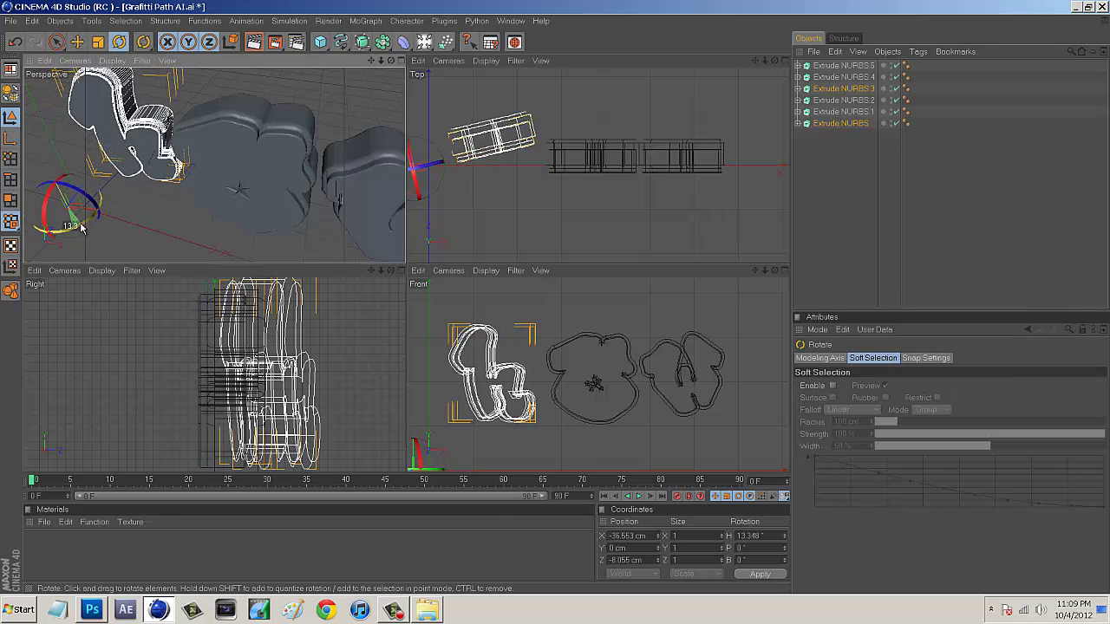
pyautogui.doubleClick(768, 535)
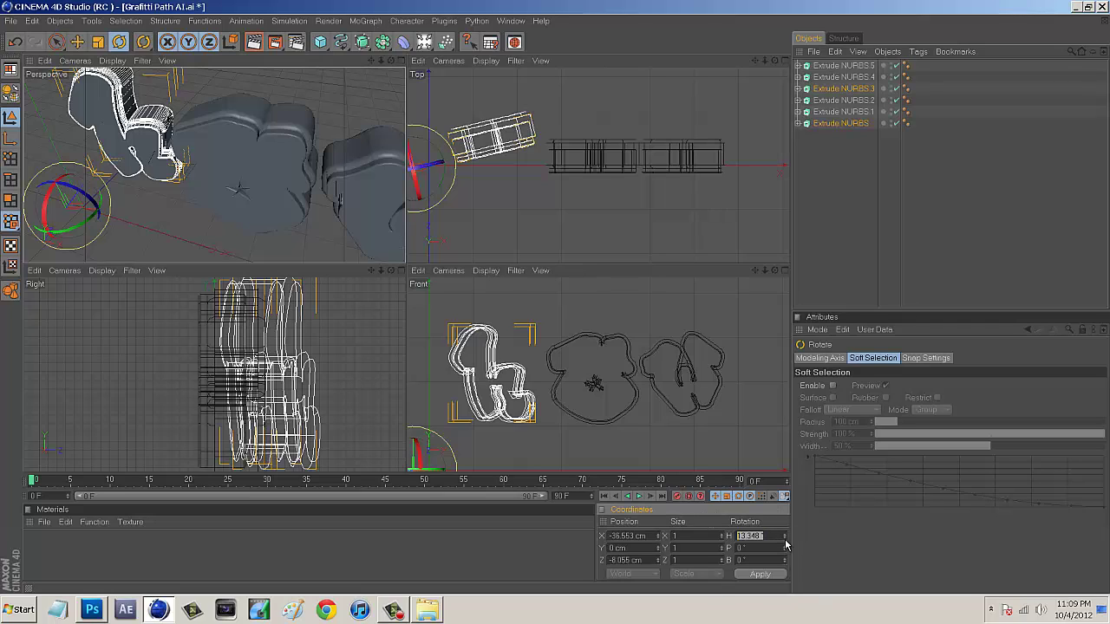
pyautogui.write('20')
pyautogui.press('Return')
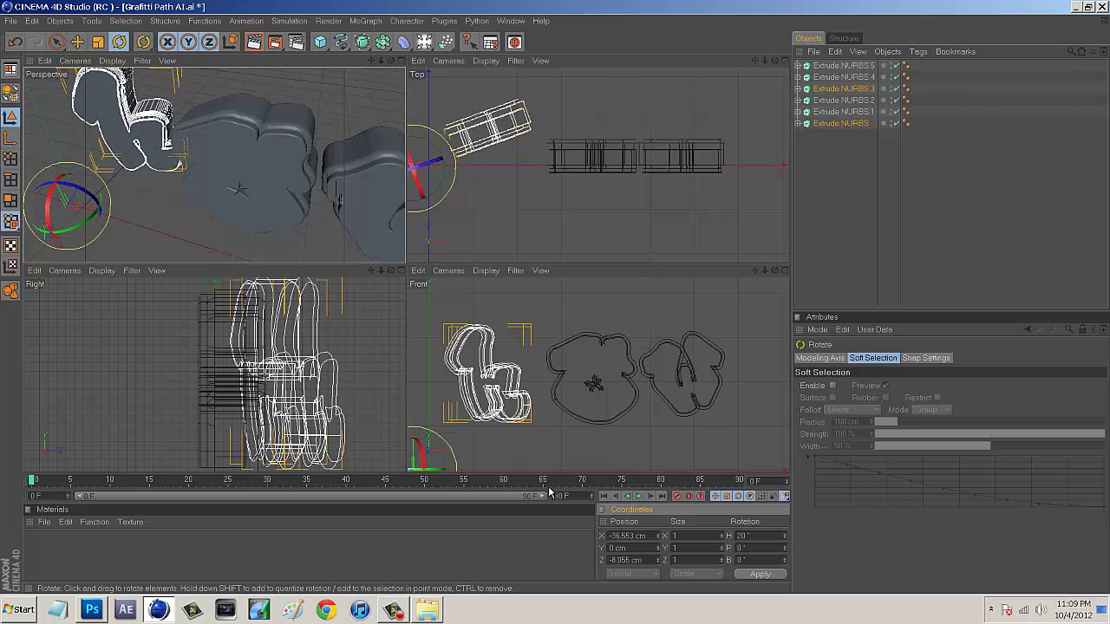
# Rotate both layers of the middle letter o, trying a heading of -20° before setting it to -15°
pyautogui.click(843, 111)
pyautogui.keyDown('ctrl'); pyautogui.click(855, 76); pyautogui.keyUp('ctrl')
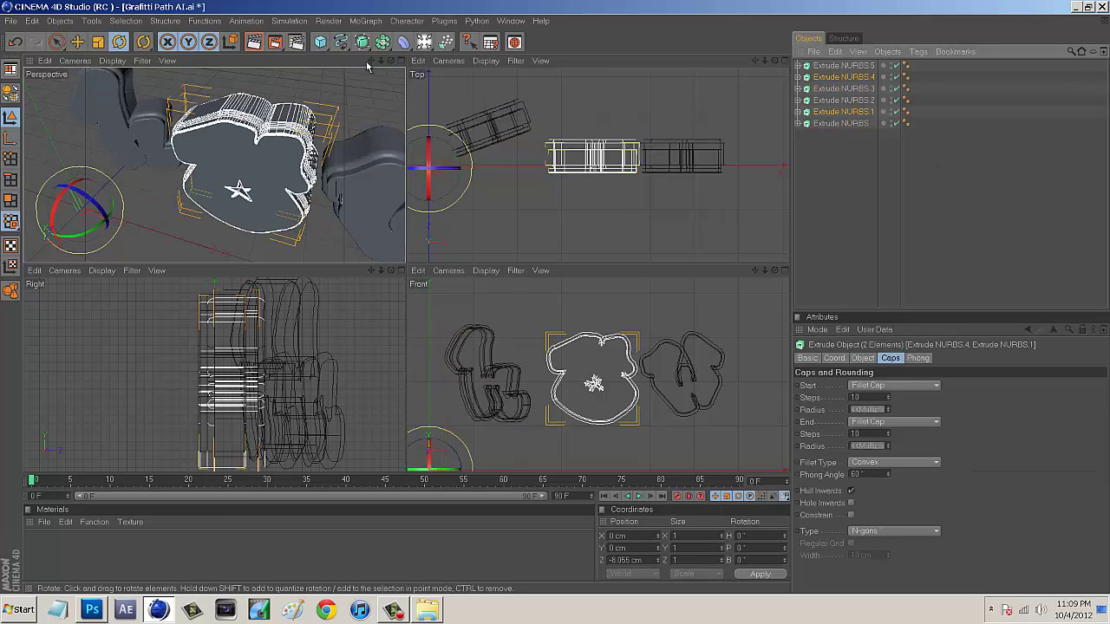
pyautogui.moveTo(71, 234)
pyautogui.mouseDown()
pyautogui.moveTo(101, 230)
pyautogui.moveTo(81, 241)
pyautogui.mouseUp()
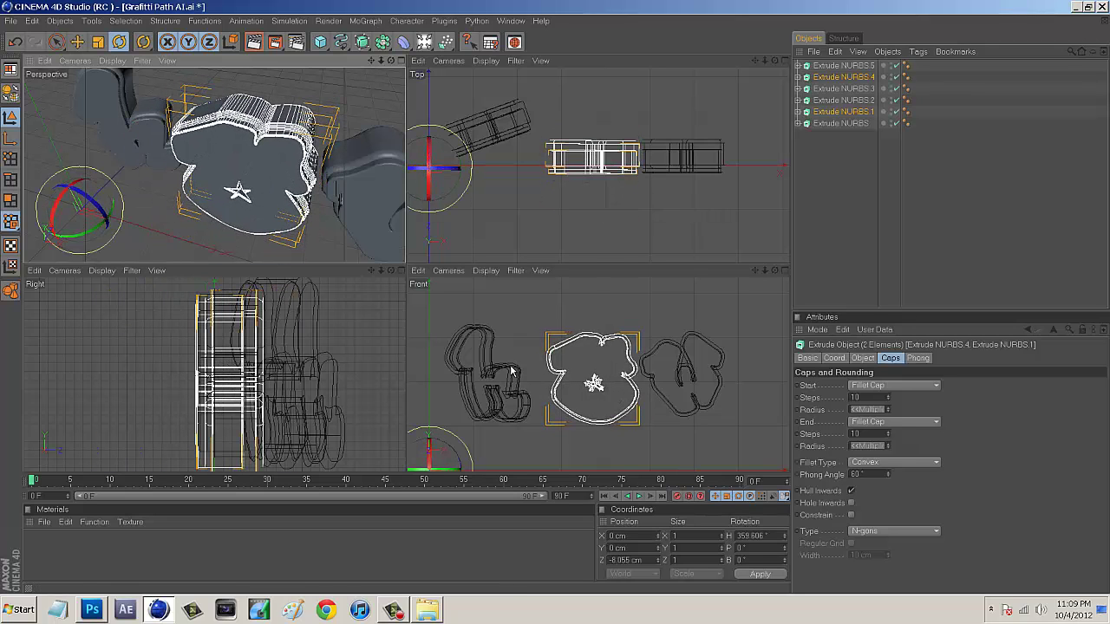
pyautogui.moveTo(770, 536); pyautogui.dragTo(659, 491)
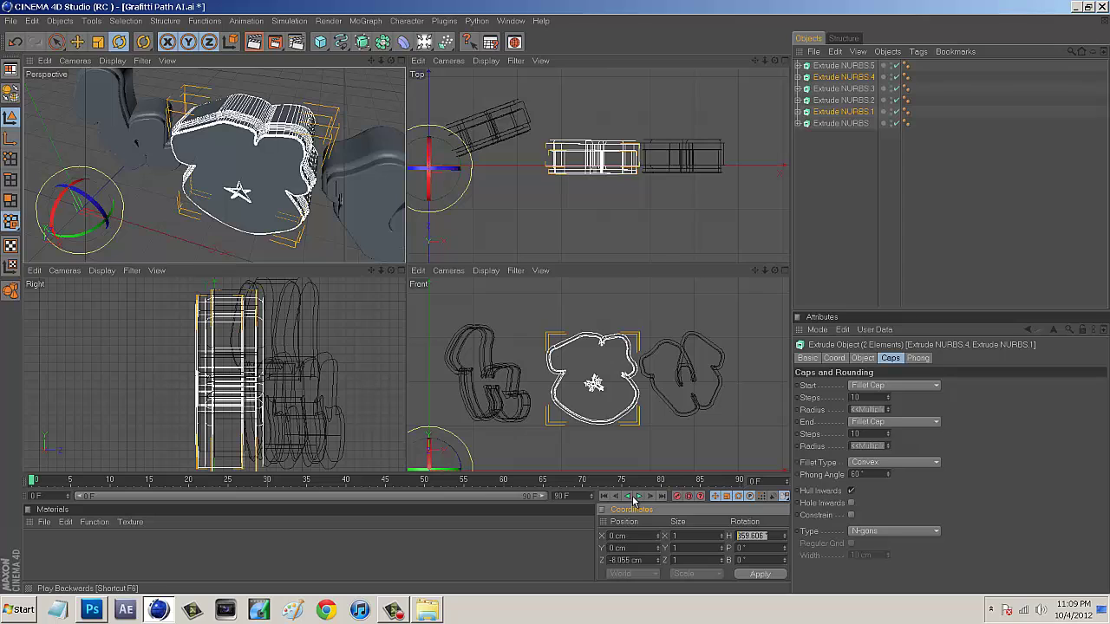
pyautogui.write('-20')
pyautogui.press('Return')
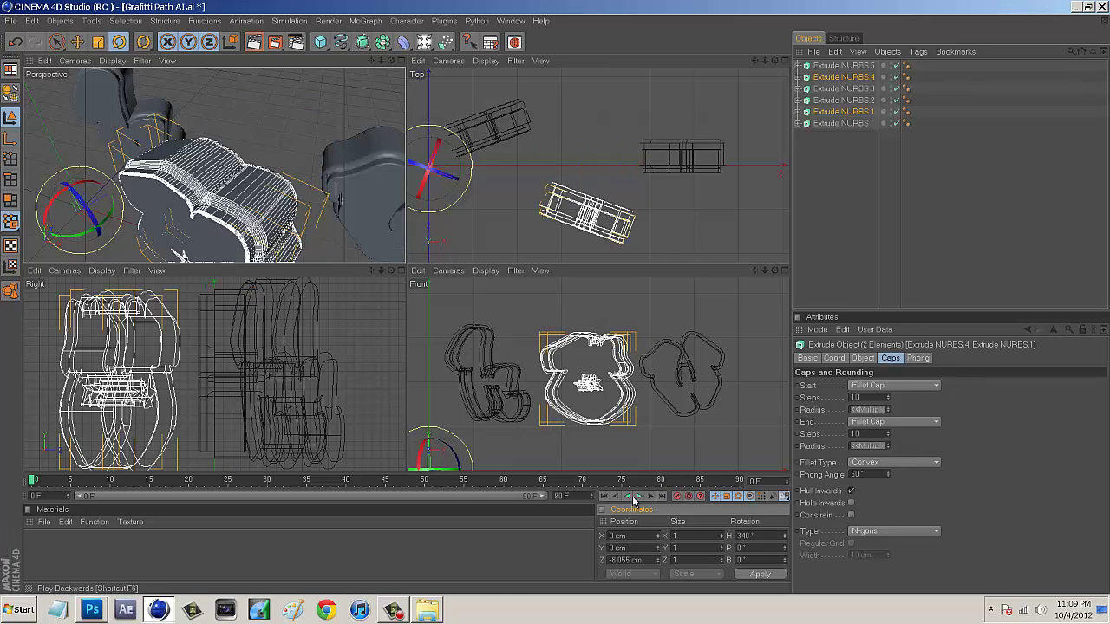
pyautogui.click(766, 537)
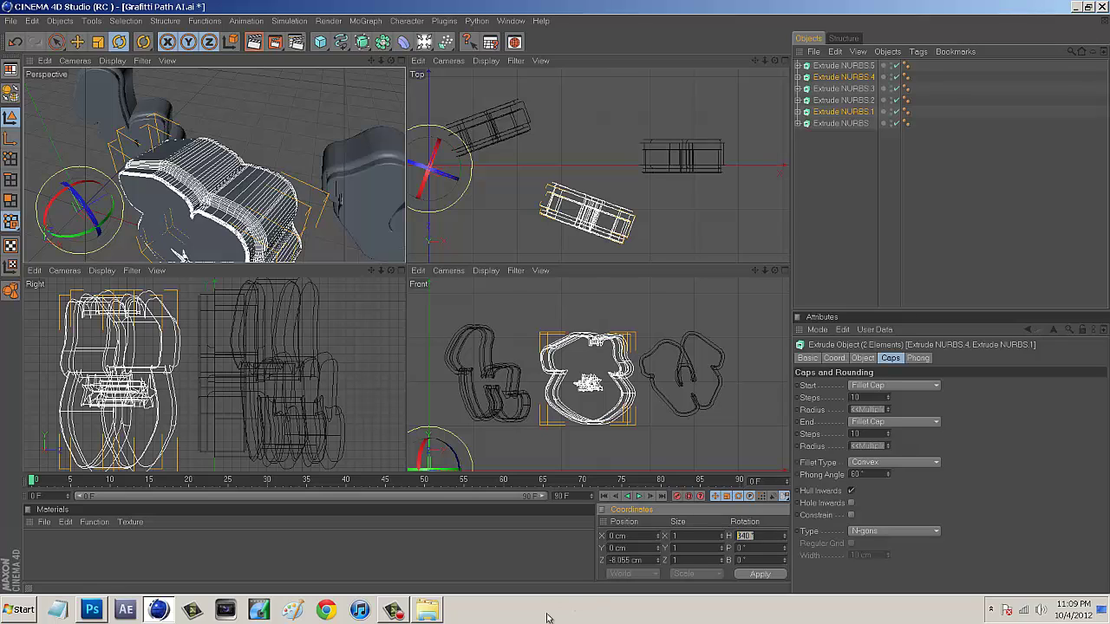
pyautogui.write('-15')
pyautogui.press('Return')
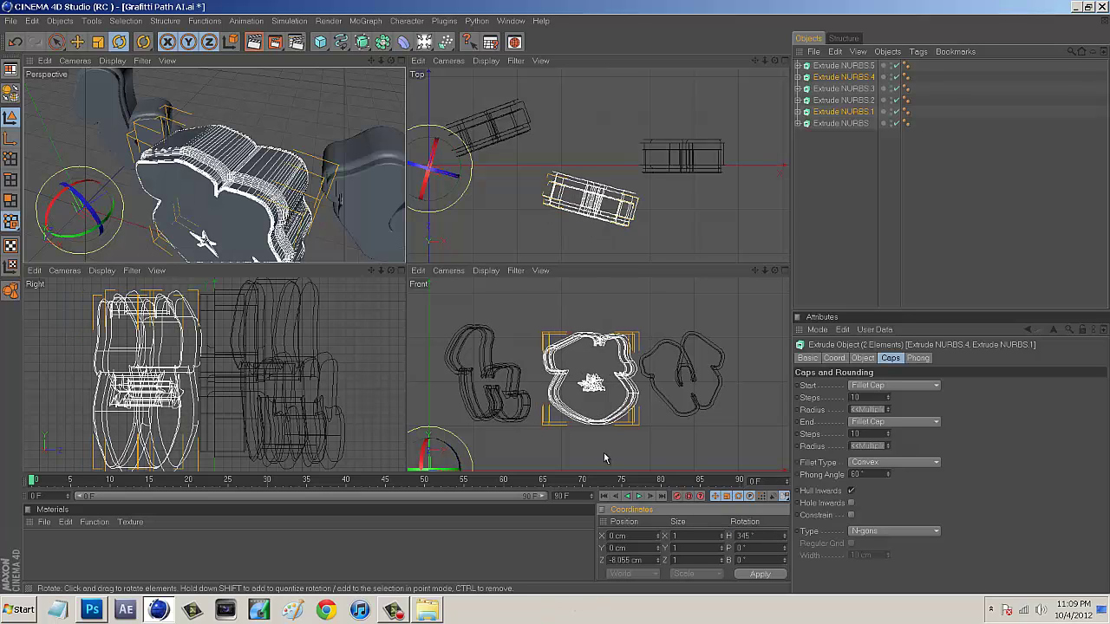
# Move both layers of the letter o against the h, to about X -66.4 cm and Z 76.2 cm
pyautogui.press('e')
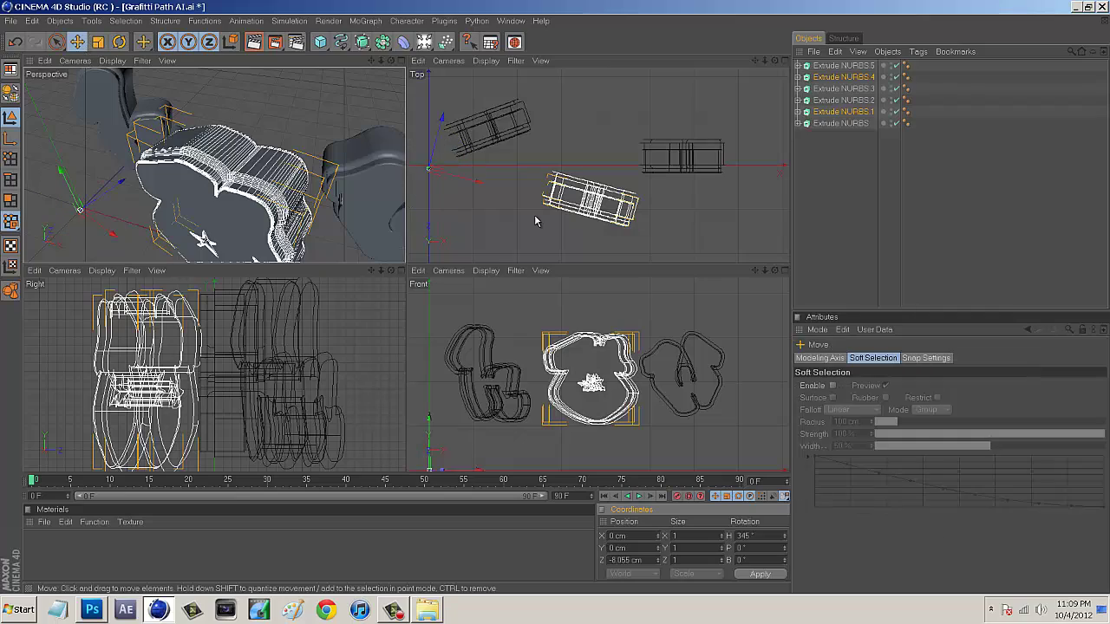
pyautogui.moveTo(479, 184); pyautogui.dragTo(428, 170)
pyautogui.moveTo(559, 271); pyautogui.dragTo(765, 278)
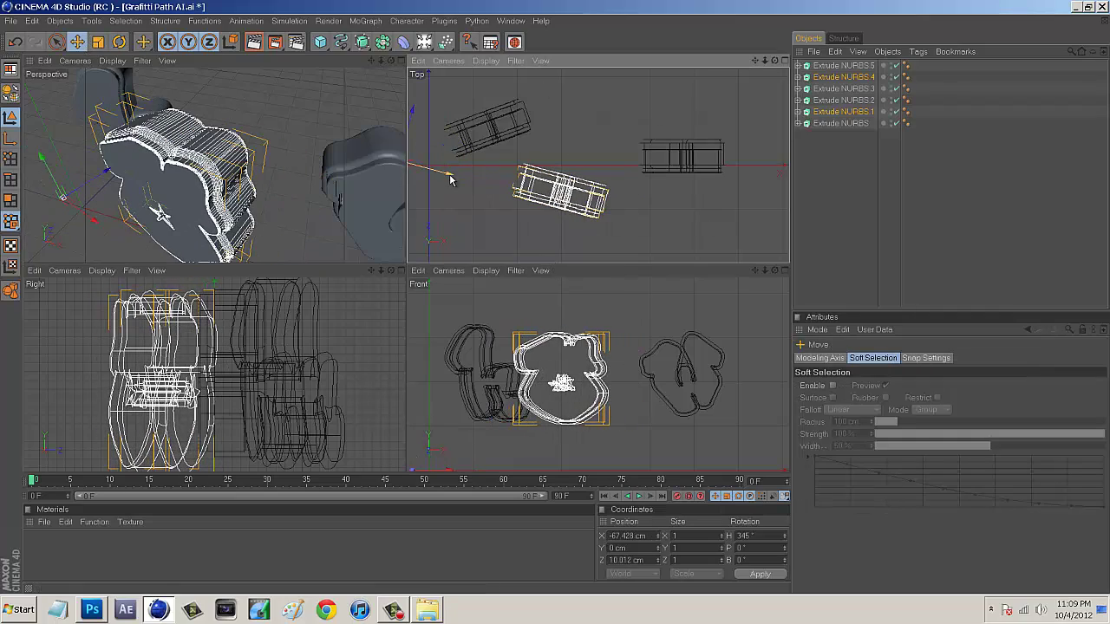
pyautogui.moveTo(449, 175); pyautogui.dragTo(456, 177)
pyautogui.moveTo(411, 136); pyautogui.dragTo(419, 107)
pyautogui.moveTo(459, 150); pyautogui.dragTo(445, 146)
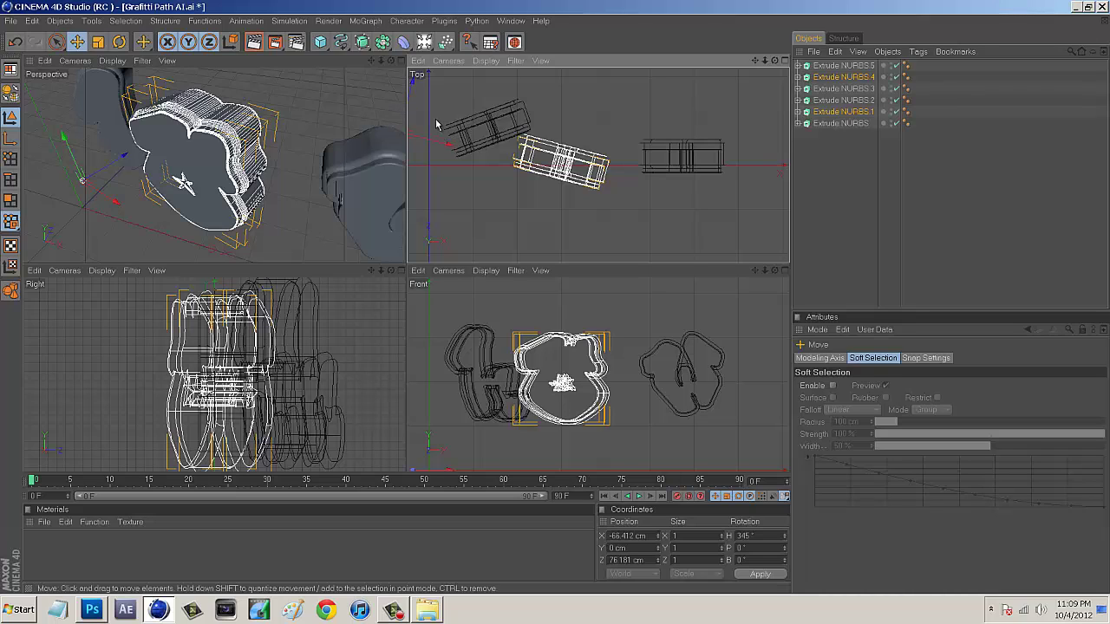
# Rotate the letter o's layers to a heading of about 351.3° and shift them to about X -71.2 cm, Z 44.8 cm
pyautogui.click(119, 42)
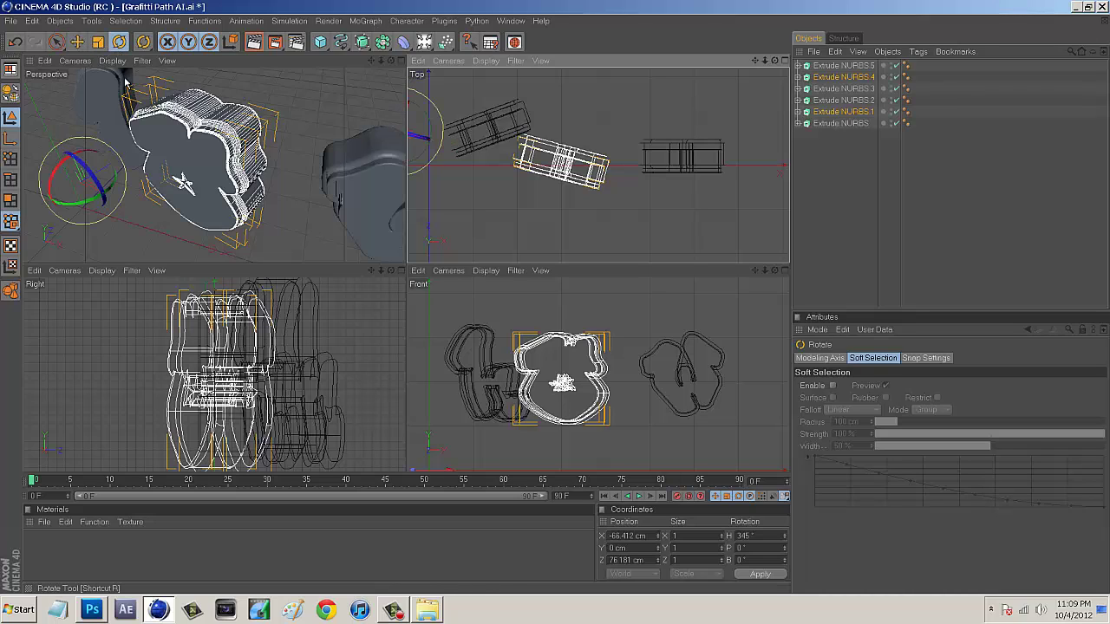
pyautogui.moveTo(90, 202); pyautogui.dragTo(92, 204)
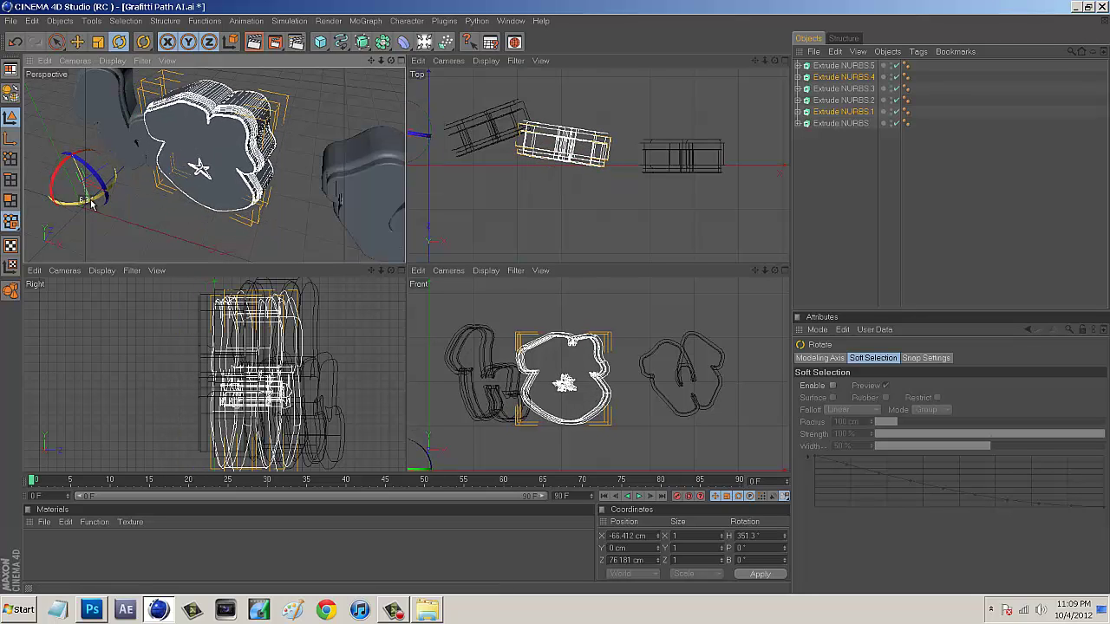
pyautogui.click(77, 41)
pyautogui.moveTo(119, 155); pyautogui.dragTo(108, 163)
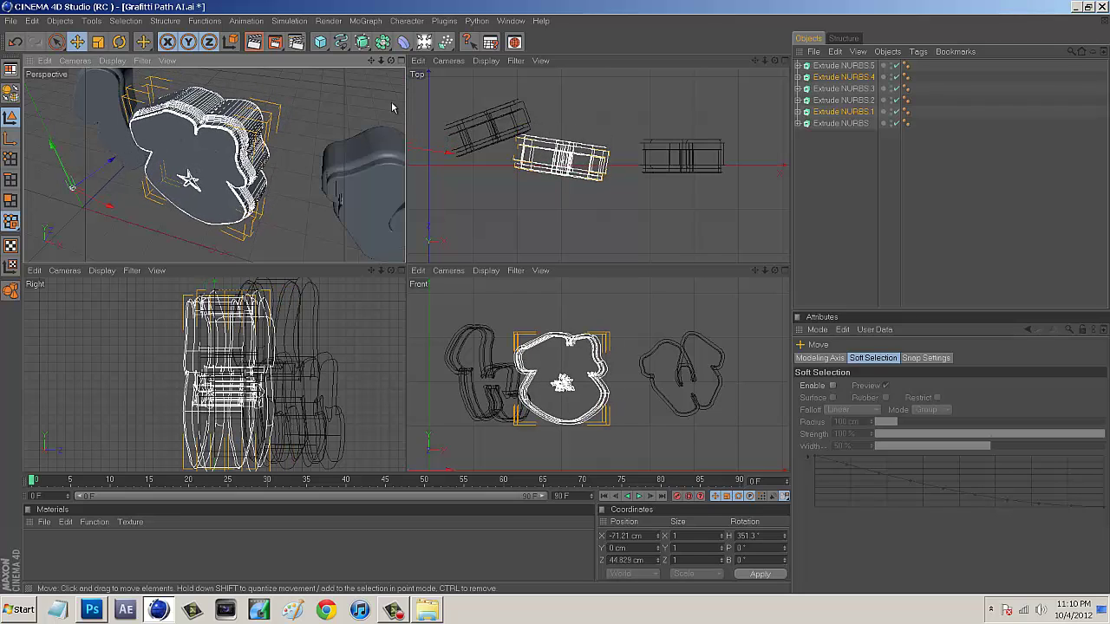
# Select both layers of the letter w and move them along Z to about 40.66 cm
pyautogui.click(850, 100)
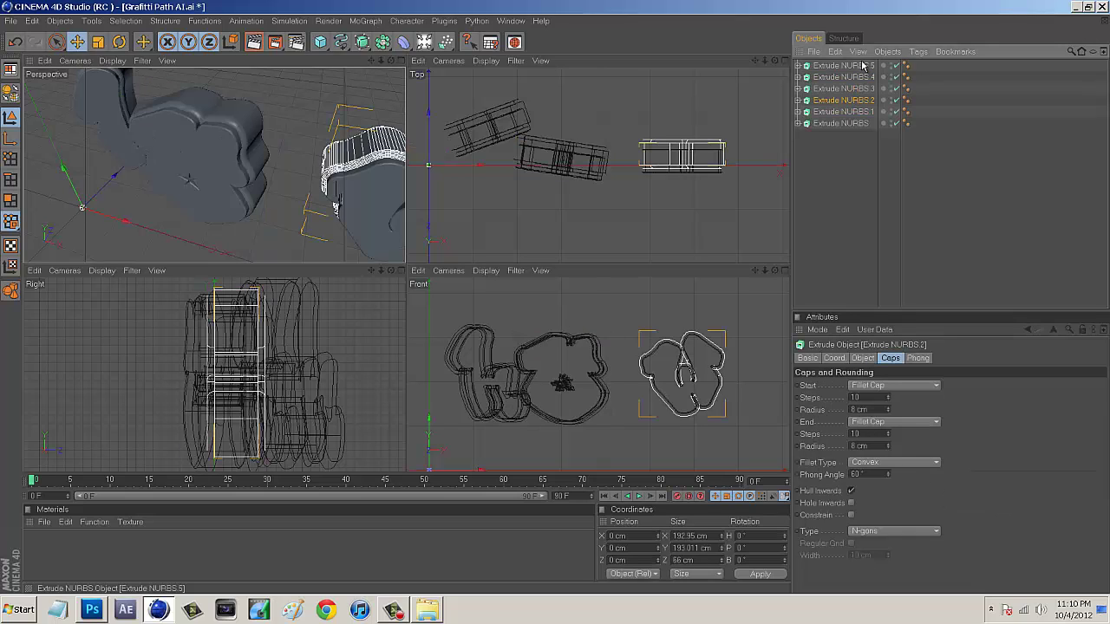
pyautogui.keyDown('ctrl'); pyautogui.click(863, 66); pyautogui.keyUp('ctrl')
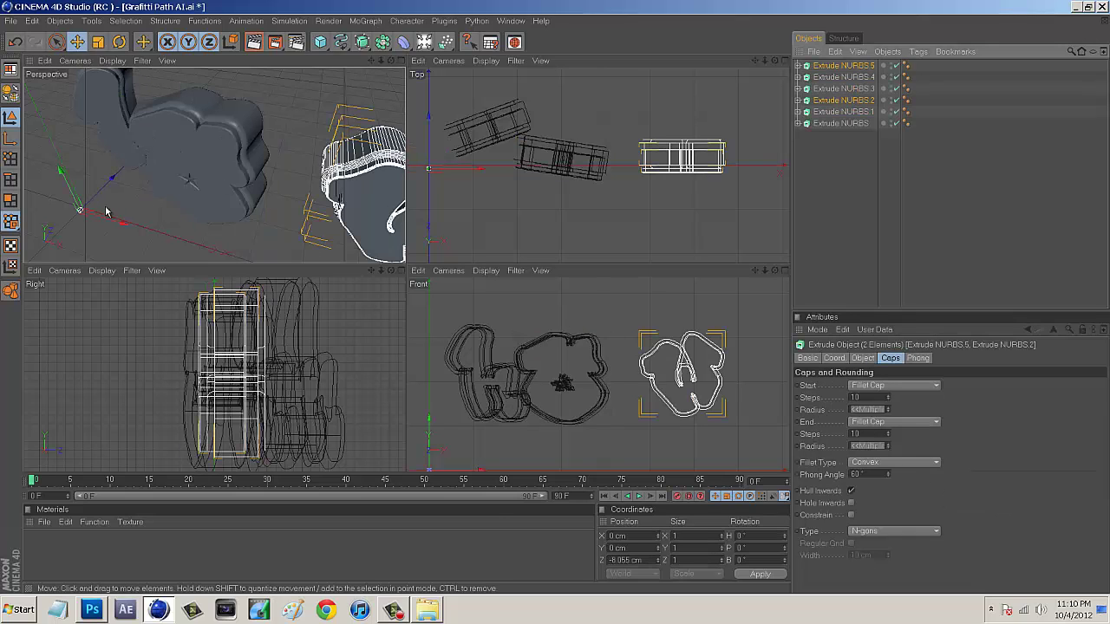
pyautogui.moveTo(111, 178); pyautogui.dragTo(406, 269)
pyautogui.moveTo(407, 267); pyautogui.dragTo(410, 264)
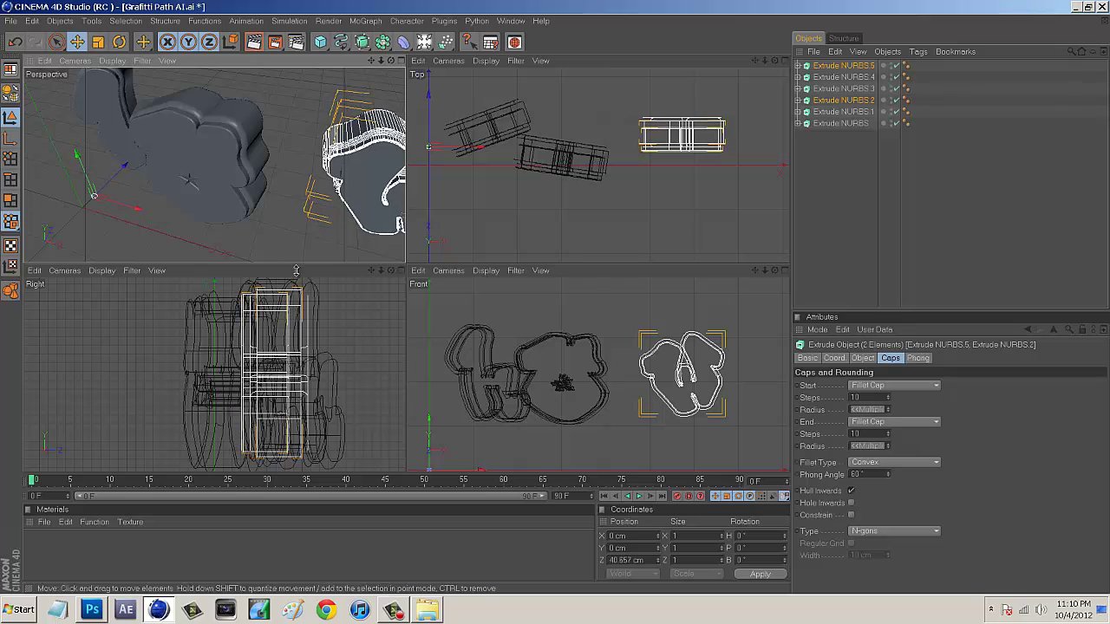
# Try a heading of 10° on both layers of the letter w, and set it to 5°
pyautogui.click(755, 538)
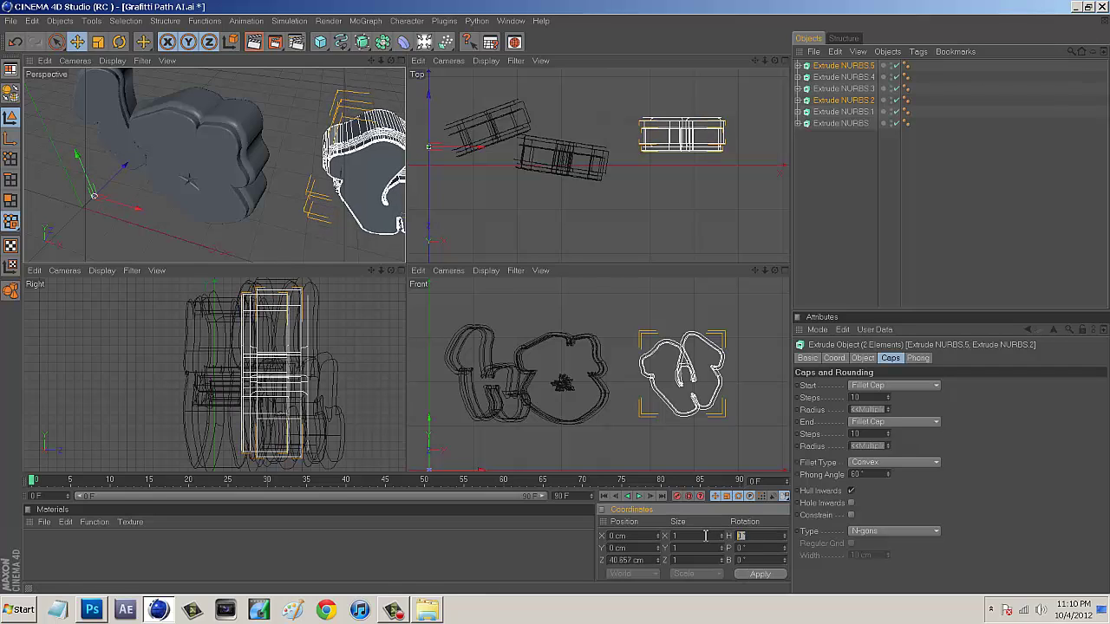
pyautogui.press('Return')
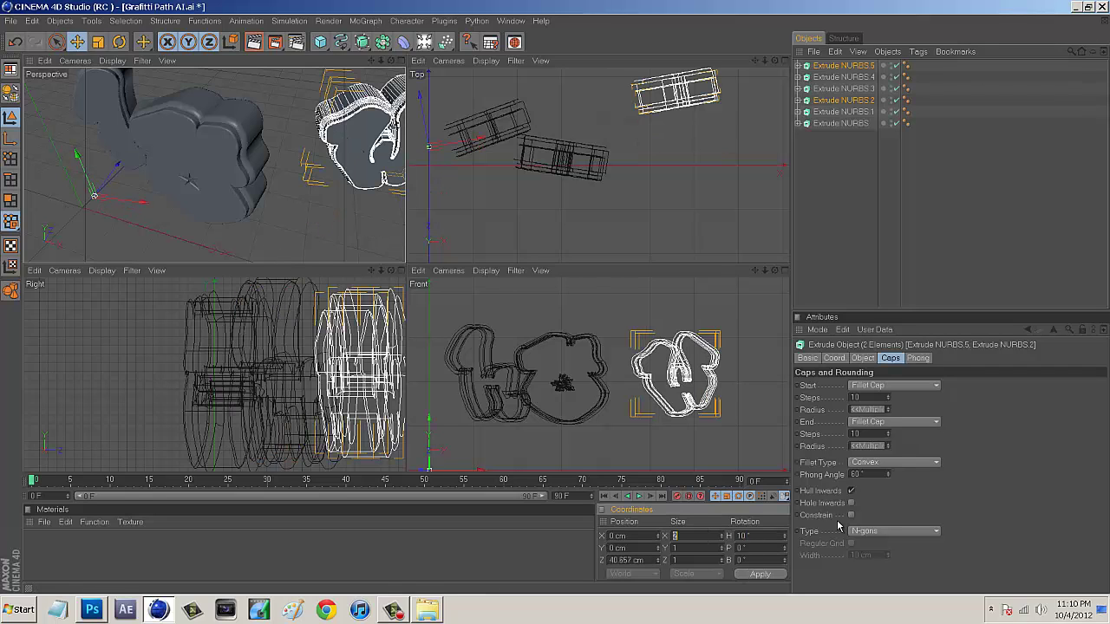
pyautogui.click(755, 536)
pyautogui.write('5')
pyautogui.press('Return')
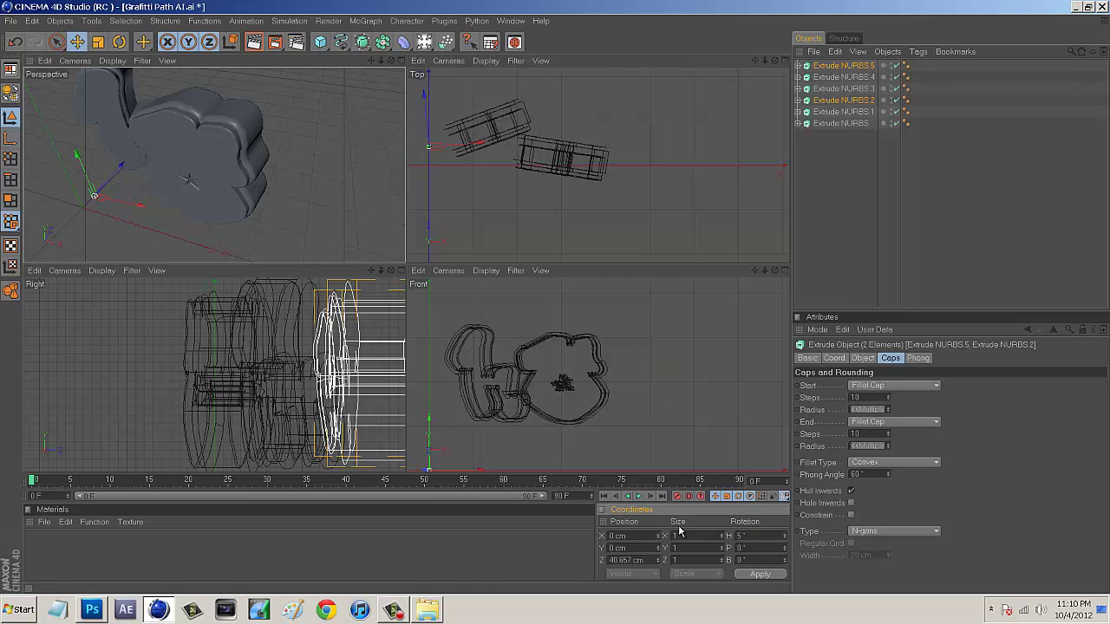
pyautogui.scroll(-4, 701, 389)
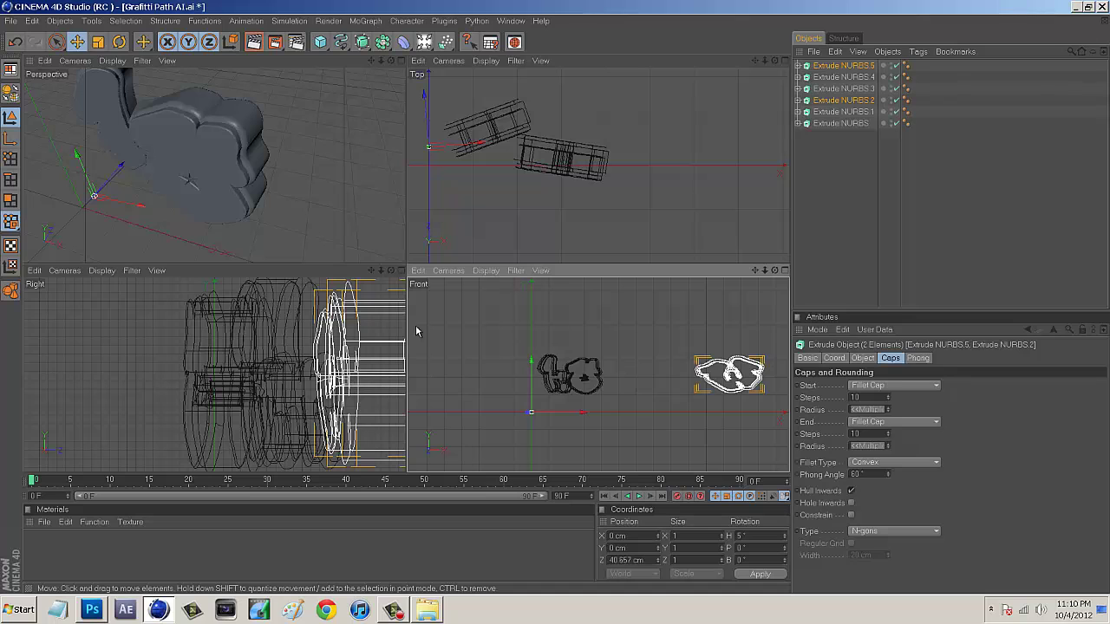
pyautogui.moveTo(126, 209); pyautogui.dragTo(216, 203)
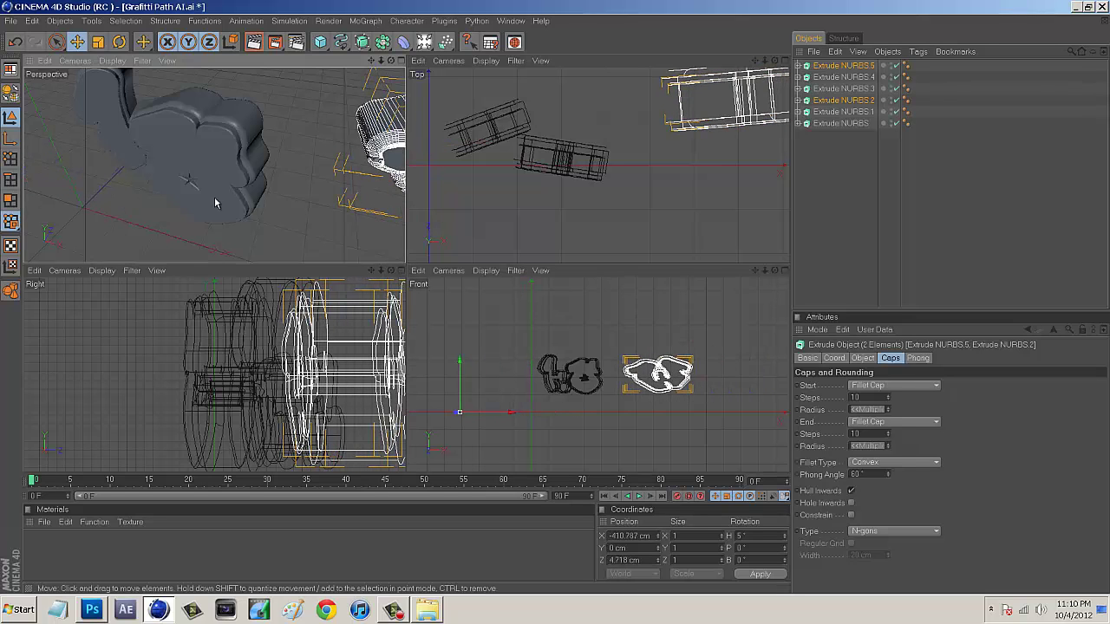
pyautogui.scroll(-4, 694, 169)
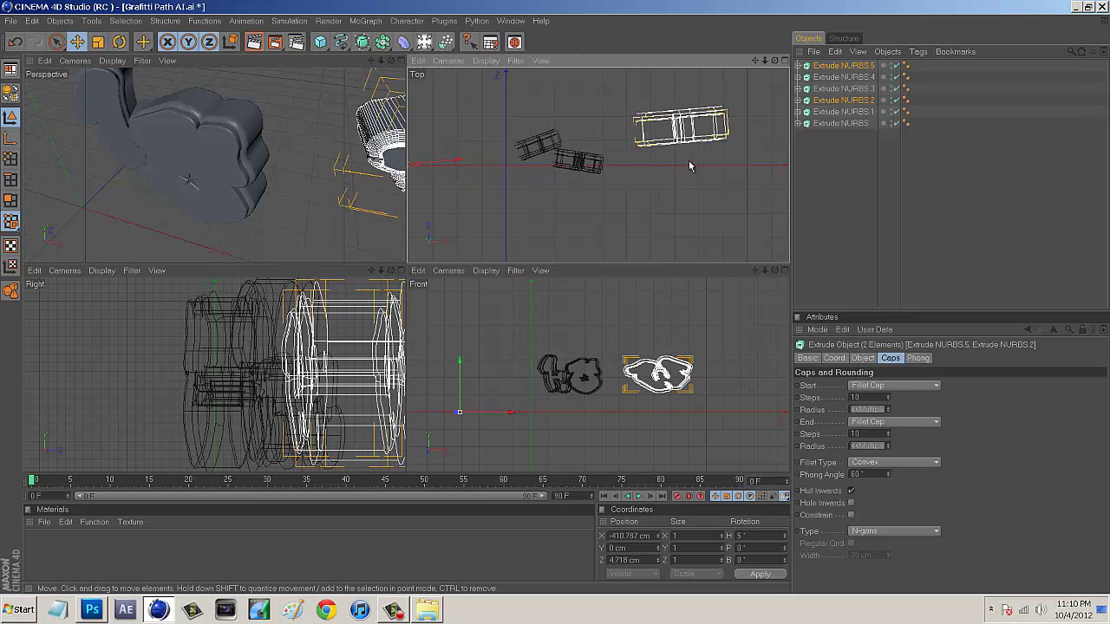
pyautogui.scroll(-10, 689, 162)
pyautogui.moveTo(610, 165); pyautogui.dragTo(611, 165)
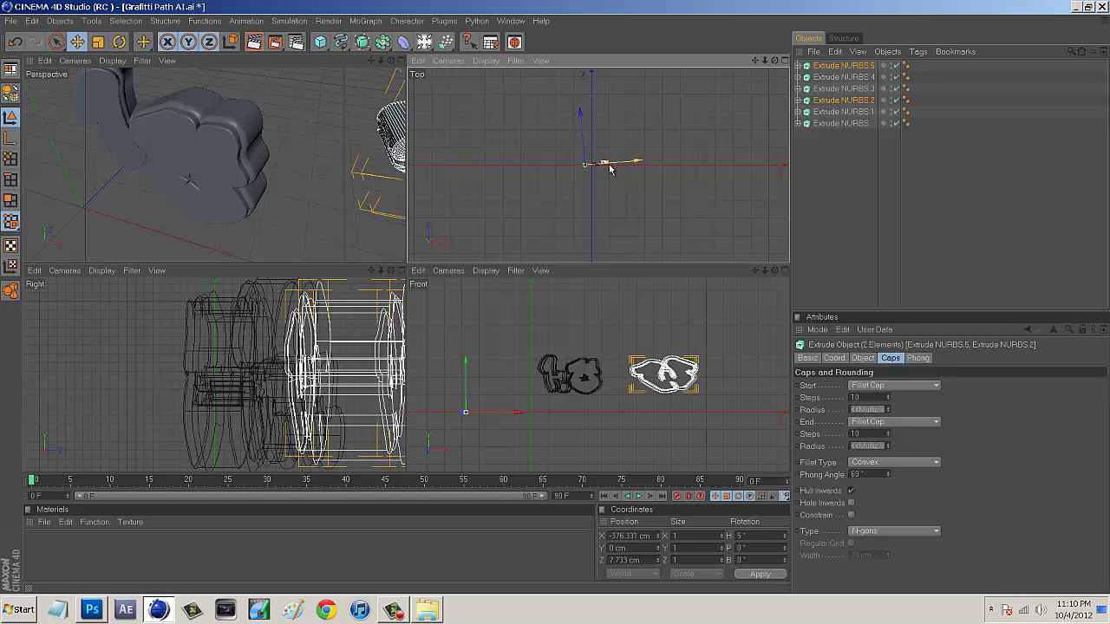
pyautogui.scroll(10, 607, 169)
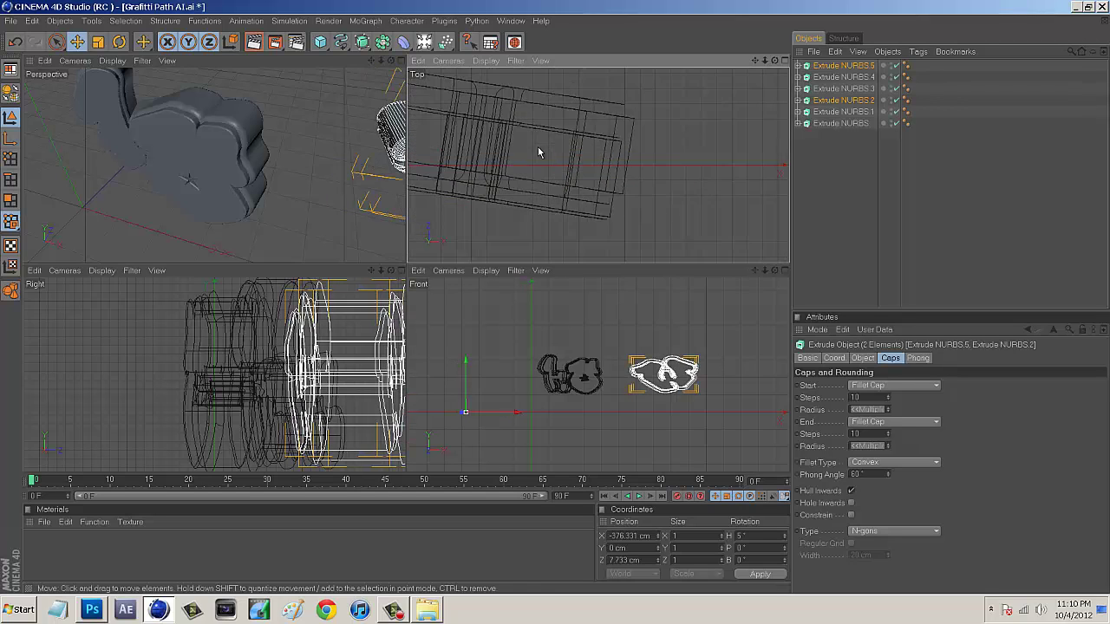
pyautogui.scroll(-6, 538, 153)
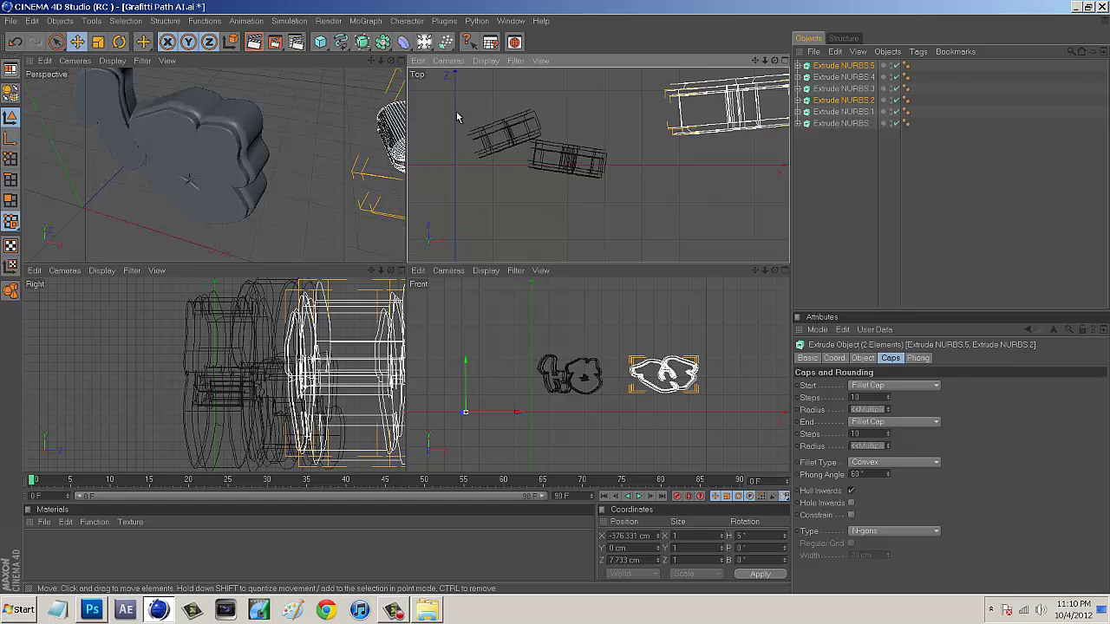
pyautogui.scroll(-2, 456, 111)
pyautogui.moveTo(436, 158); pyautogui.dragTo(385, 163)
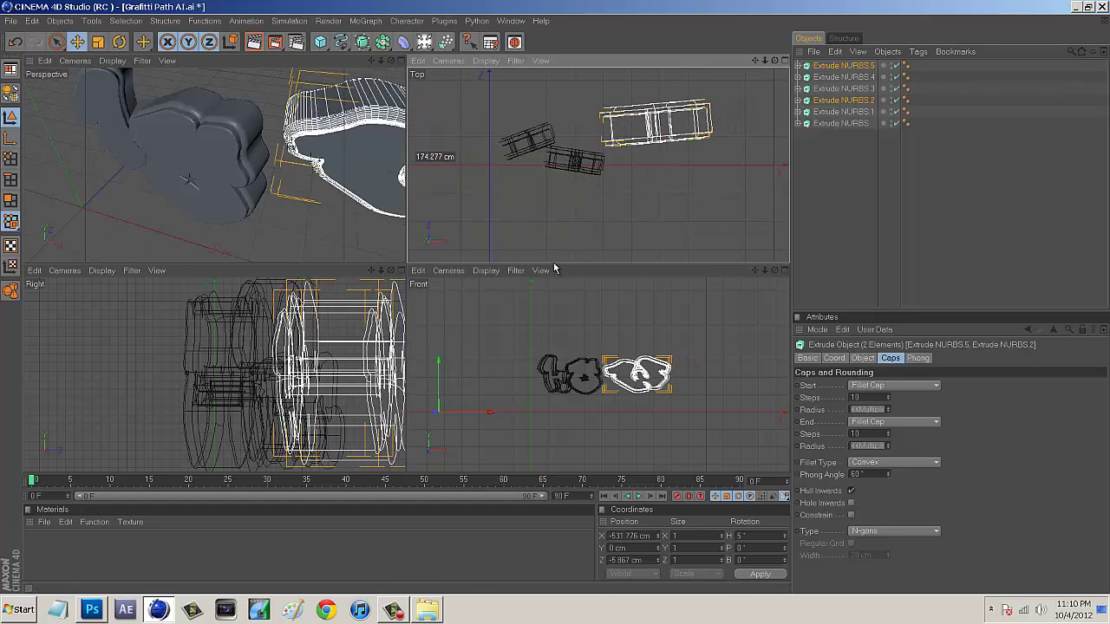
pyautogui.moveTo(555, 269); pyautogui.dragTo(576, 232)
pyautogui.hotkey('ctrl', 'z')
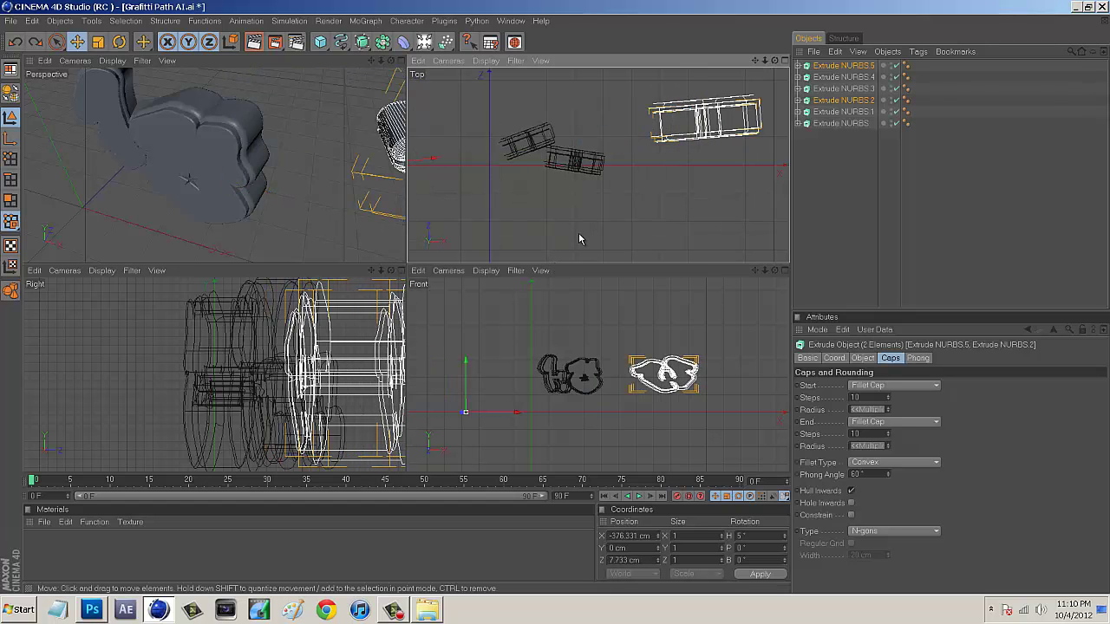
pyautogui.hotkey('ctrl', 'z')
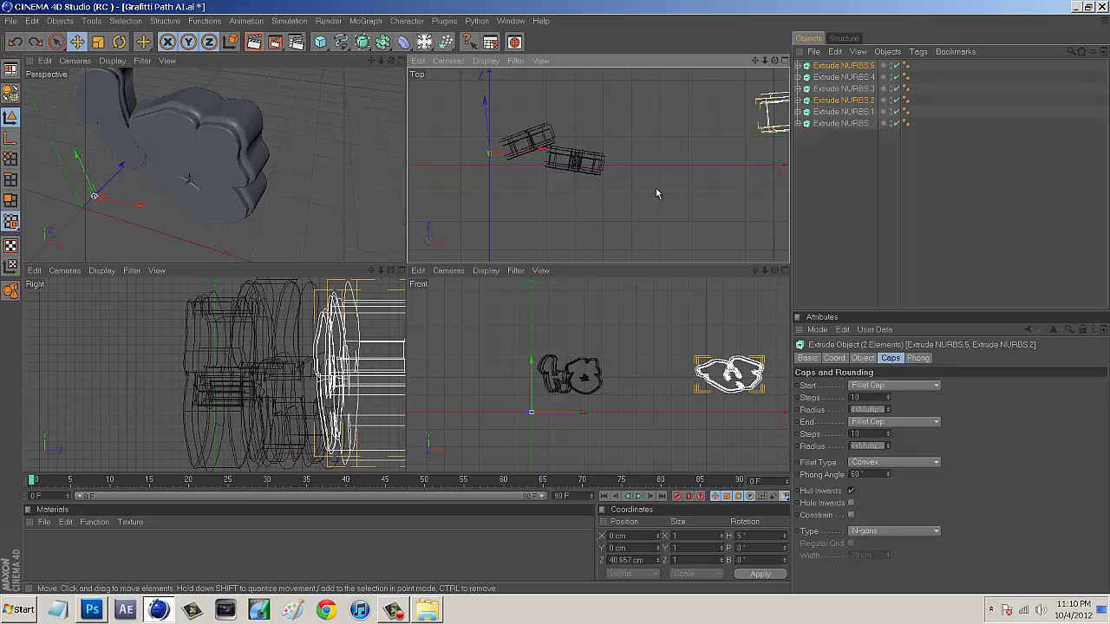
pyautogui.hotkey('ctrl', 'z')
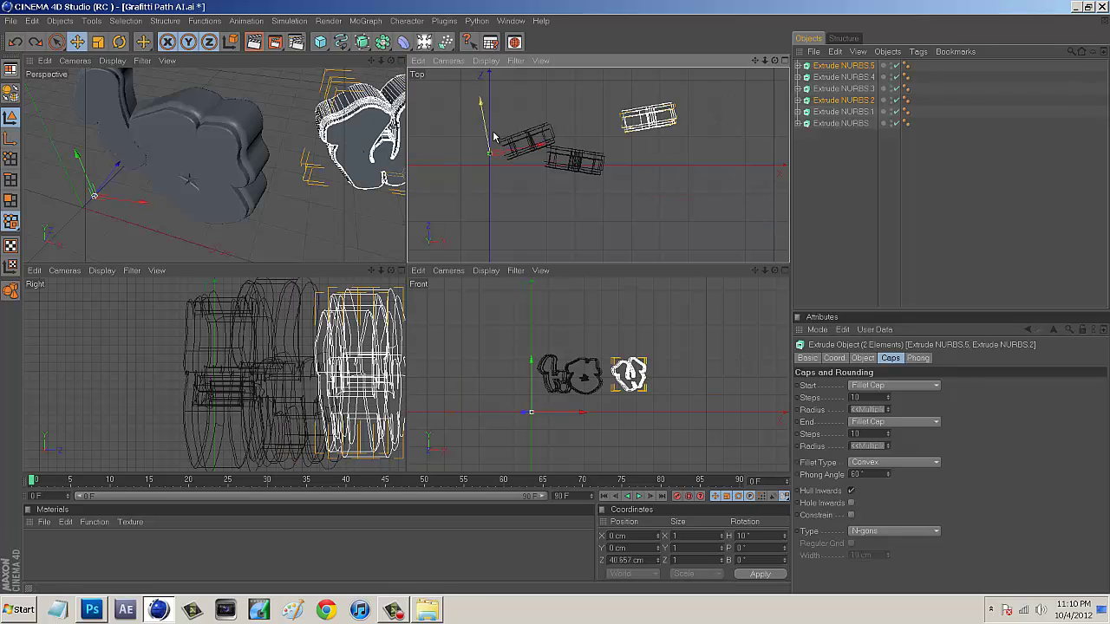
# Set the heading of both layers of the letter w to 5° and move them behind the o, to about X -116.3 cm, Z 20.7 cm
pyautogui.click(749, 536)
pyautogui.write('5')
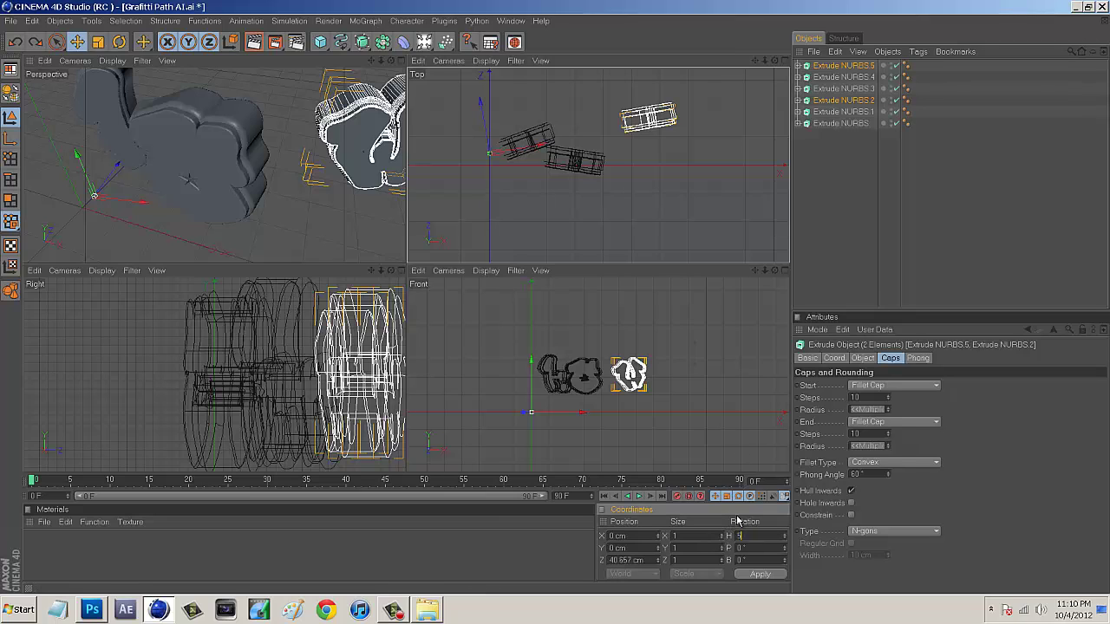
pyautogui.press('Return')
pyautogui.moveTo(136, 203); pyautogui.dragTo(100, 196)
pyautogui.moveTo(405, 267); pyautogui.dragTo(96, 198)
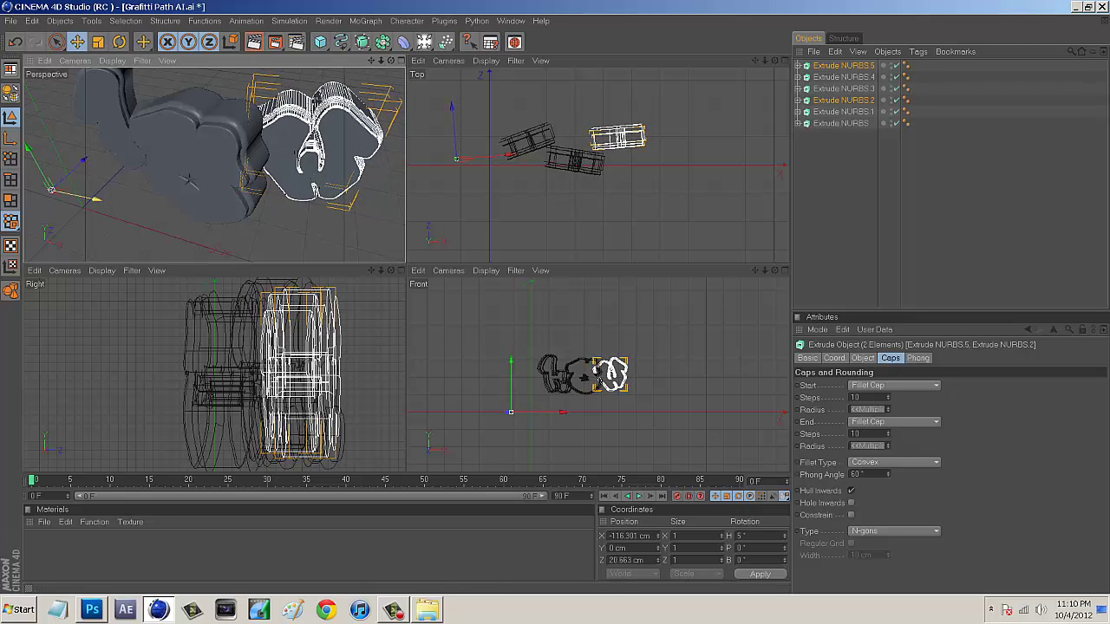
# Enlarge the perspective view, add a camera to the scene and make it the view's active camera
pyautogui.click(399, 60)
pyautogui.scroll(-5, 389, 271)
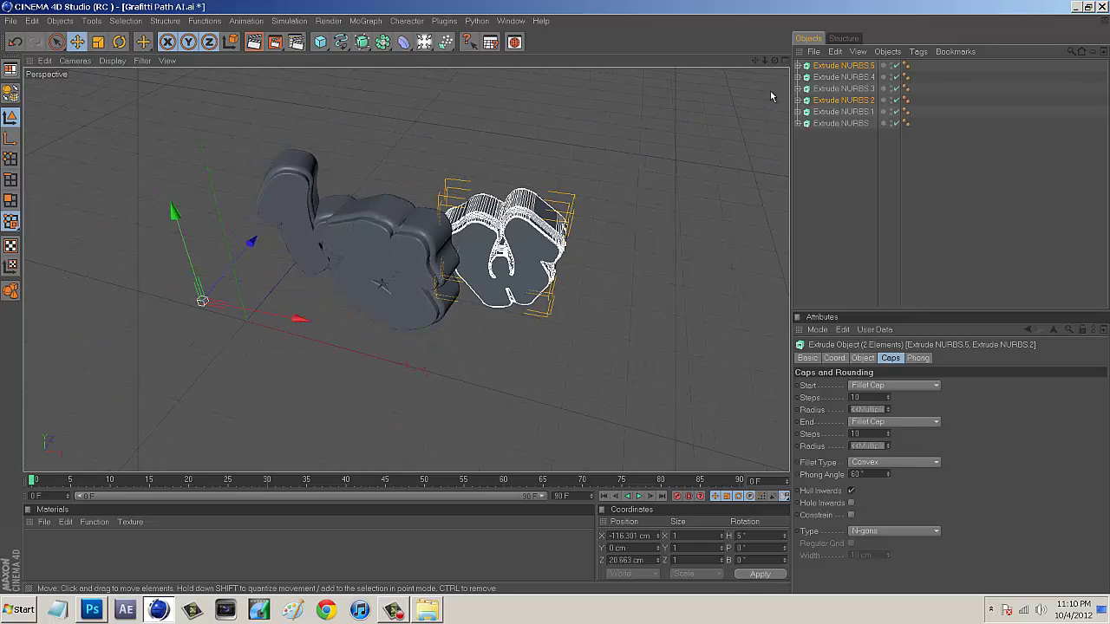
pyautogui.click(784, 61)
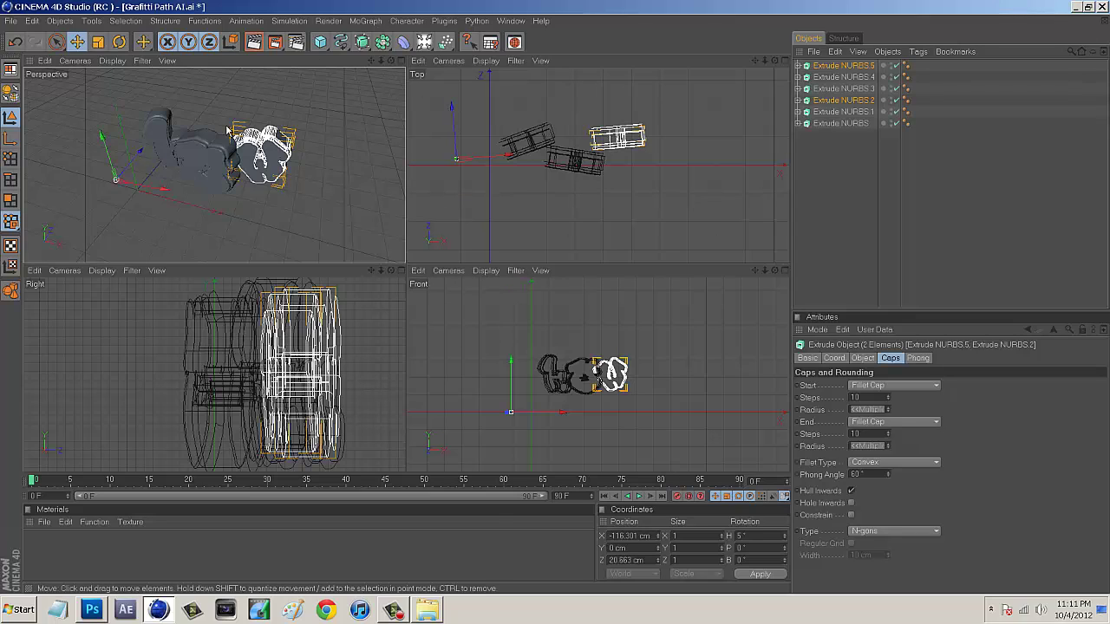
pyautogui.click(400, 63)
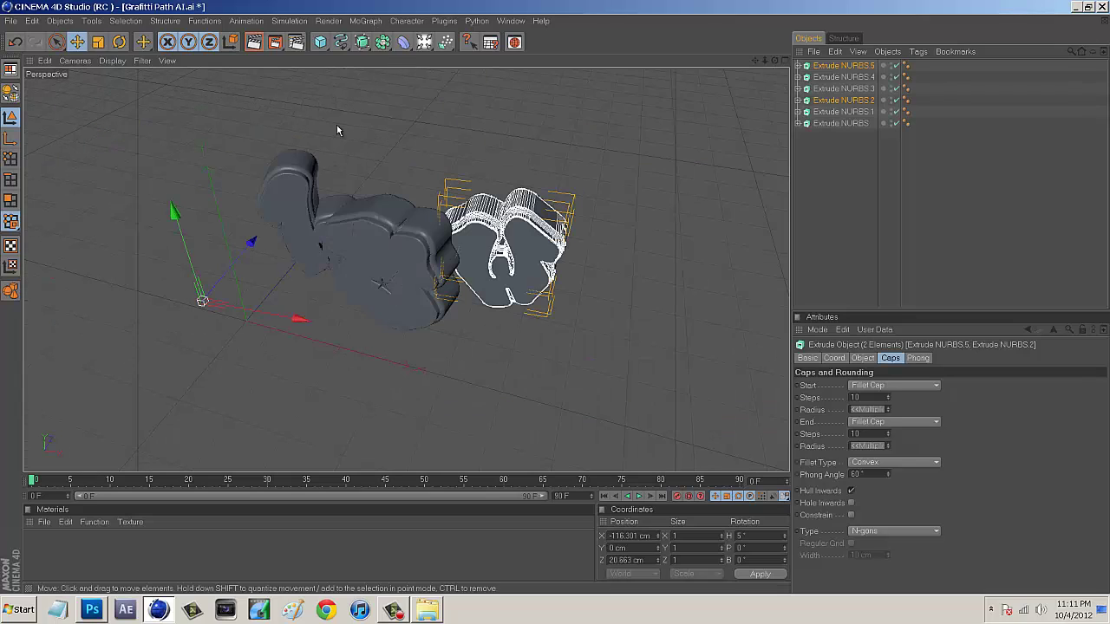
pyautogui.scroll(-1, 681, 415)
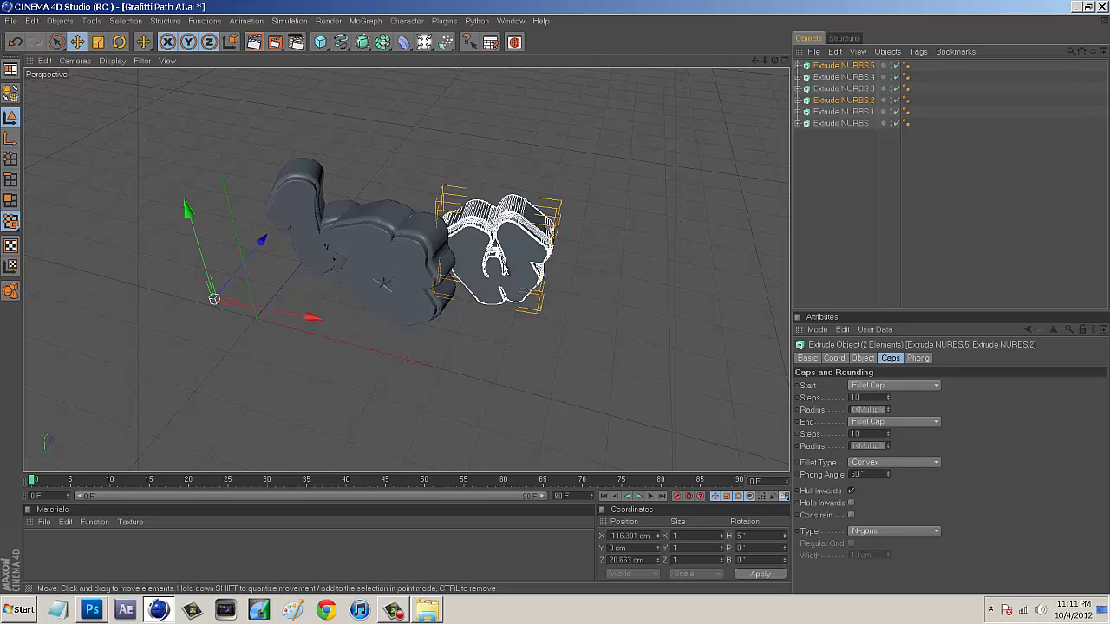
pyautogui.click(424, 43)
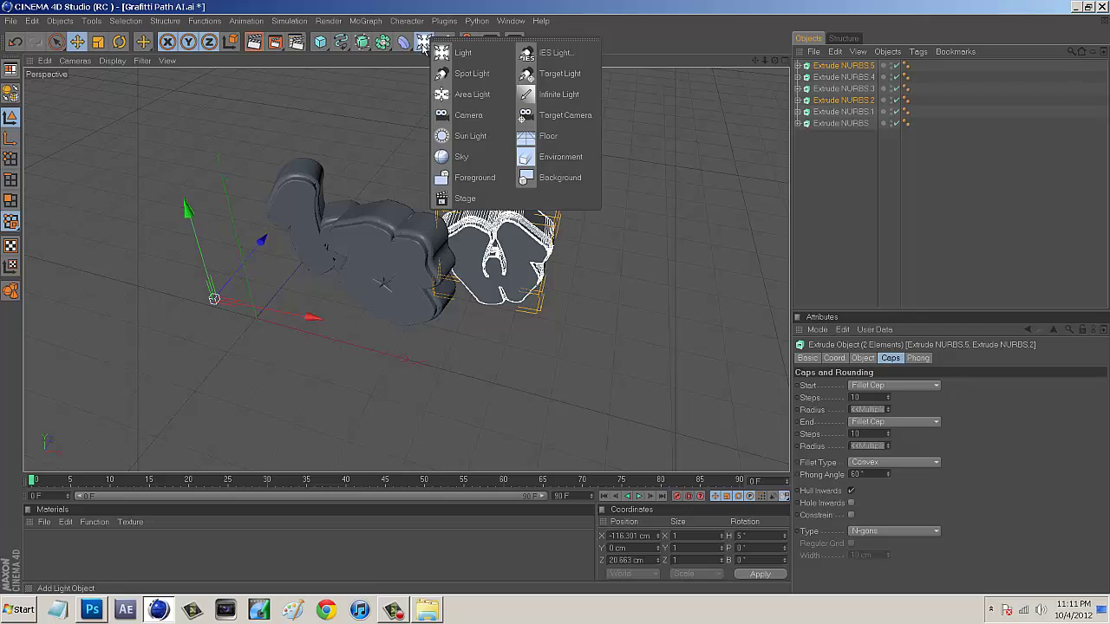
pyautogui.click(469, 115)
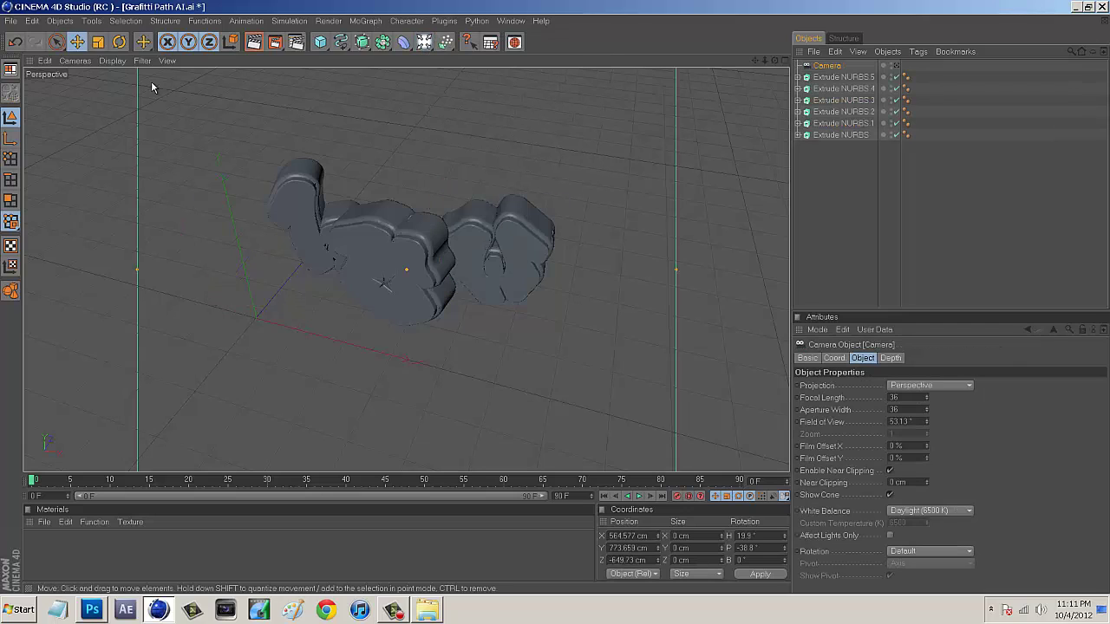
pyautogui.click(72, 61)
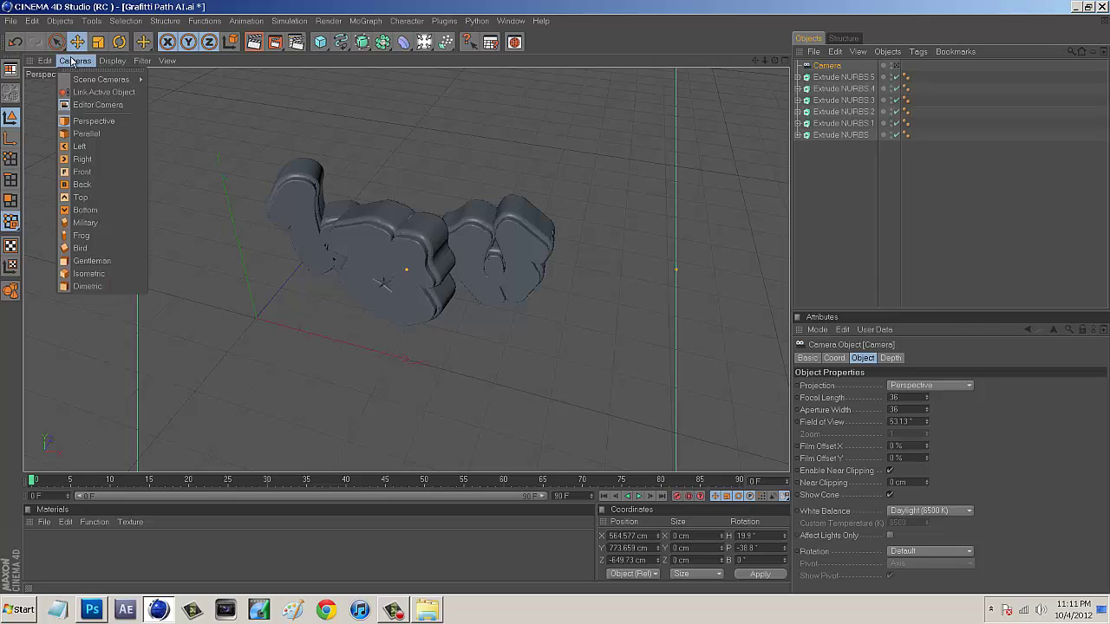
pyautogui.moveTo(106, 81)
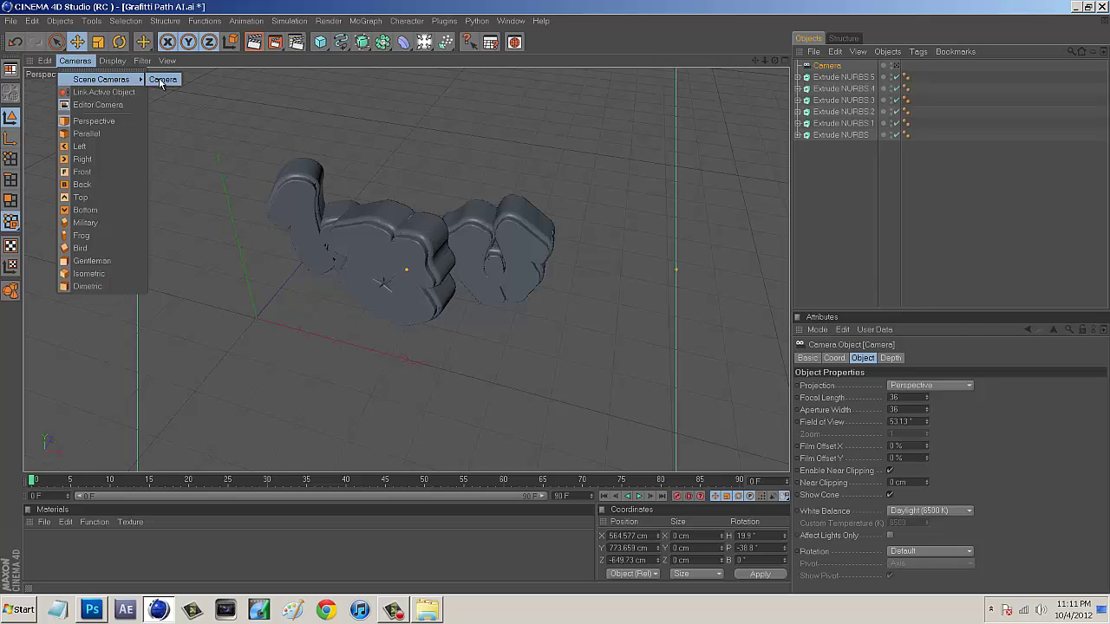
pyautogui.click(160, 81)
# Set the camera's heading and pitch to 0° so it faces the lettering straight on
pyautogui.scroll(-6, 504, 237)
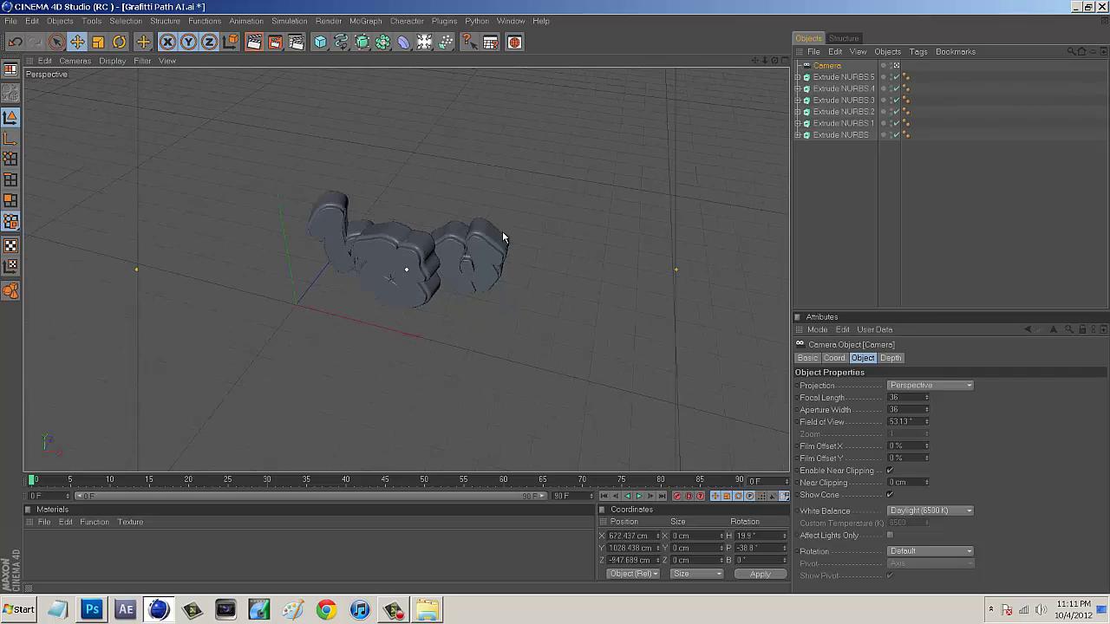
pyautogui.scroll(5, 506, 238)
pyautogui.click(764, 535)
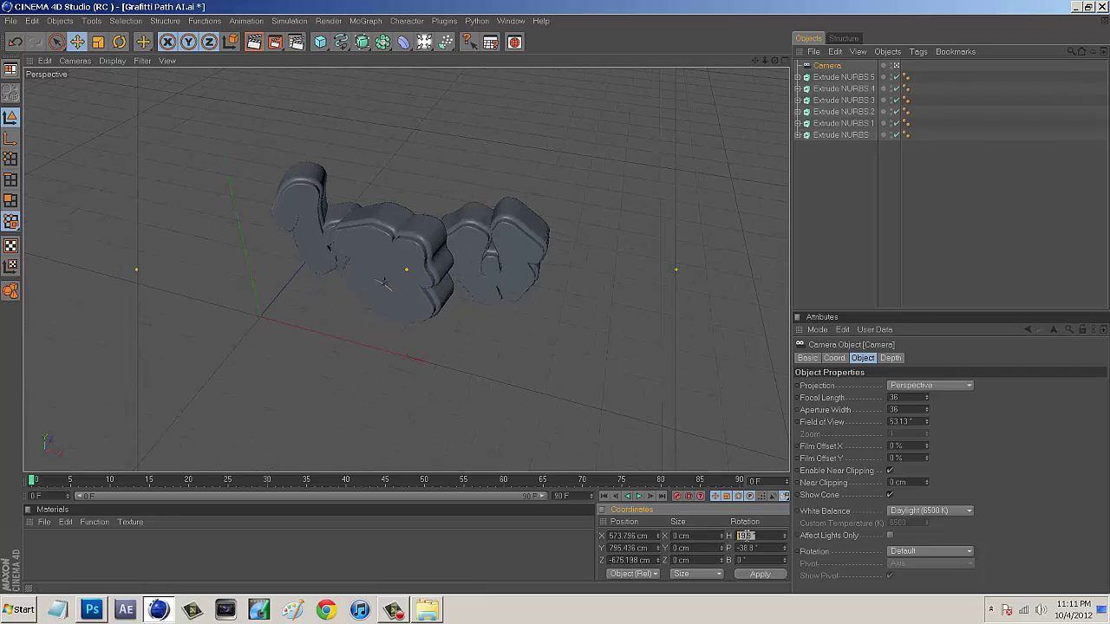
pyautogui.write('0')
pyautogui.moveTo(774, 553); pyautogui.dragTo(713, 553)
pyautogui.write('0')
pyautogui.click(743, 575)
# Frame the whole lettering centrally with the camera, at about X 299 cm, Y 210 cm, Z -530 cm, and deselect the camera
pyautogui.scroll(-4, 525, 370)
pyautogui.scroll(-5, 526, 370)
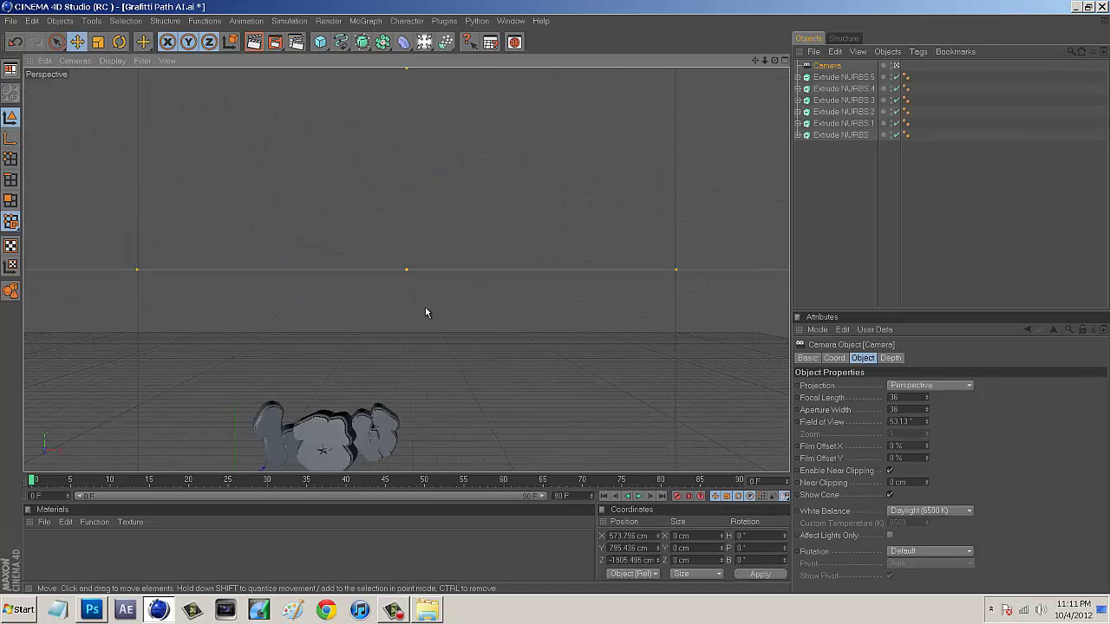
pyautogui.moveTo(754, 61); pyautogui.dragTo(784, 7)
pyautogui.scroll(6, 598, 193)
pyautogui.scroll(1, 604, 207)
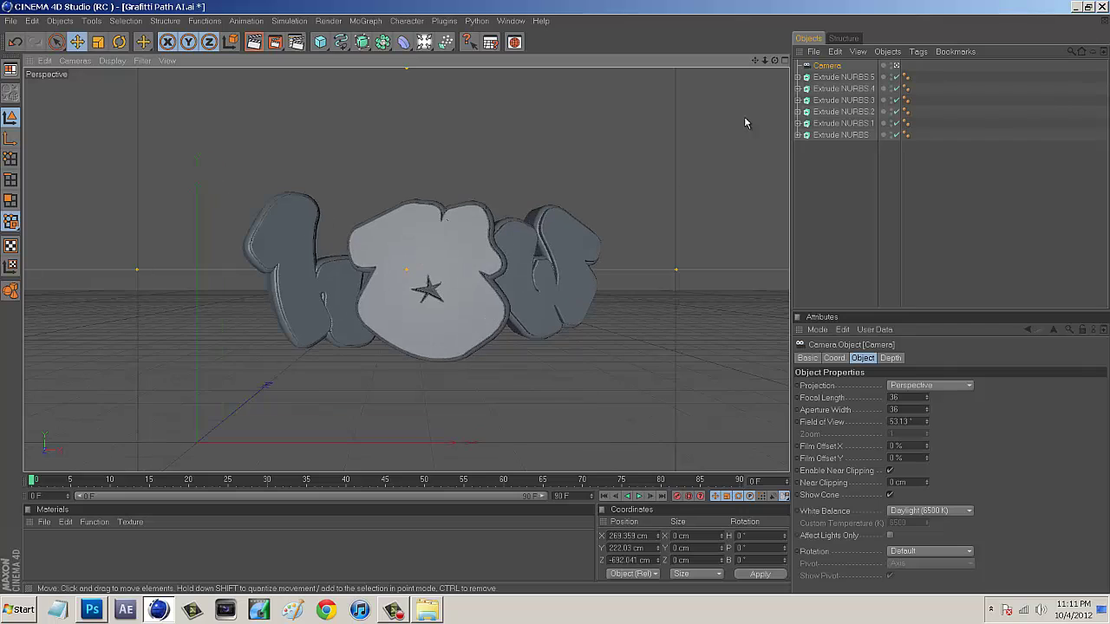
pyautogui.moveTo(756, 61); pyautogui.dragTo(732, 52)
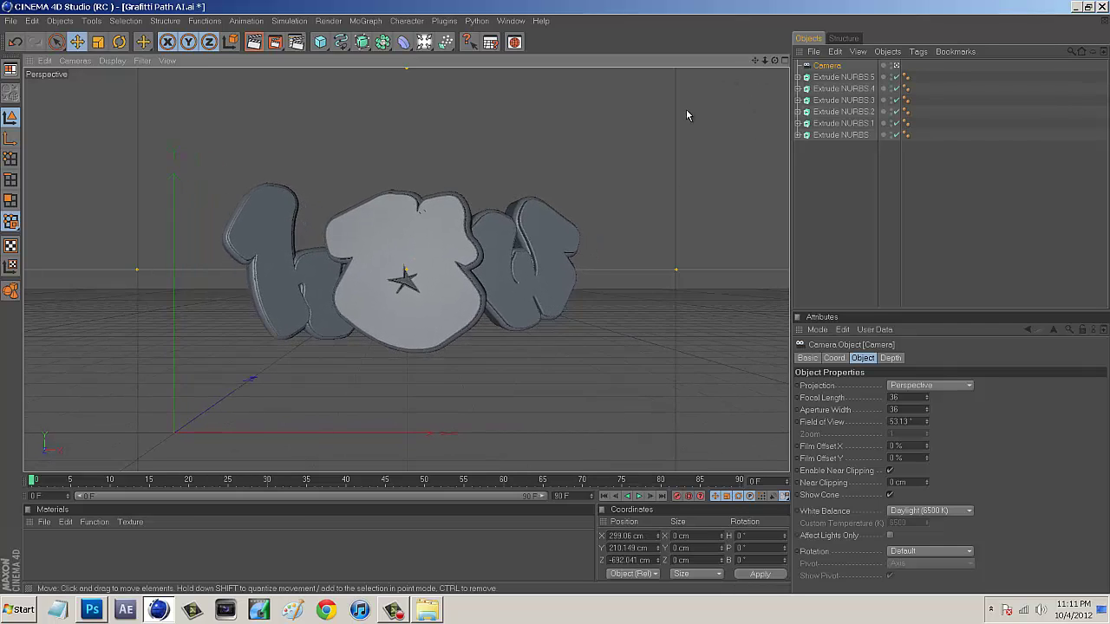
pyautogui.scroll(4, 688, 119)
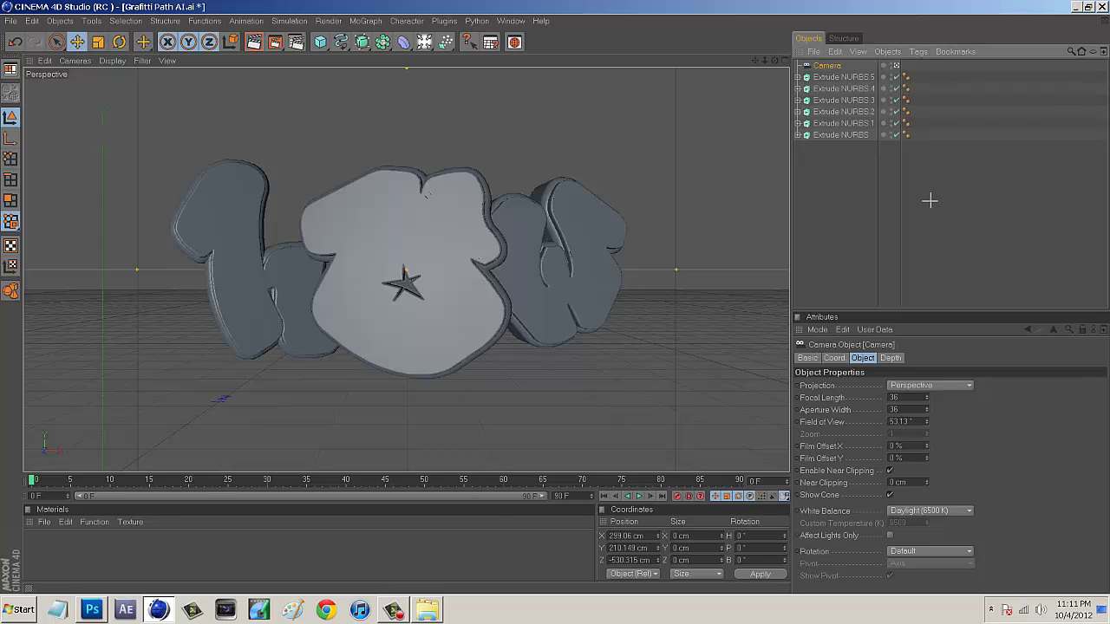
pyautogui.click(847, 168)
pyautogui.click(825, 66)
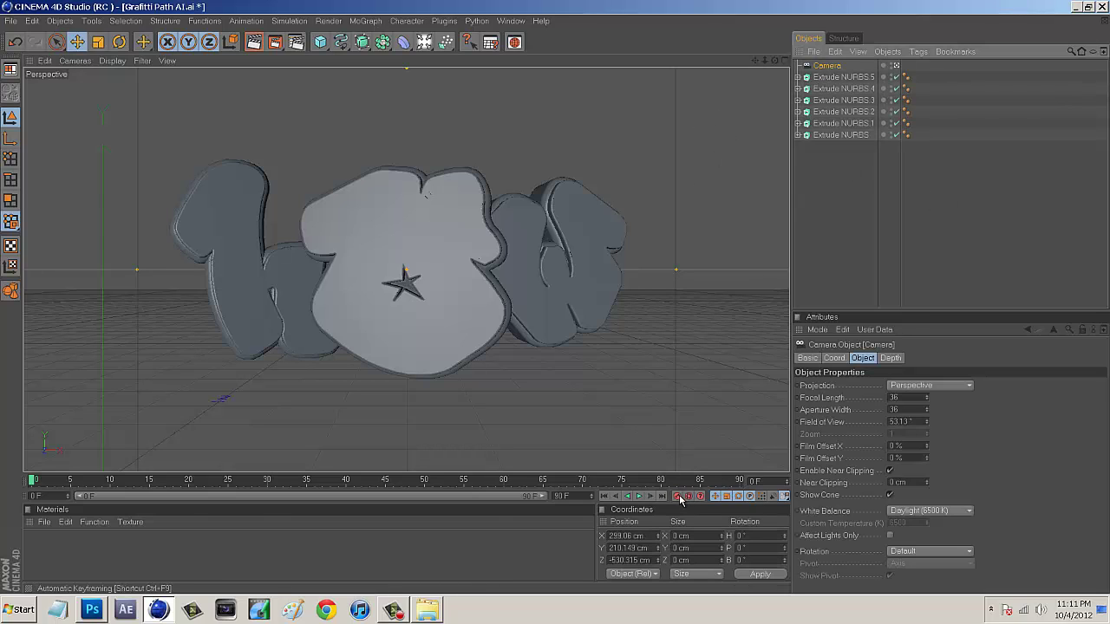
pyautogui.click(639, 322)
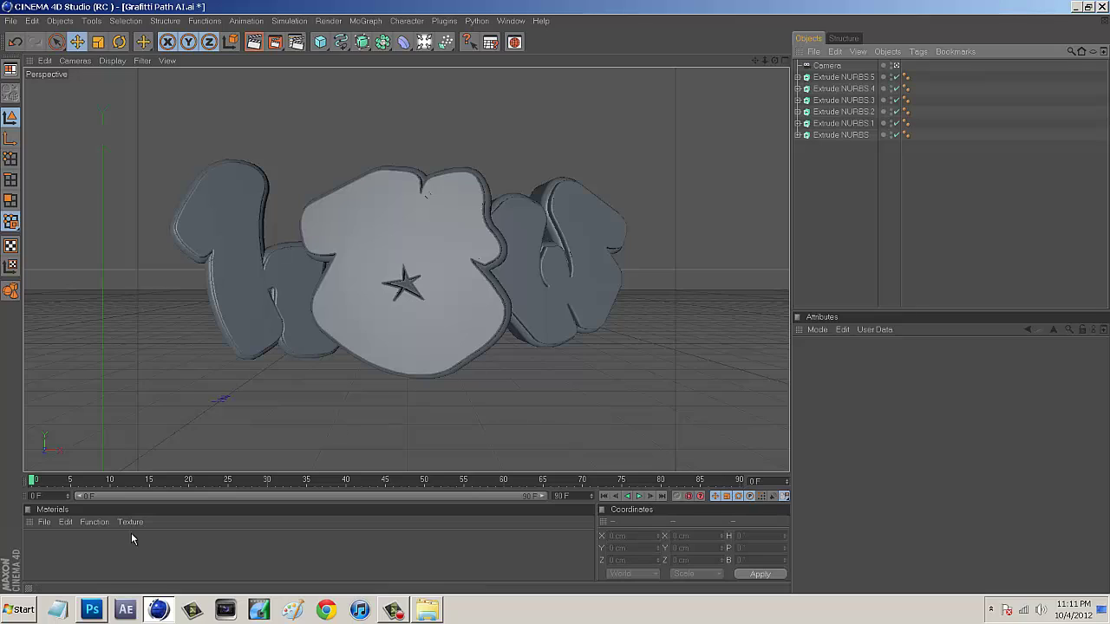
# Load the Car Paint-Glossy Red material preset from the Broadcast library
pyautogui.click(41, 525)
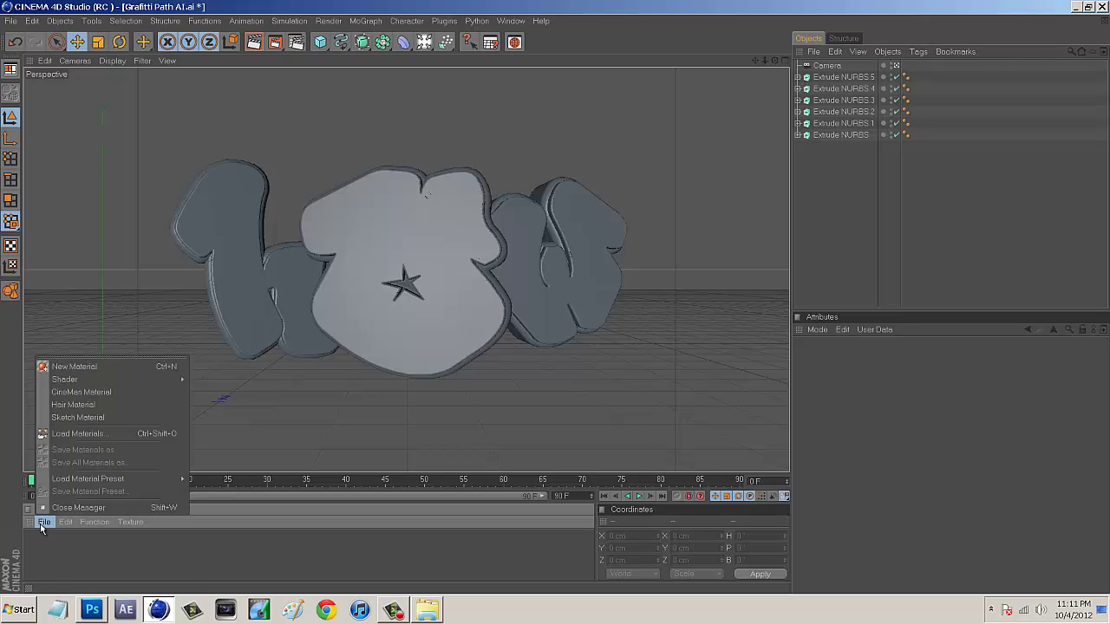
pyautogui.moveTo(77, 484)
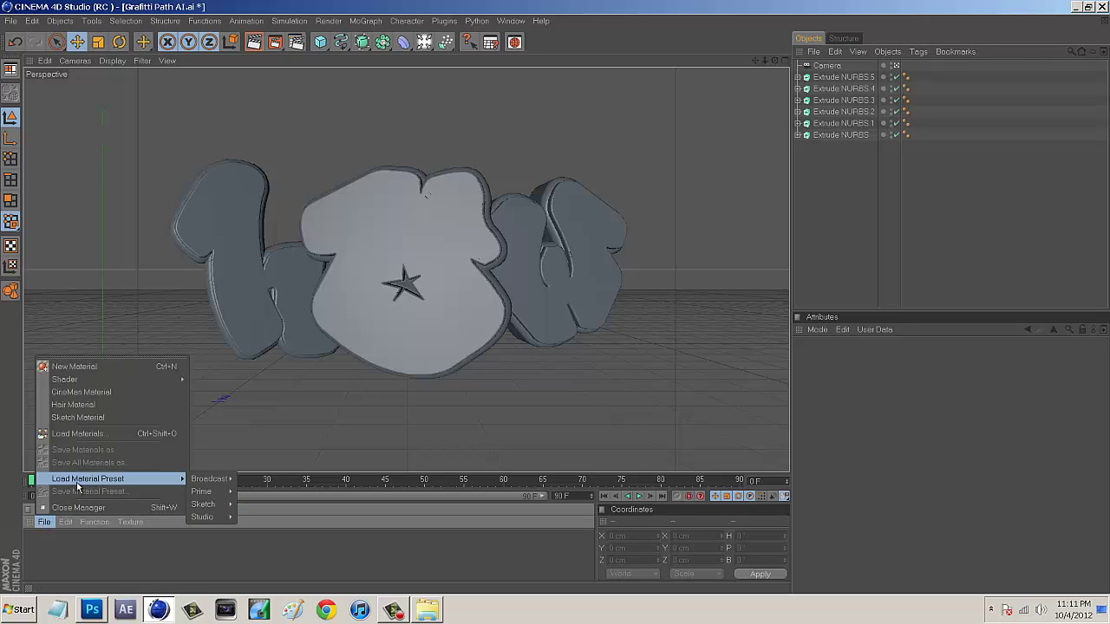
pyautogui.moveTo(207, 487)
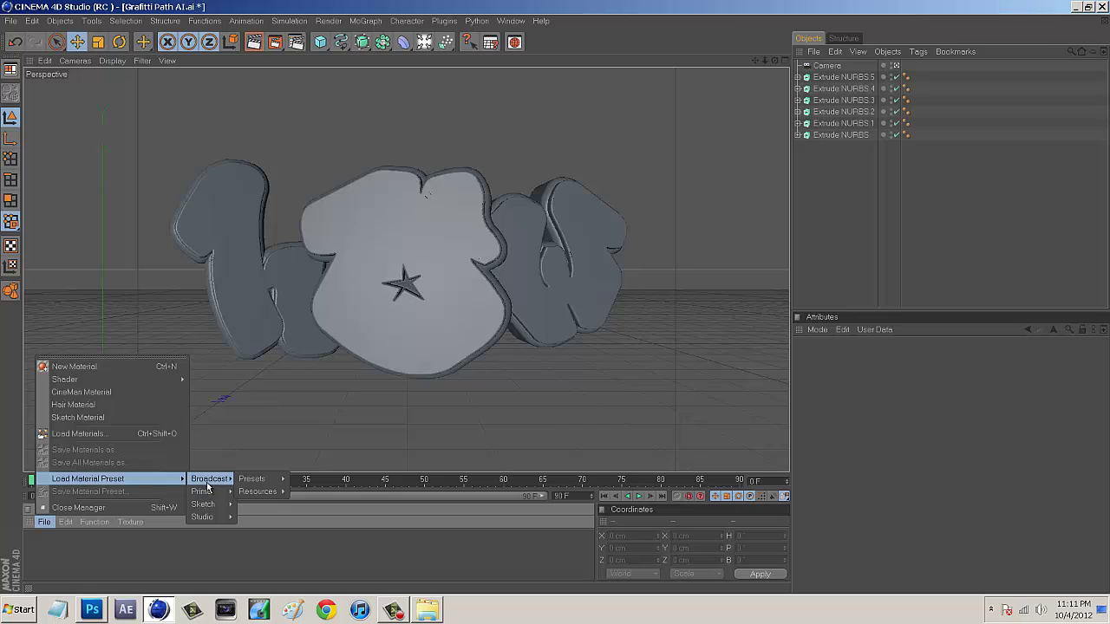
pyautogui.moveTo(276, 497)
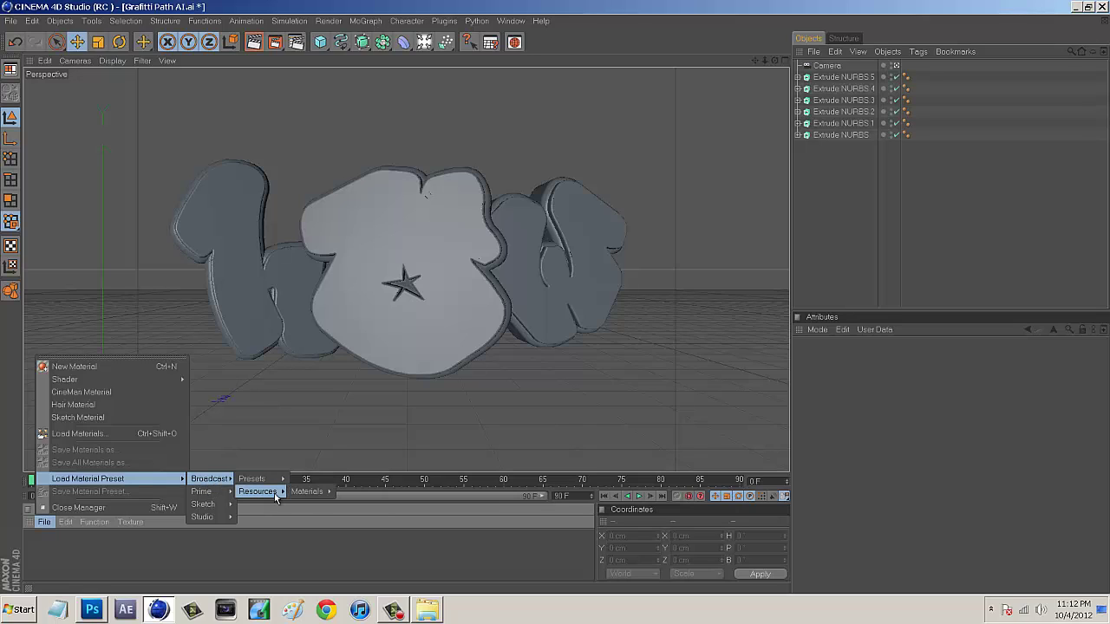
pyautogui.moveTo(364, 512)
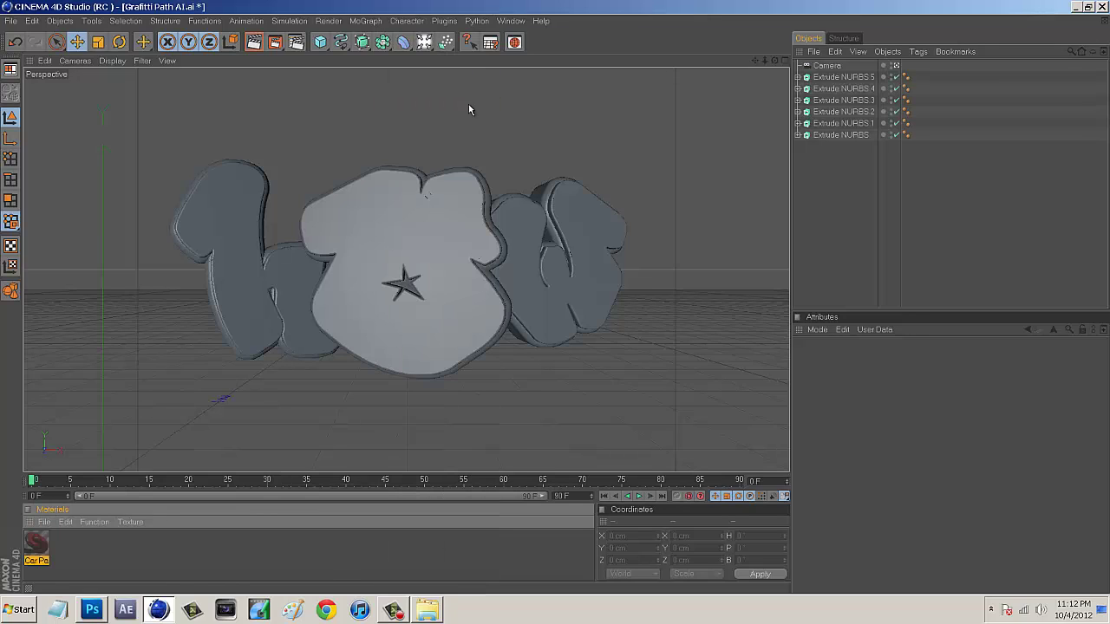
# Duplicate the Car Paint-Glossy Red material
pyautogui.click(468, 104)
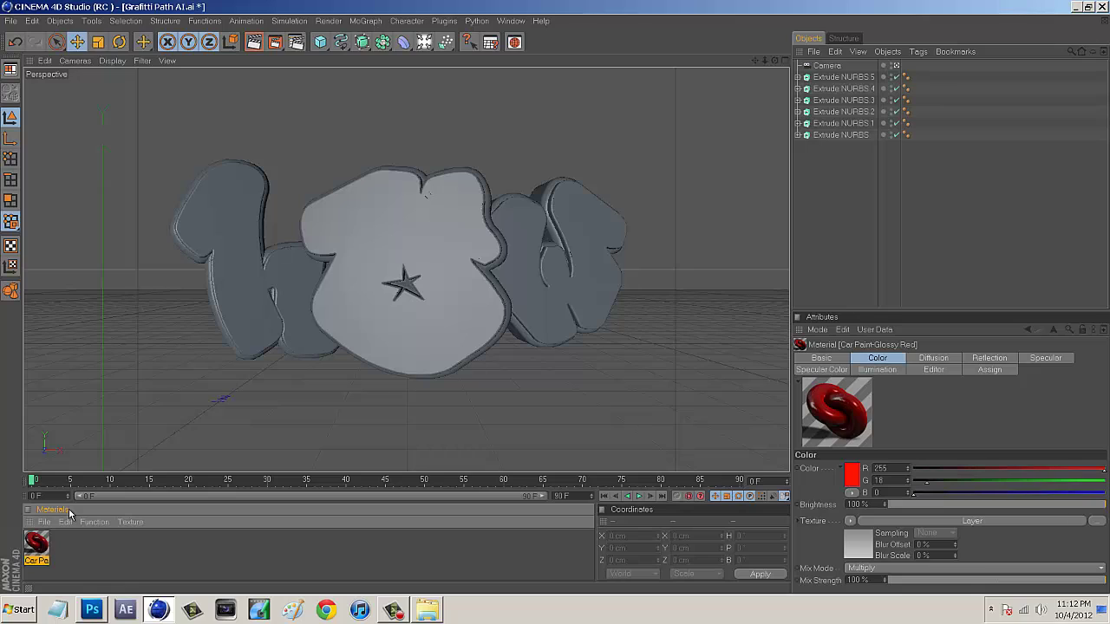
pyautogui.hotkey('ctrl', 'c')
pyautogui.hotkey('ctrl', 'v')
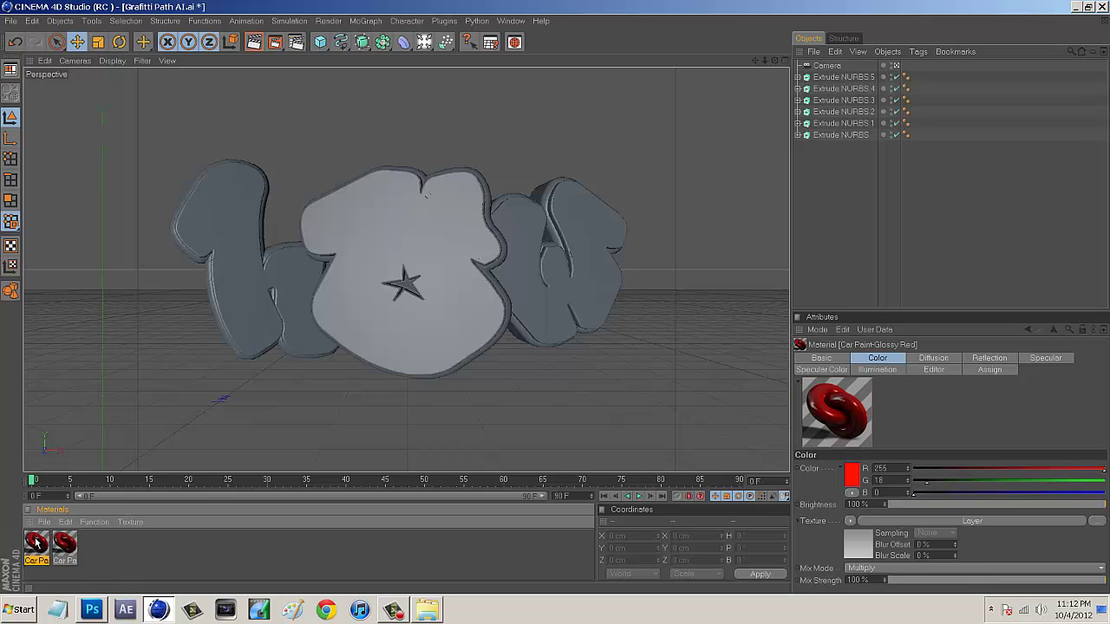
# Set the first Car Paint-Glossy Red material's colour to yellow with R 255, G 221, B 0
pyautogui.doubleClick(37, 544)
pyautogui.click(318, 124)
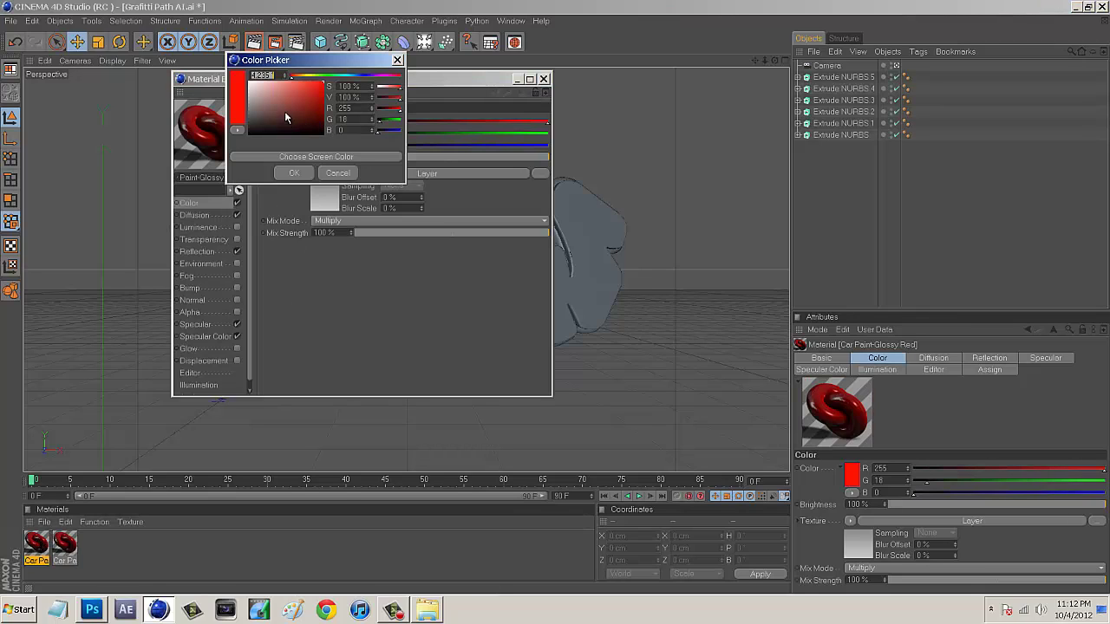
pyautogui.moveTo(313, 78); pyautogui.dragTo(306, 78)
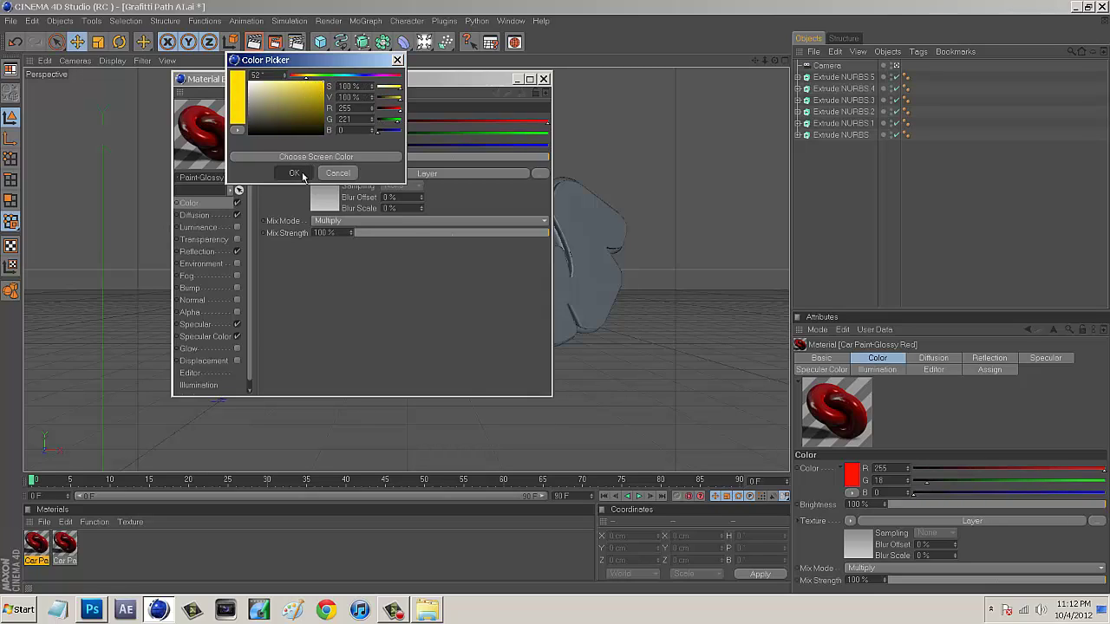
pyautogui.click(294, 172)
# Inspect the Noise texture in the yellow material's Diffusion channel and turn that channel off
pyautogui.click(223, 217)
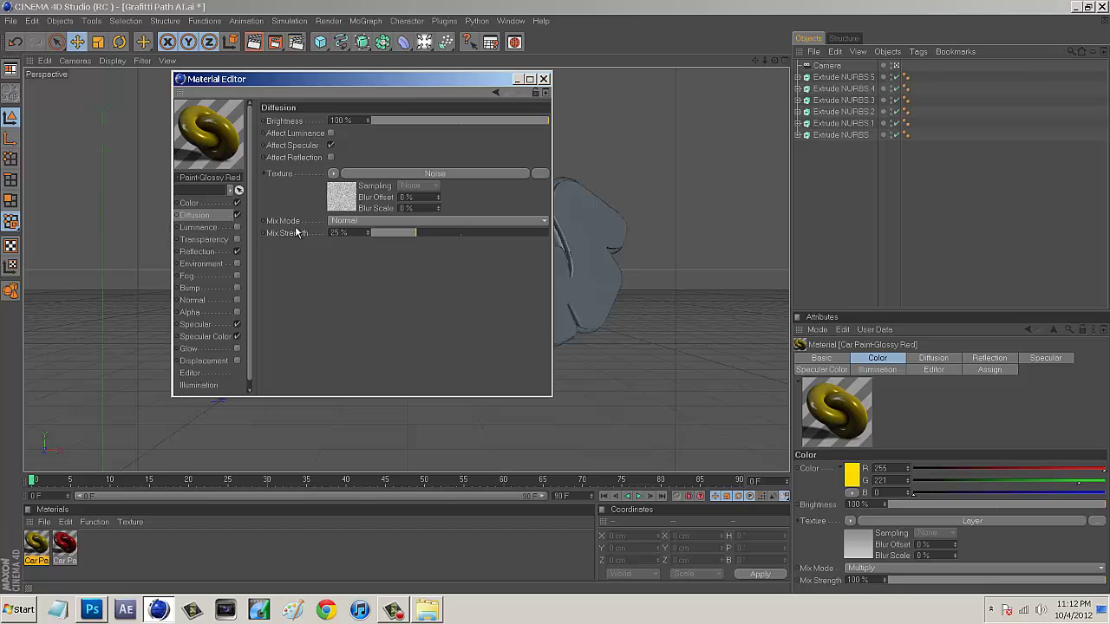
pyautogui.click(400, 176)
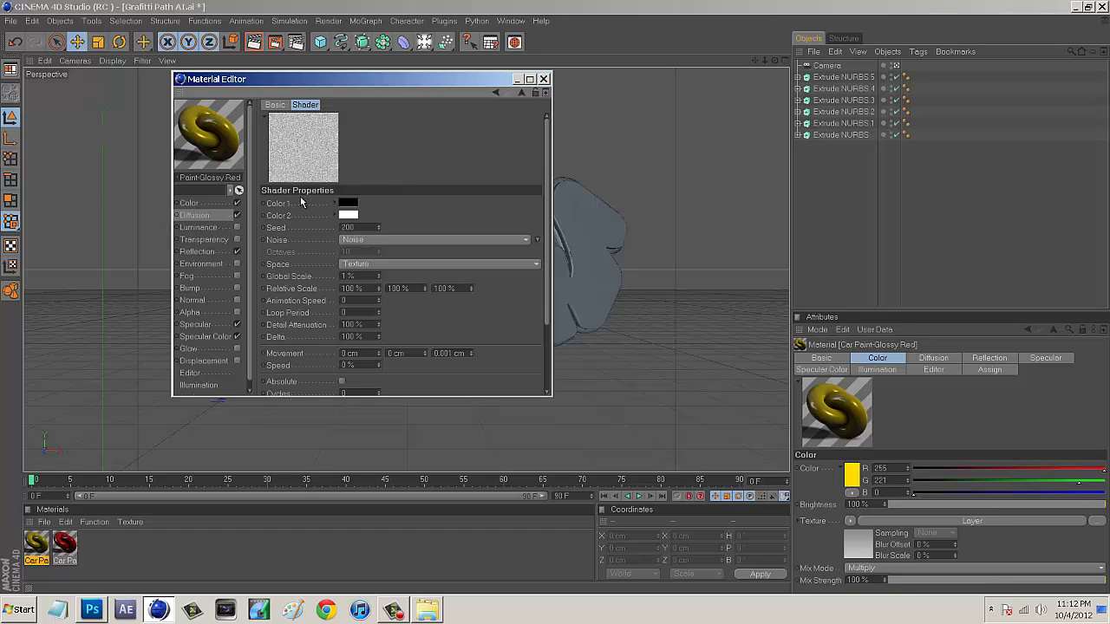
pyautogui.click(236, 216)
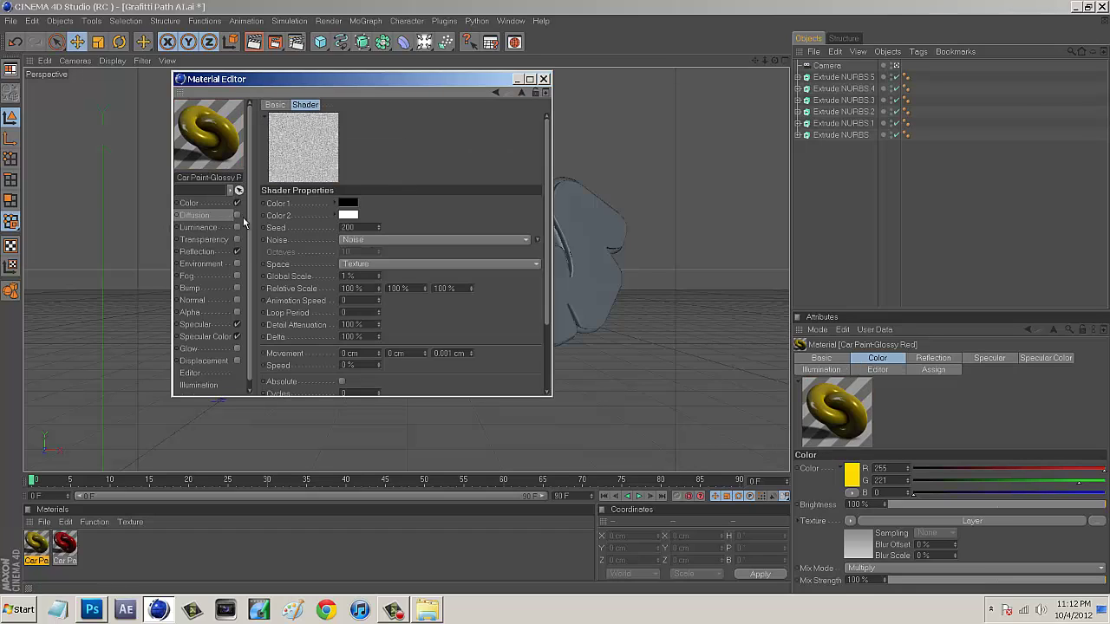
# Set the yellow material's Reflection colour to a saturated yellow with R 255, G 229, B 0
pyautogui.click(207, 251)
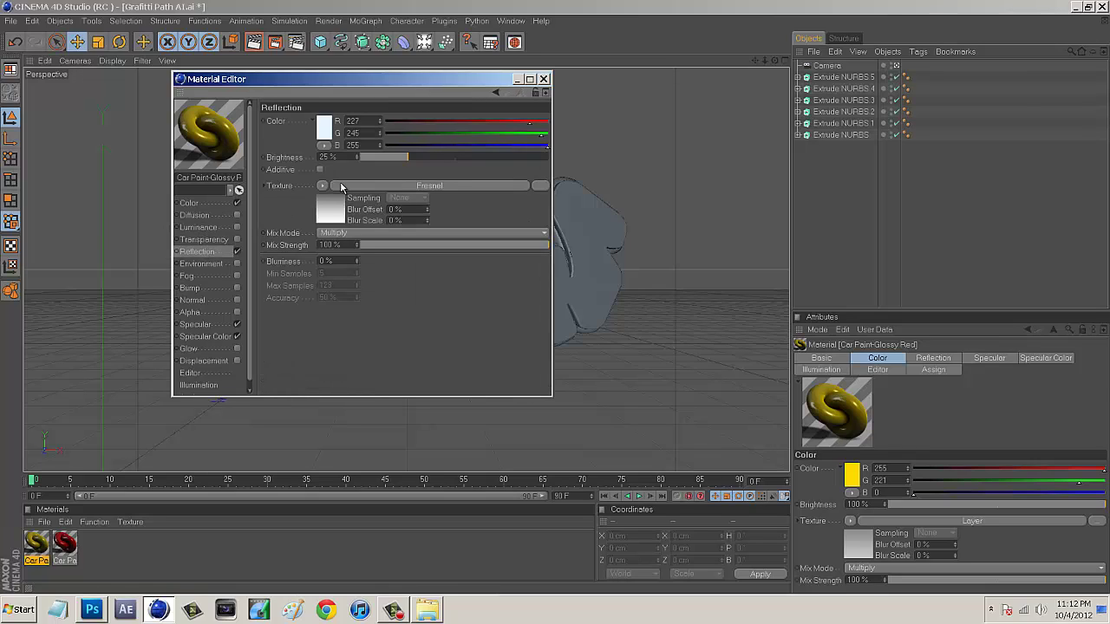
pyautogui.click(327, 130)
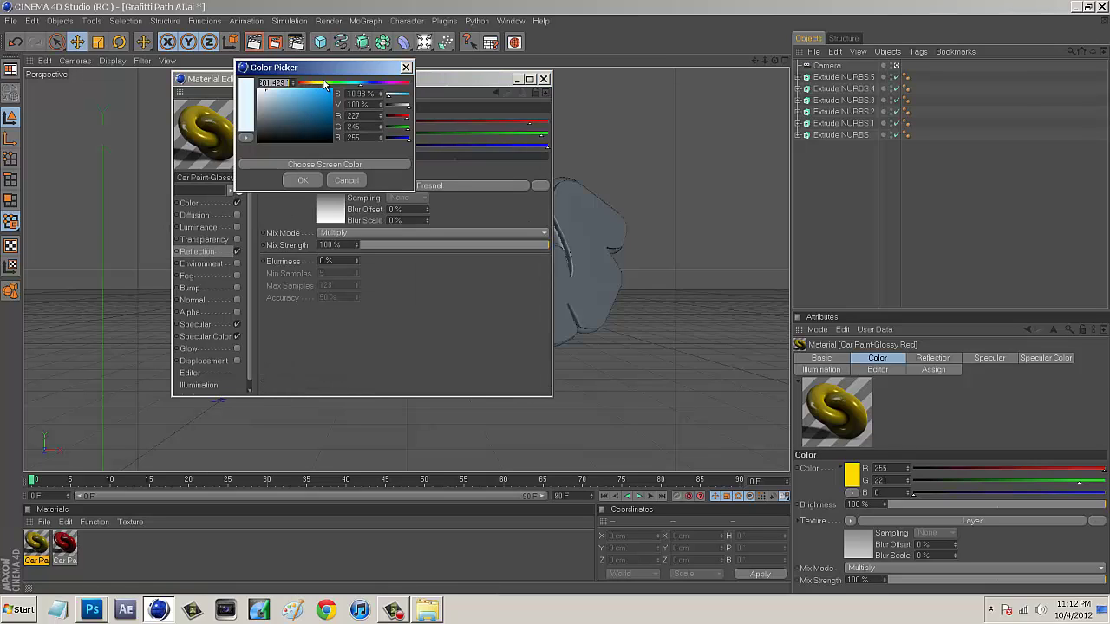
pyautogui.moveTo(337, 85); pyautogui.dragTo(316, 92)
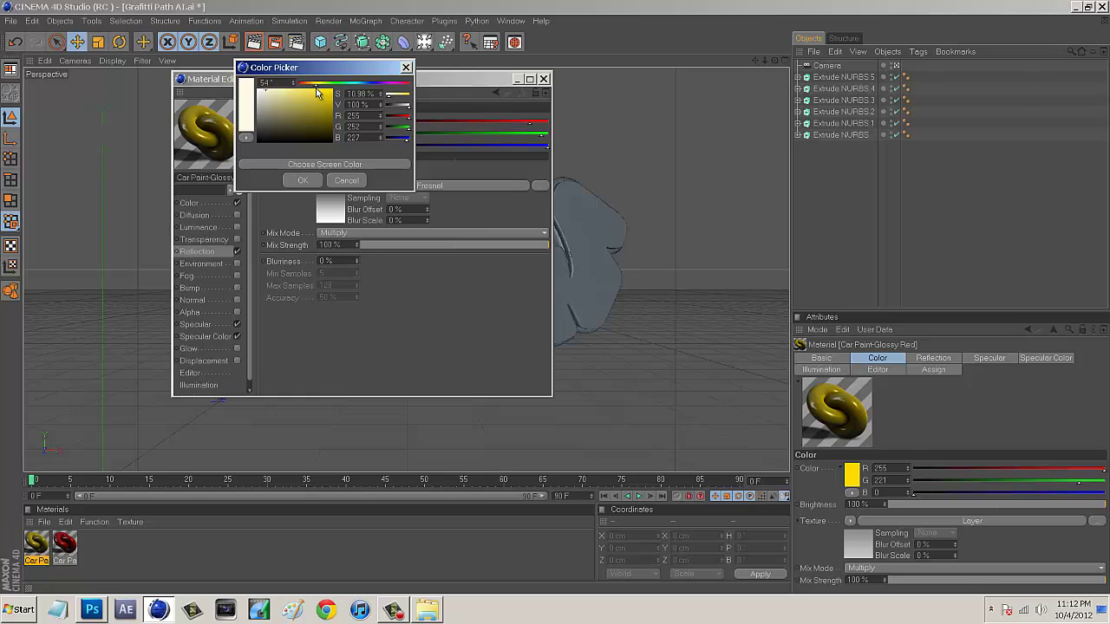
pyautogui.click(331, 90)
pyautogui.click(300, 181)
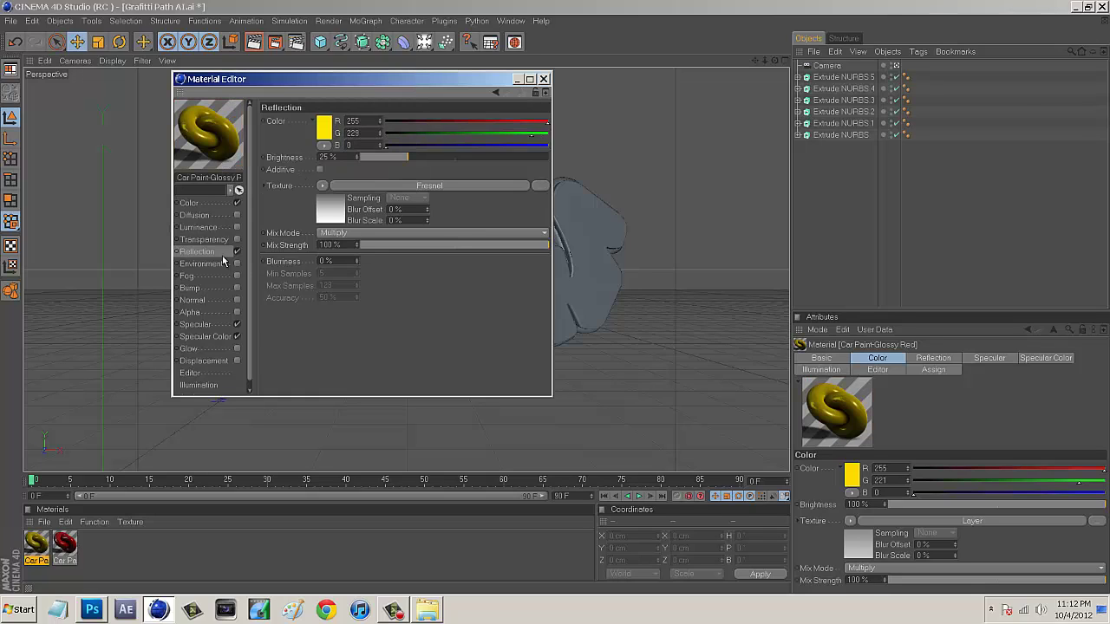
# Turn off the yellow material's Specular channel and close the material editor
pyautogui.click(210, 328)
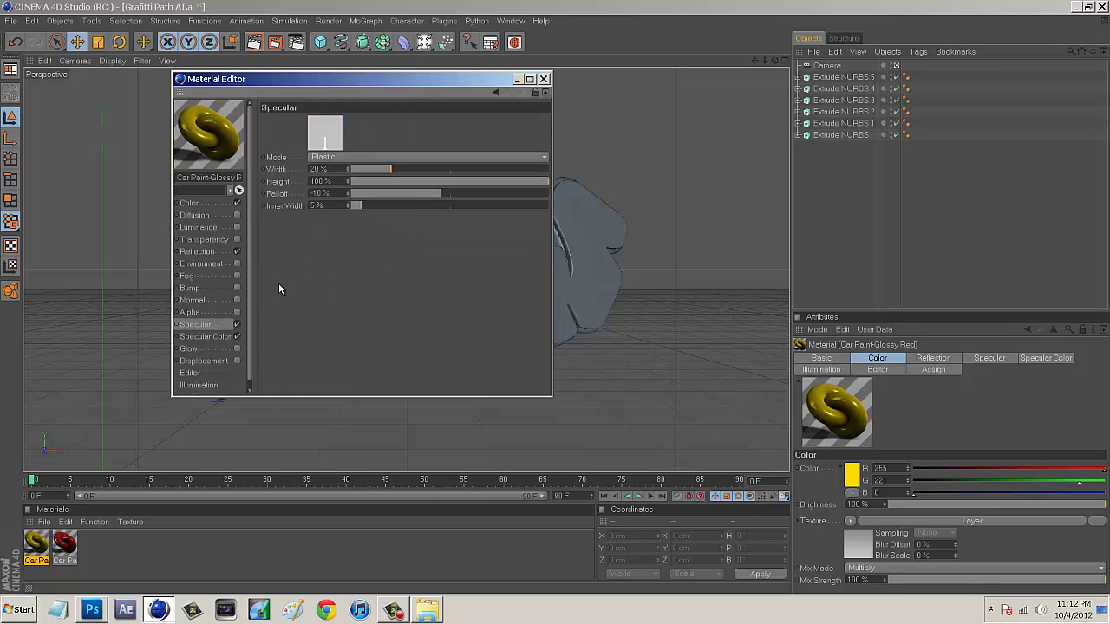
pyautogui.click(239, 326)
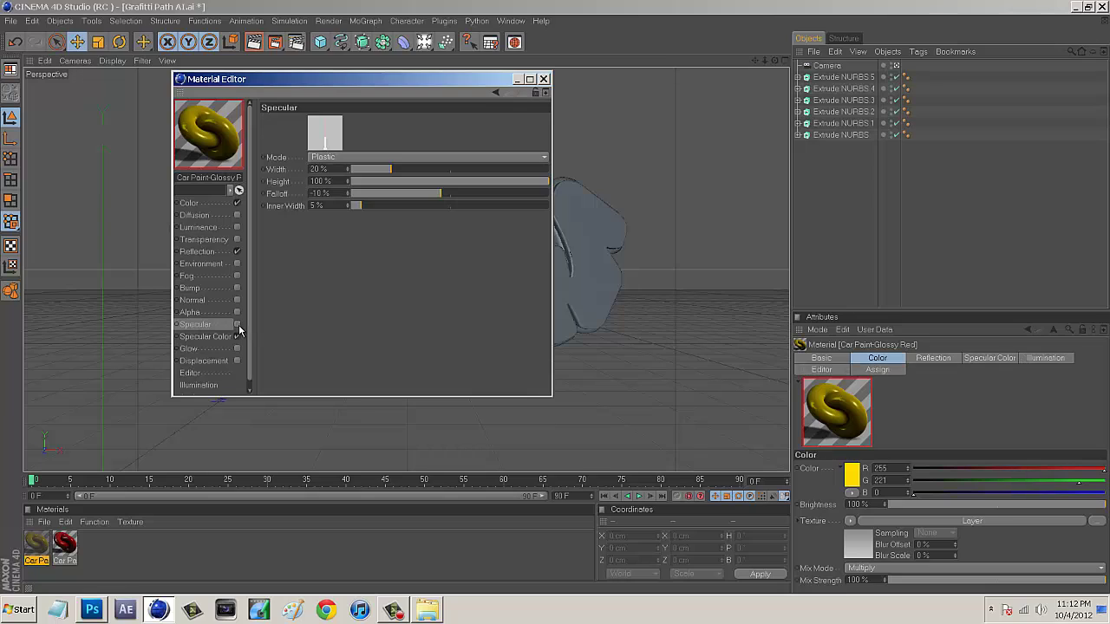
pyautogui.click(543, 79)
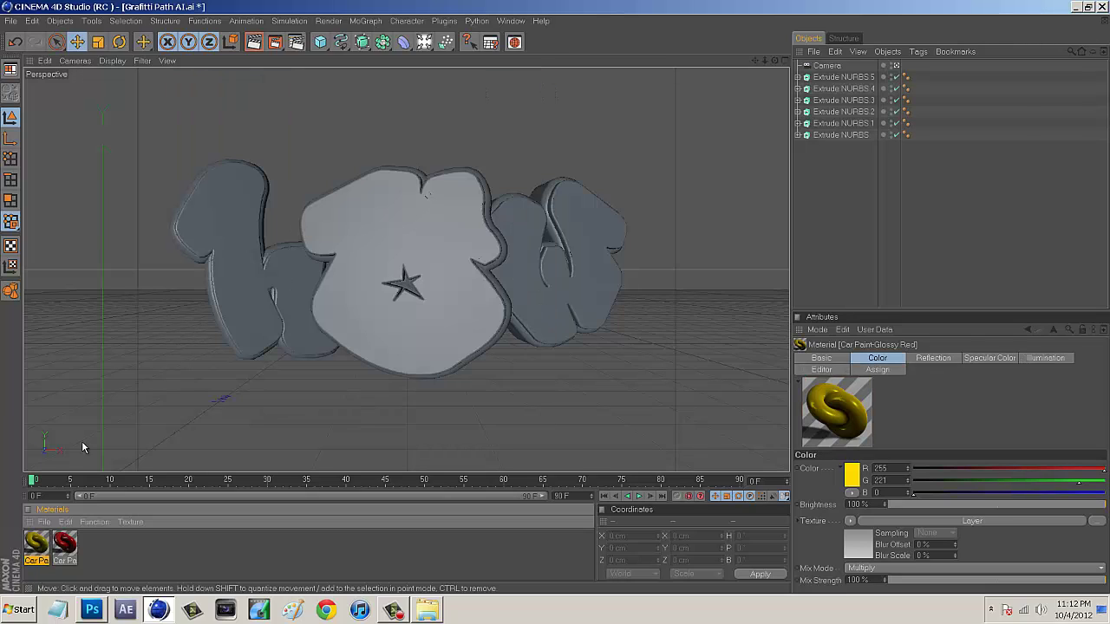
# Apply the red car paint material to the back layers Extrude NURBS, Extrude NURBS.1 and Extrude NURBS.2
pyautogui.click(71, 543)
pyautogui.click(81, 544)
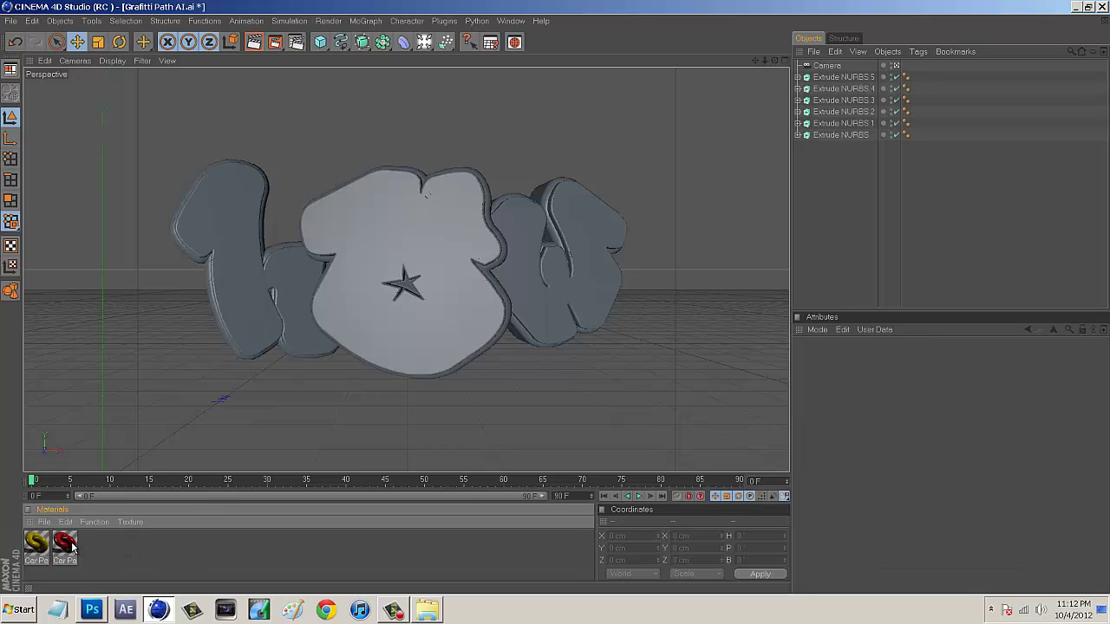
pyautogui.moveTo(73, 546); pyautogui.dragTo(866, 140)
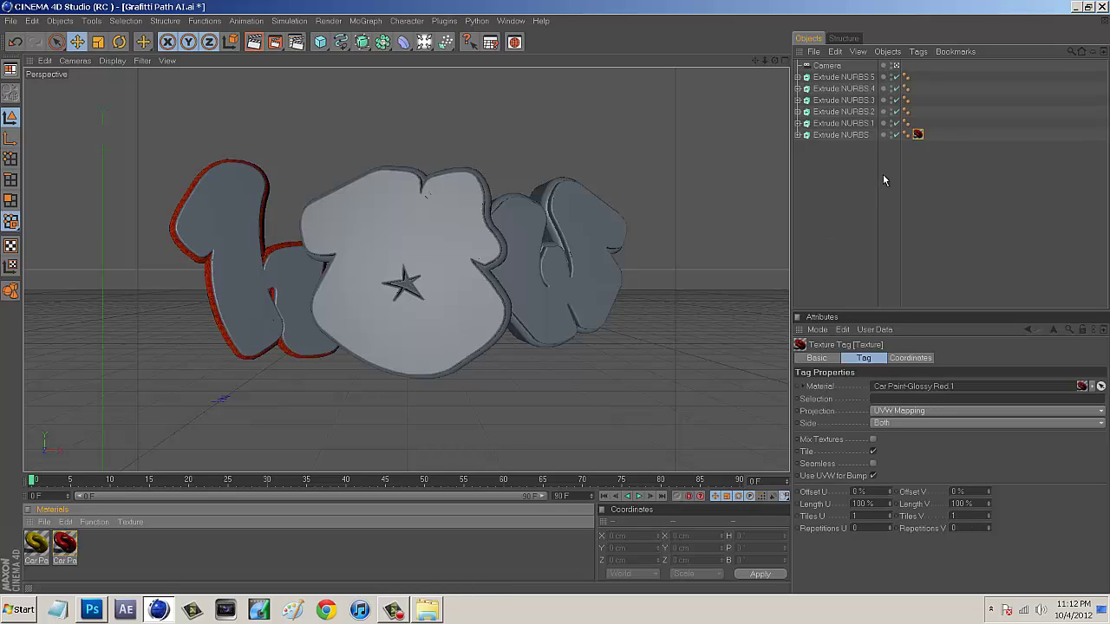
pyautogui.keyDown('ctrl'); pyautogui.moveTo(918, 135); pyautogui.dragTo(919, 112); pyautogui.keyUp('ctrl')
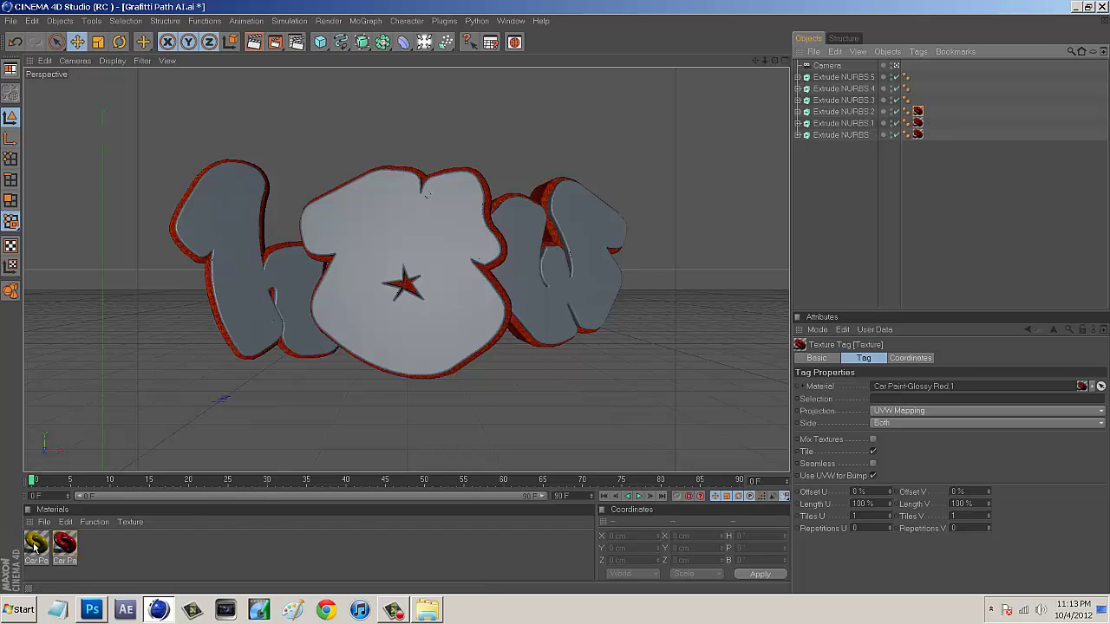
# Apply the yellow material to the front layers Extrude NURBS.3, Extrude NURBS.4 and Extrude NURBS.5, and deselect everything
pyautogui.moveTo(36, 545); pyautogui.dragTo(846, 104)
pyautogui.keyDown('ctrl'); pyautogui.moveTo(917, 100); pyautogui.dragTo(918, 77); pyautogui.keyUp('ctrl')
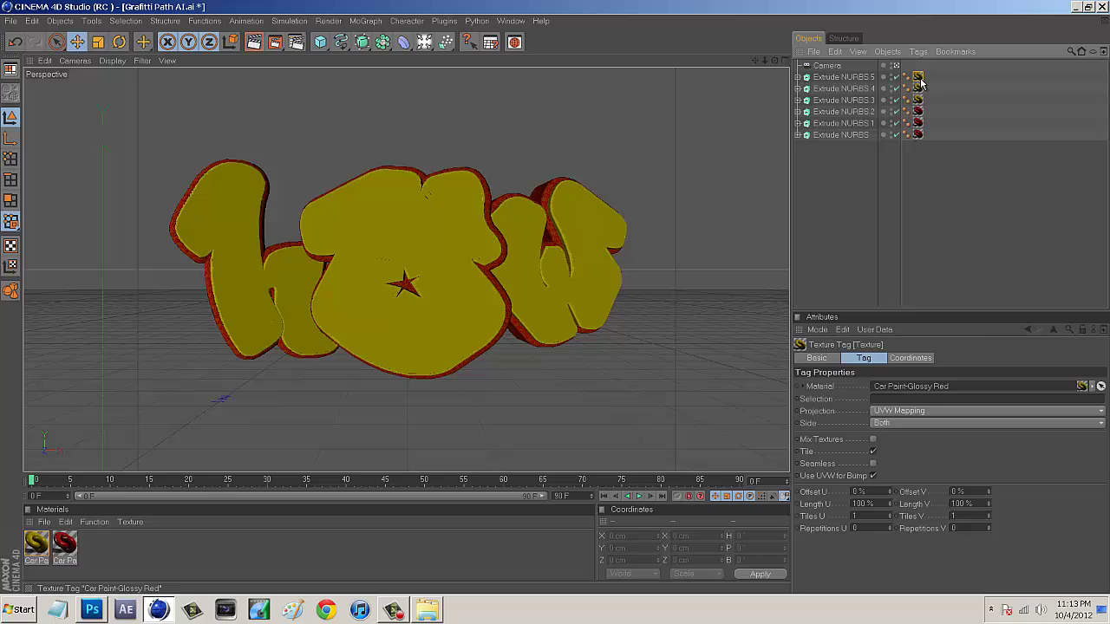
pyautogui.click(945, 213)
# Render a preview of the coloured lettering in the perspective view
pyautogui.scroll(-4, 491, 328)
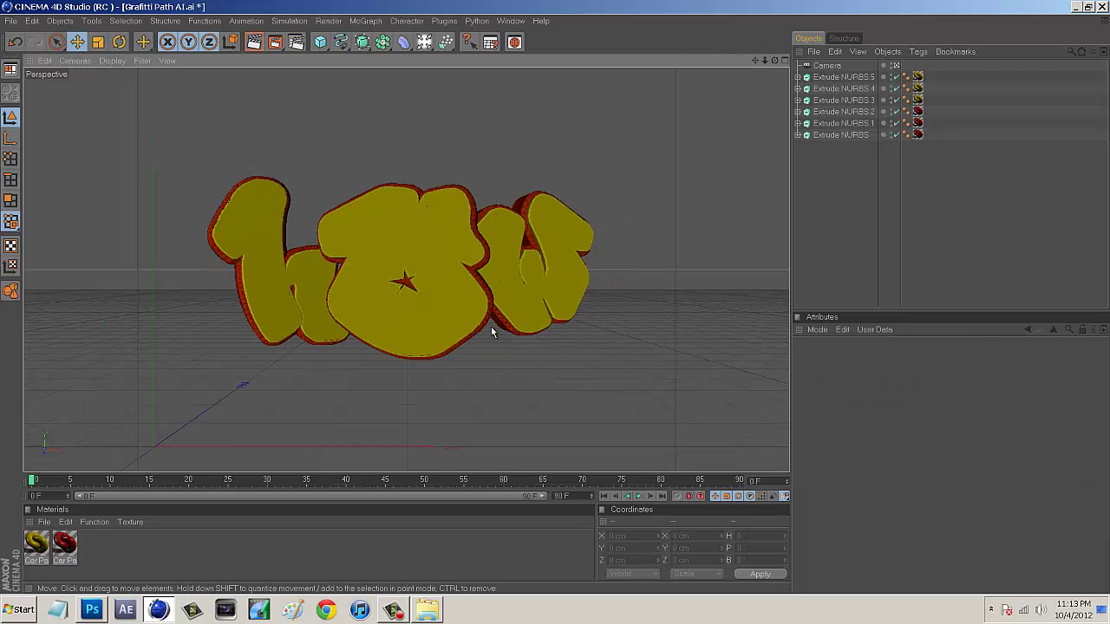
pyautogui.scroll(3, 505, 334)
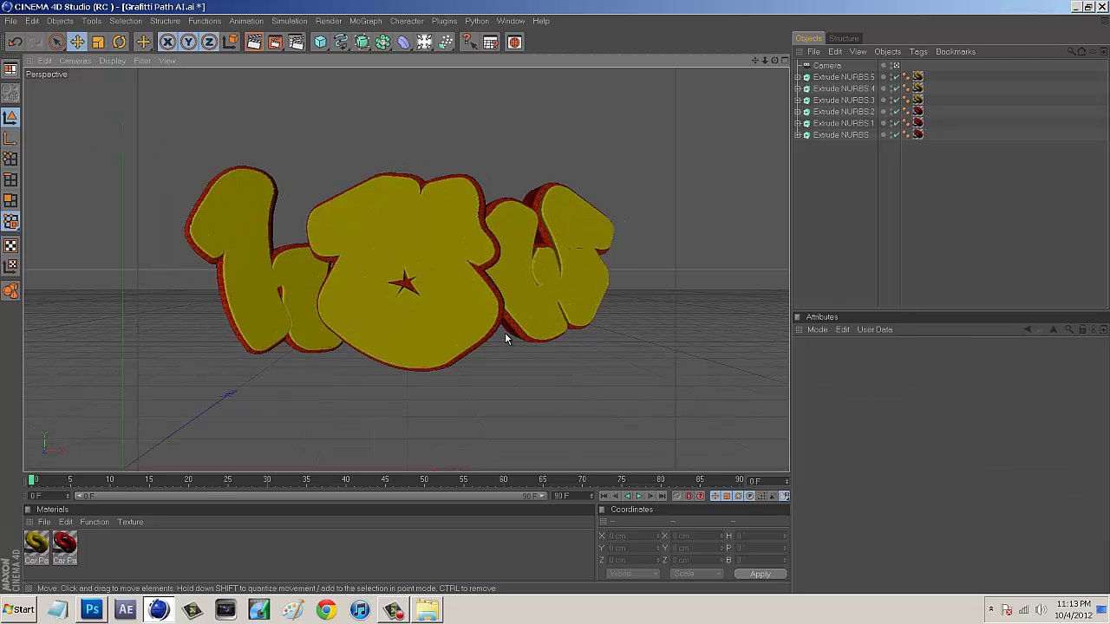
pyautogui.click(254, 42)
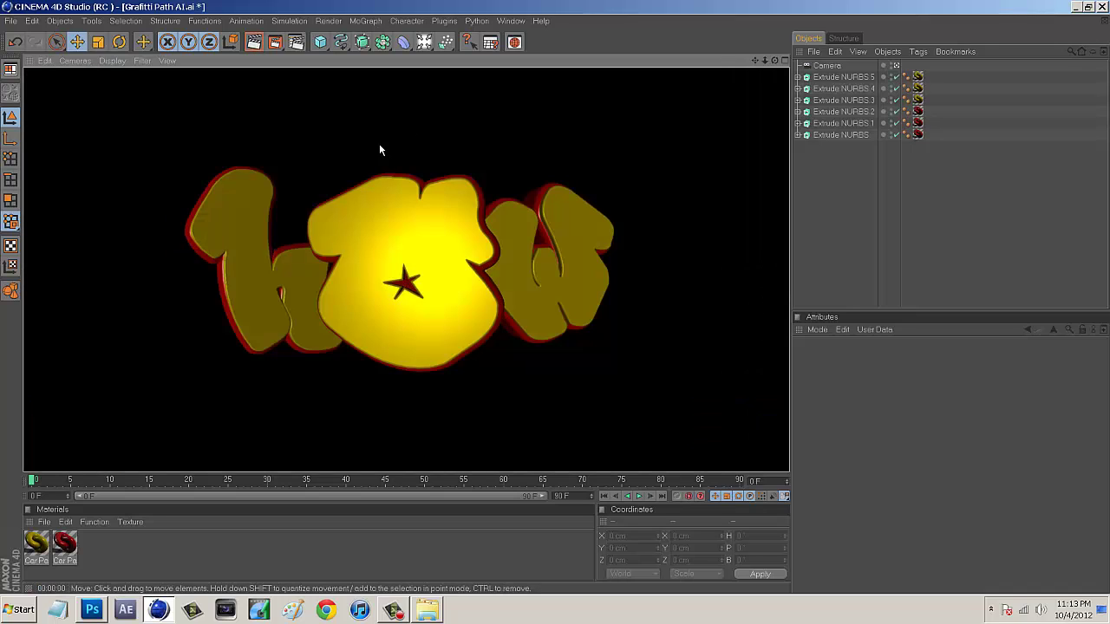
pyautogui.click(683, 159)
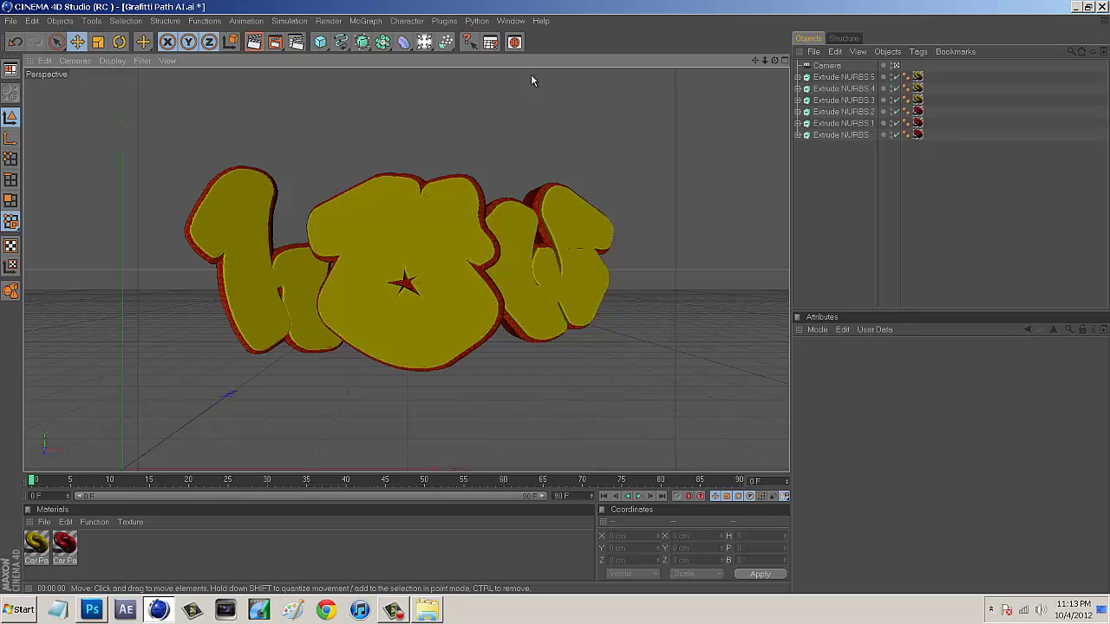
pyautogui.click(514, 42)
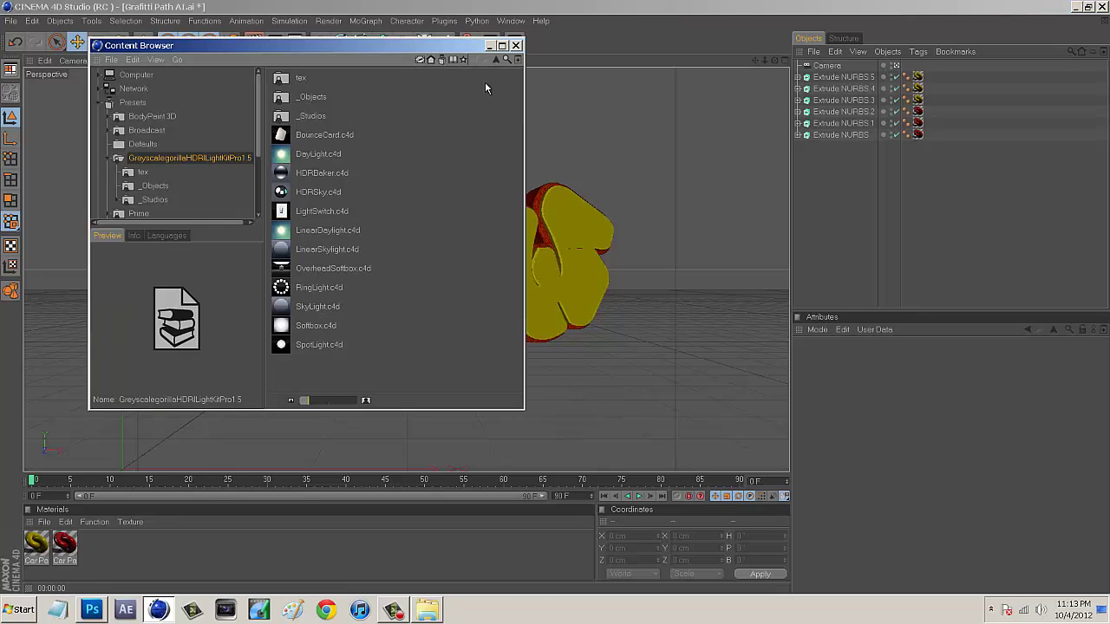
pyautogui.click(143, 172)
pyautogui.click(147, 186)
pyautogui.click(149, 200)
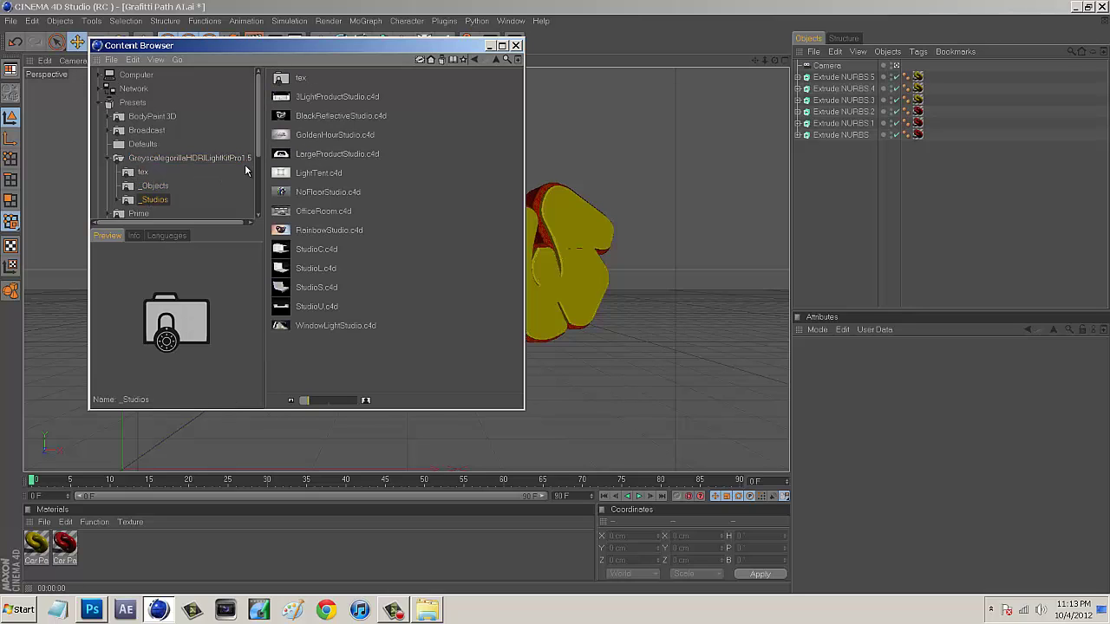
pyautogui.doubleClick(322, 230)
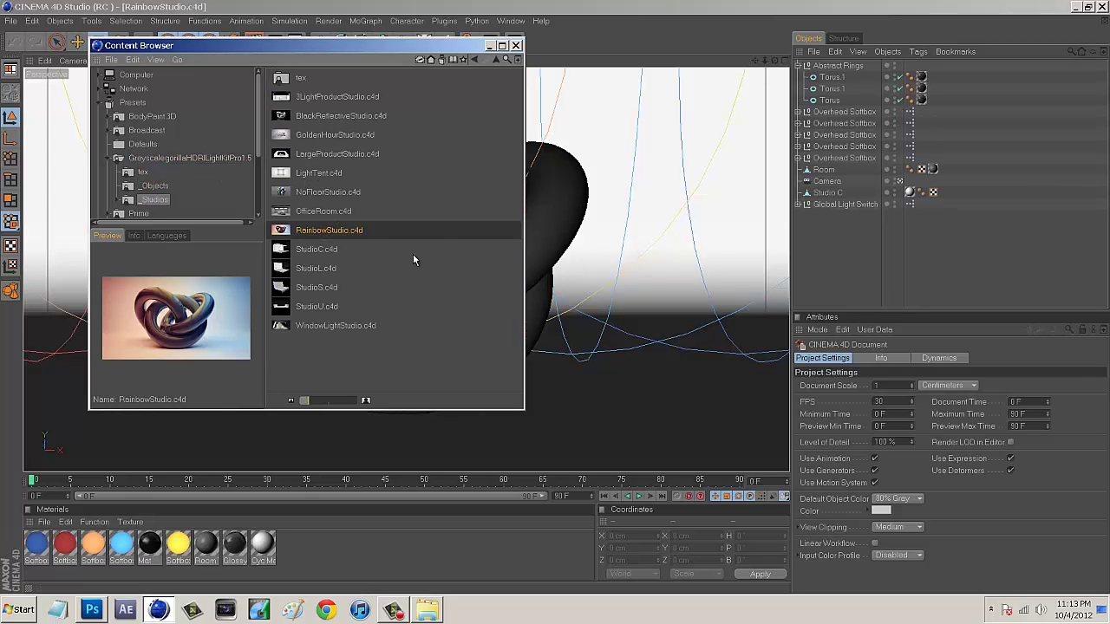
pyautogui.click(516, 45)
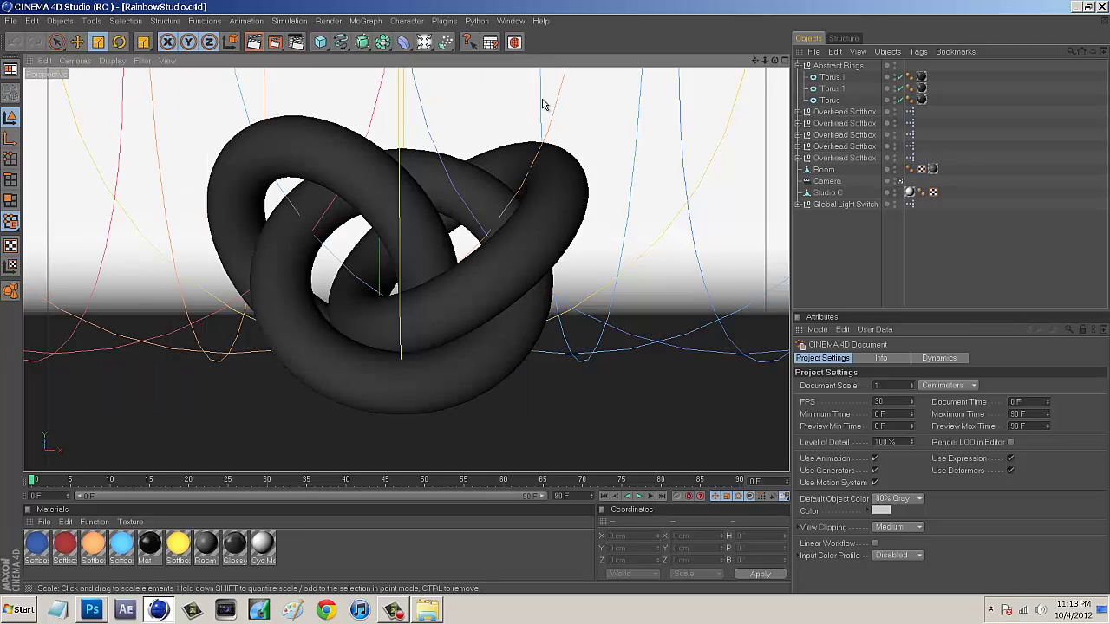
pyautogui.click(838, 66)
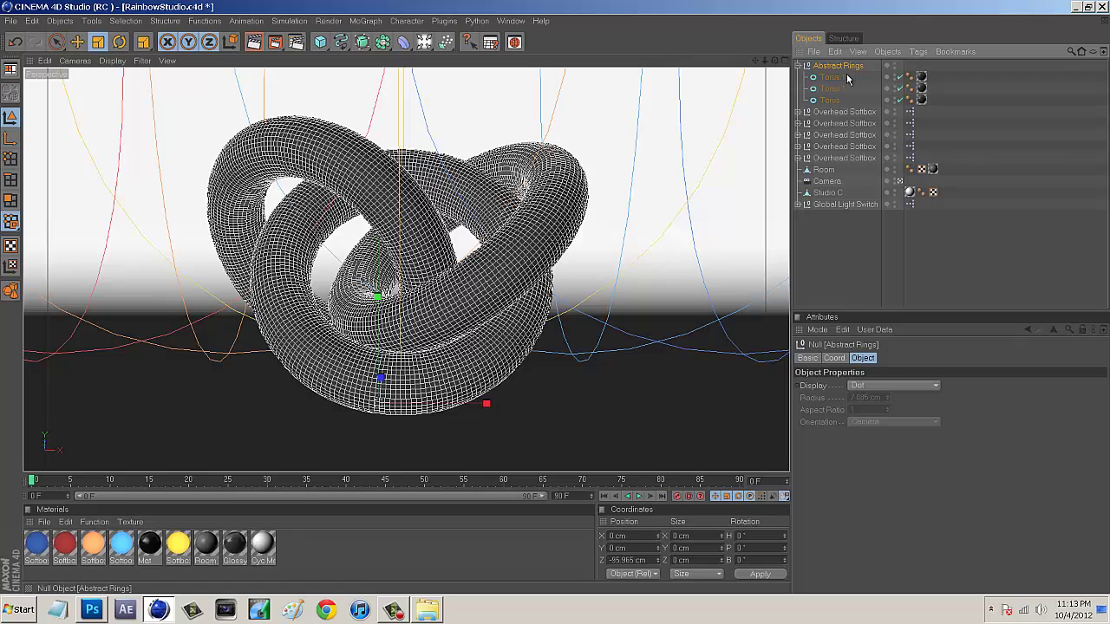
pyautogui.press('Delete')
pyautogui.scroll(5, 495, 307)
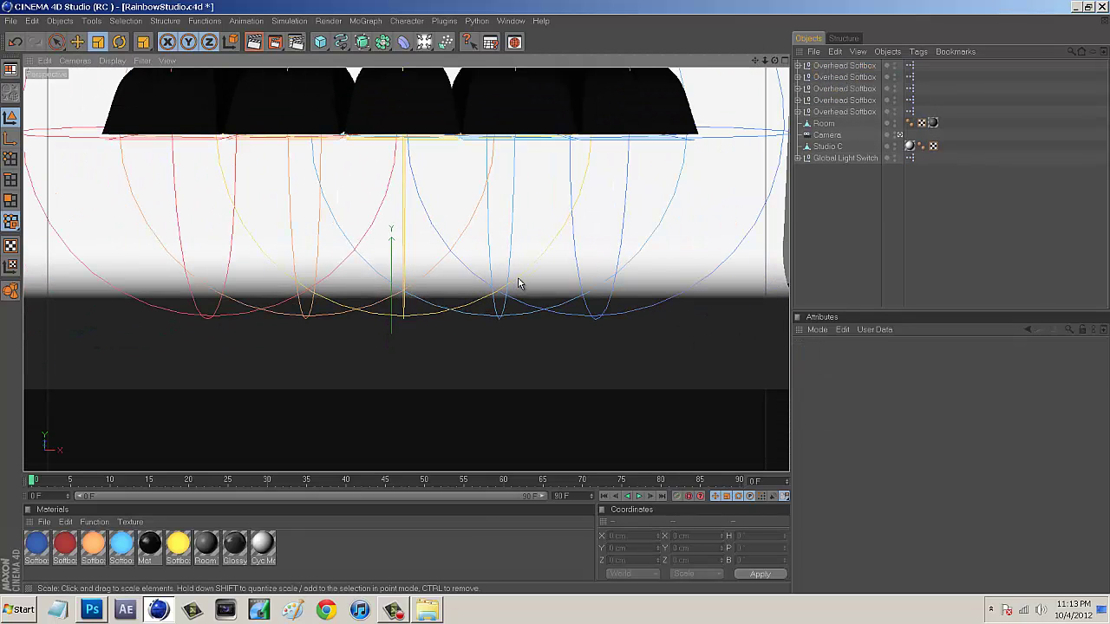
pyautogui.click(1103, 6)
pyautogui.click(565, 350)
pyautogui.click(630, 350)
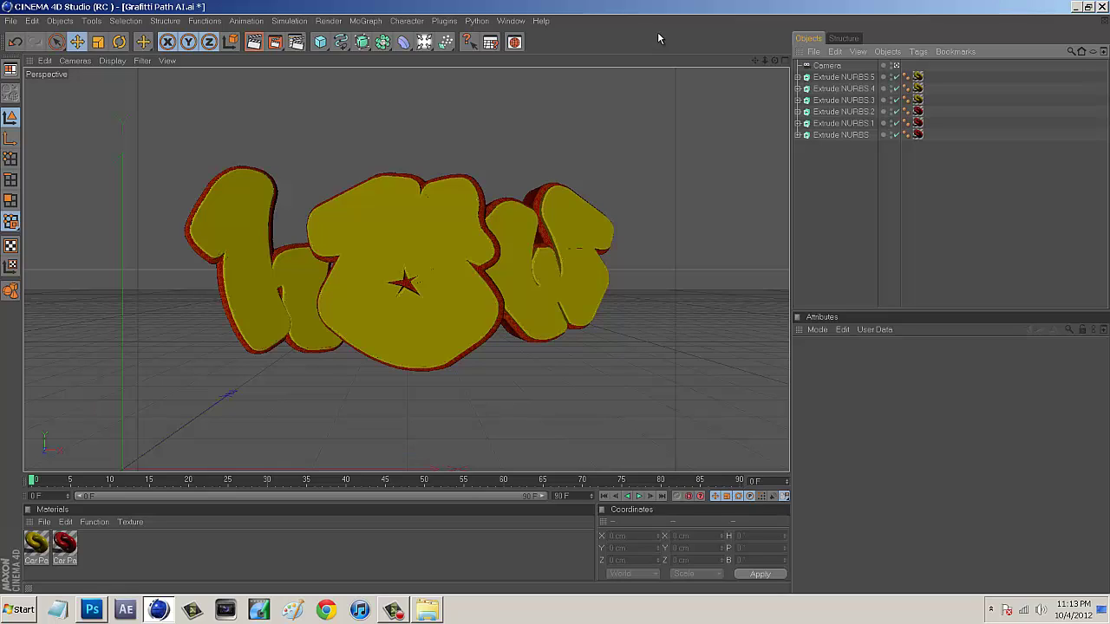
# Copy all six Extrude NURBS layers and open the RainbowStudio.c4d scene from the GreyscalegorillaHDRILightKitPro1.5 _Studios folder
pyautogui.moveTo(854, 199); pyautogui.dragTo(838, 78)
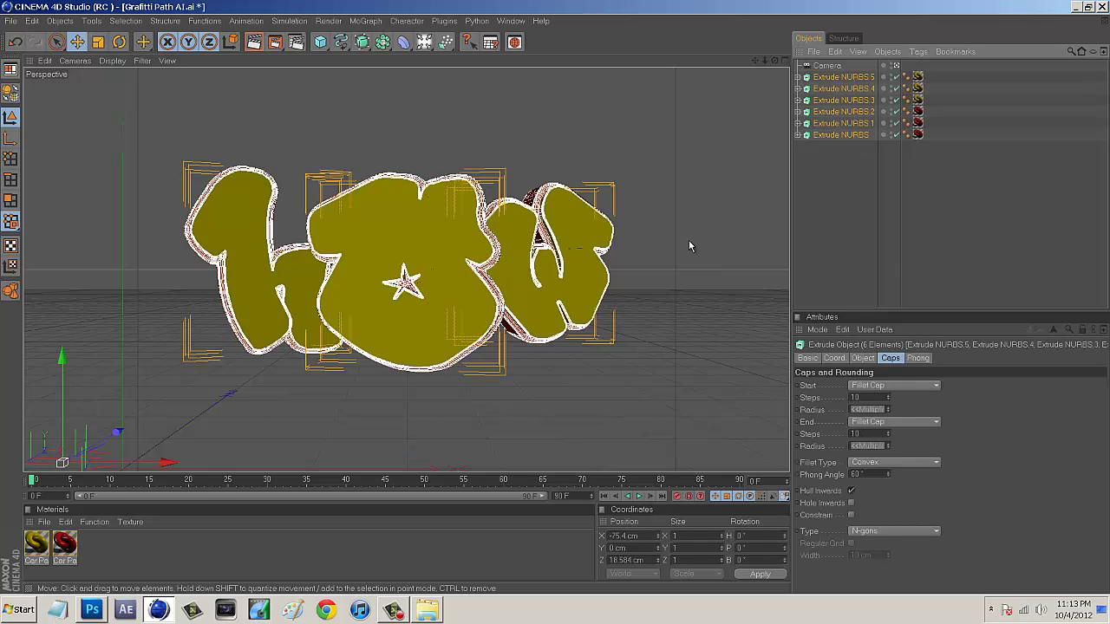
pyautogui.click(515, 43)
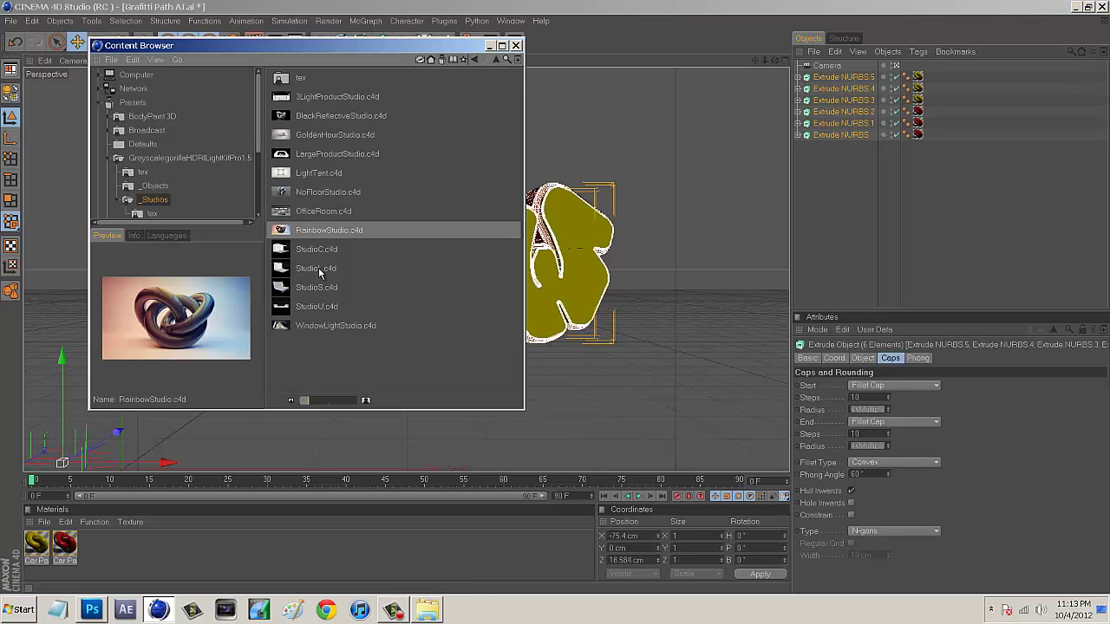
pyautogui.doubleClick(326, 229)
pyautogui.click(516, 45)
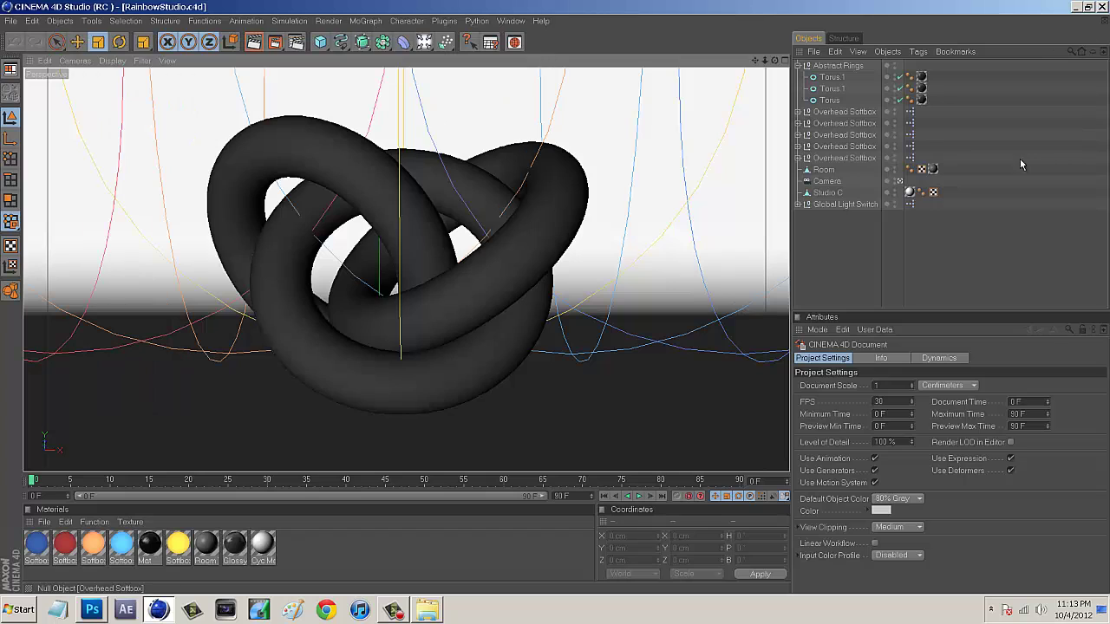
# Delete the Abstract Rings group from the studio scene and paste the six copied letter layers in its place
pyautogui.click(819, 70)
pyautogui.press('Delete')
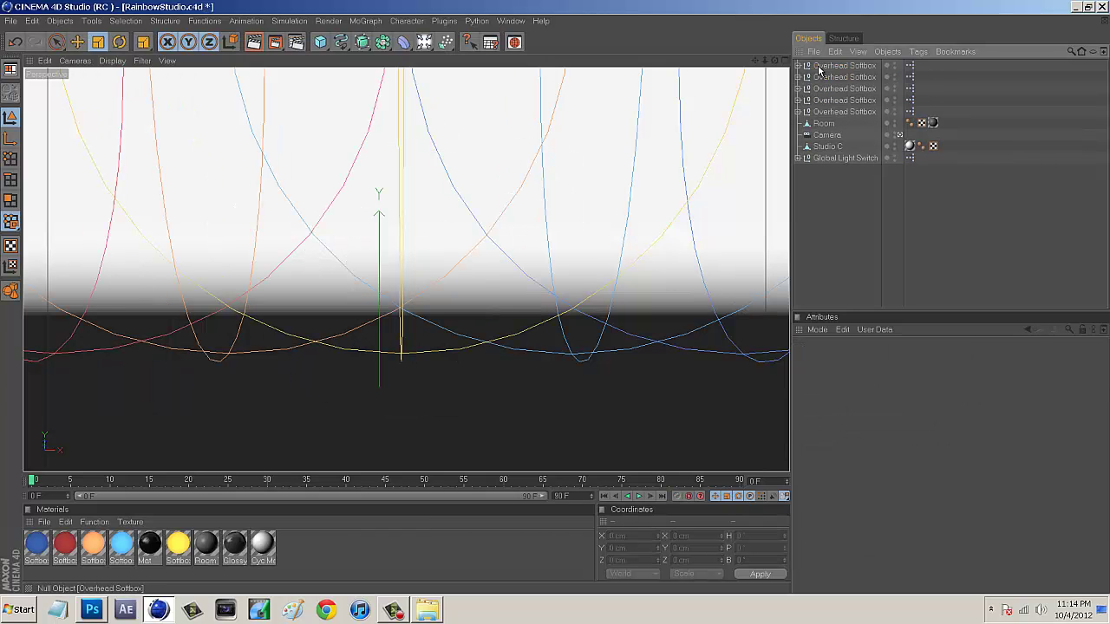
pyautogui.hotkey('ctrl', 'v')
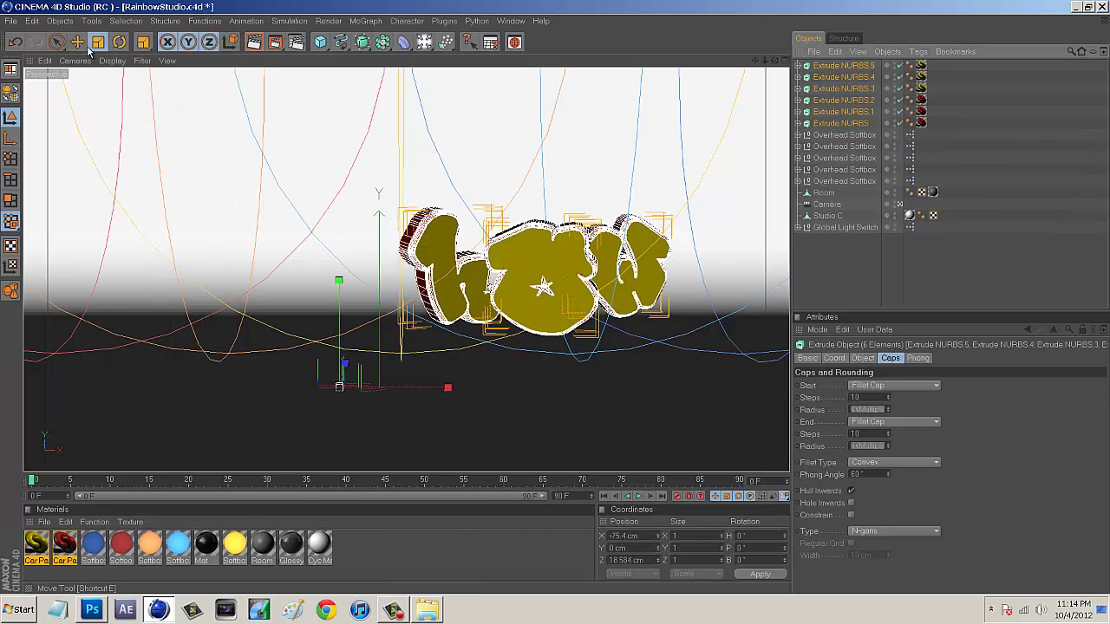
# Move the pasted lettering upward and horizontally toward the middle of the view so it stands above the studio floor, and deselect it
pyautogui.press('e')
pyautogui.moveTo(339, 282); pyautogui.dragTo(339, 205)
pyautogui.moveTo(441, 309); pyautogui.dragTo(366, 310)
pyautogui.moveTo(553, 303); pyautogui.dragTo(555, 302)
pyautogui.click(945, 277)
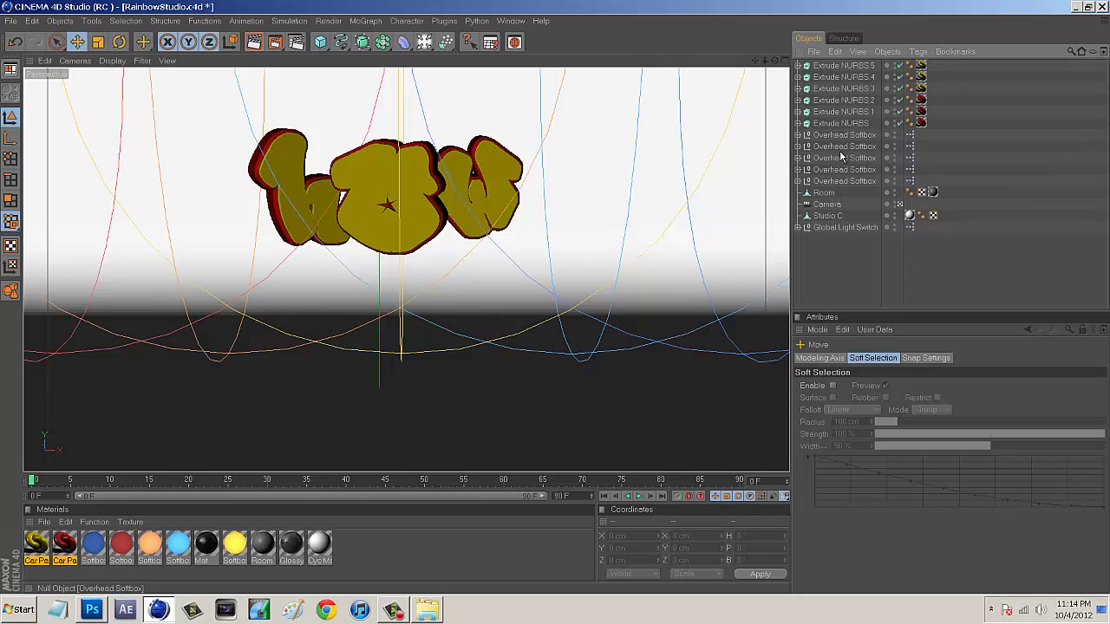
# Turn off renderer visibility for the Studio C and Room objects so only the lit lettering renders
pyautogui.click(833, 215)
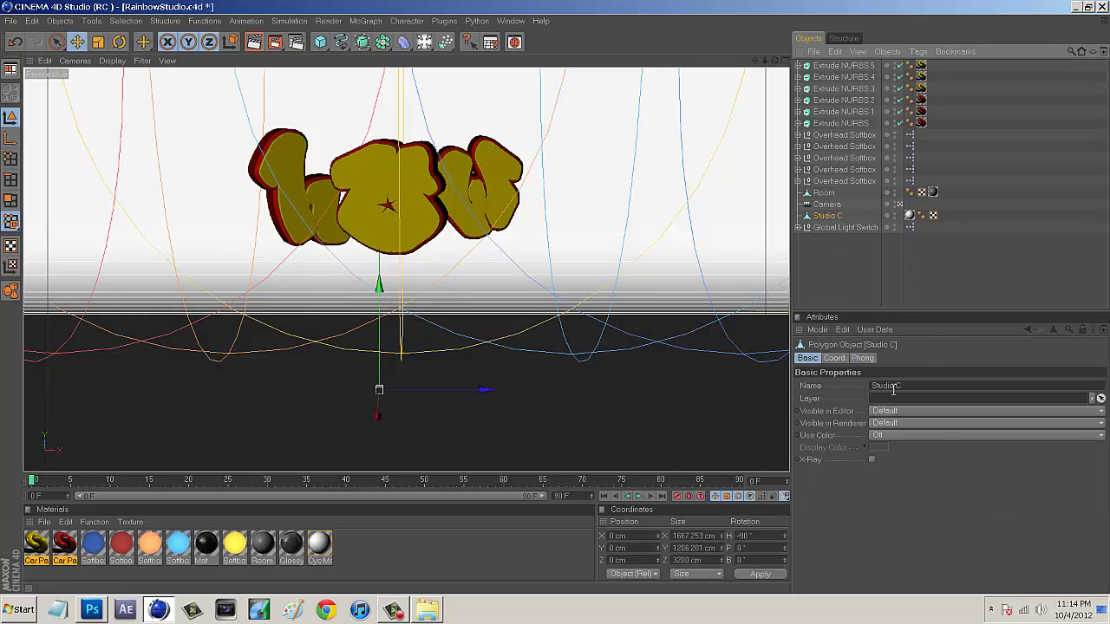
pyautogui.click(876, 423)
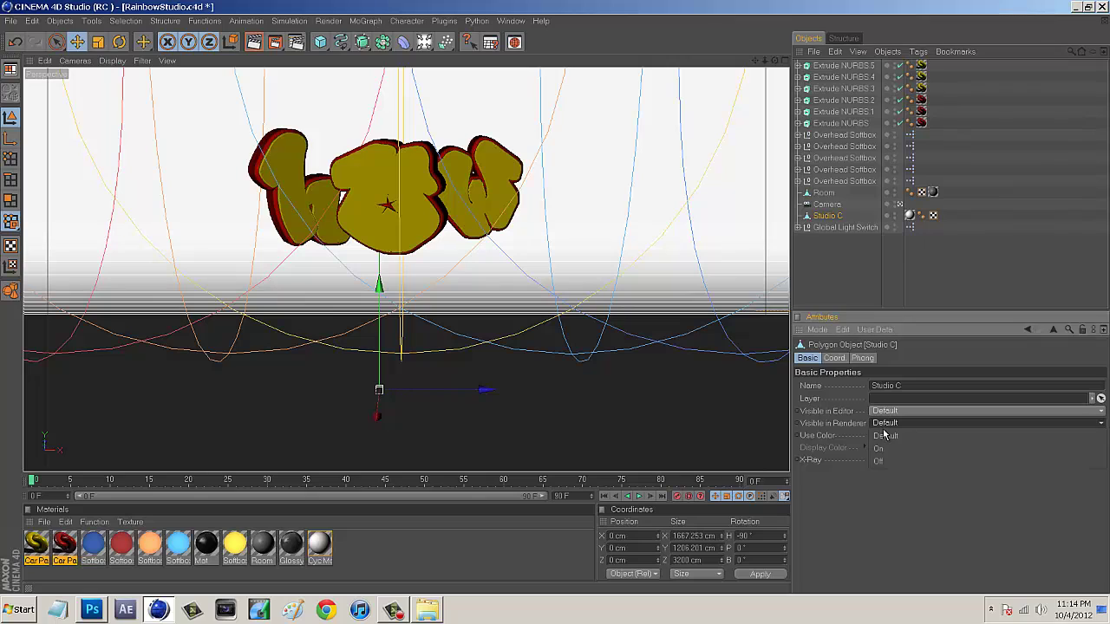
pyautogui.click(893, 458)
pyautogui.click(824, 192)
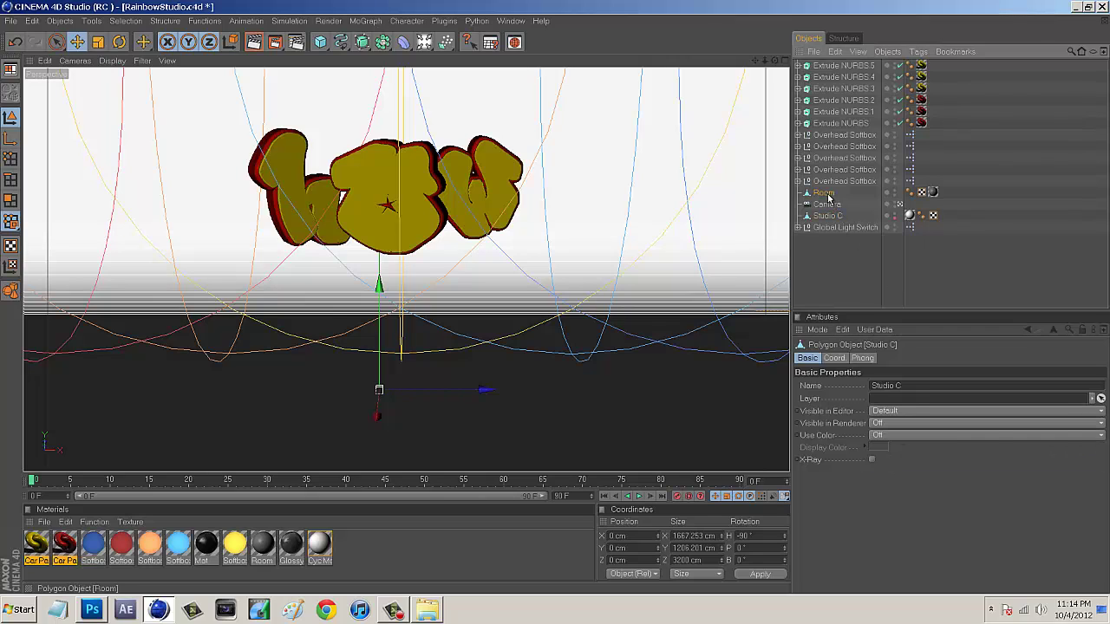
pyautogui.click(877, 424)
pyautogui.click(888, 464)
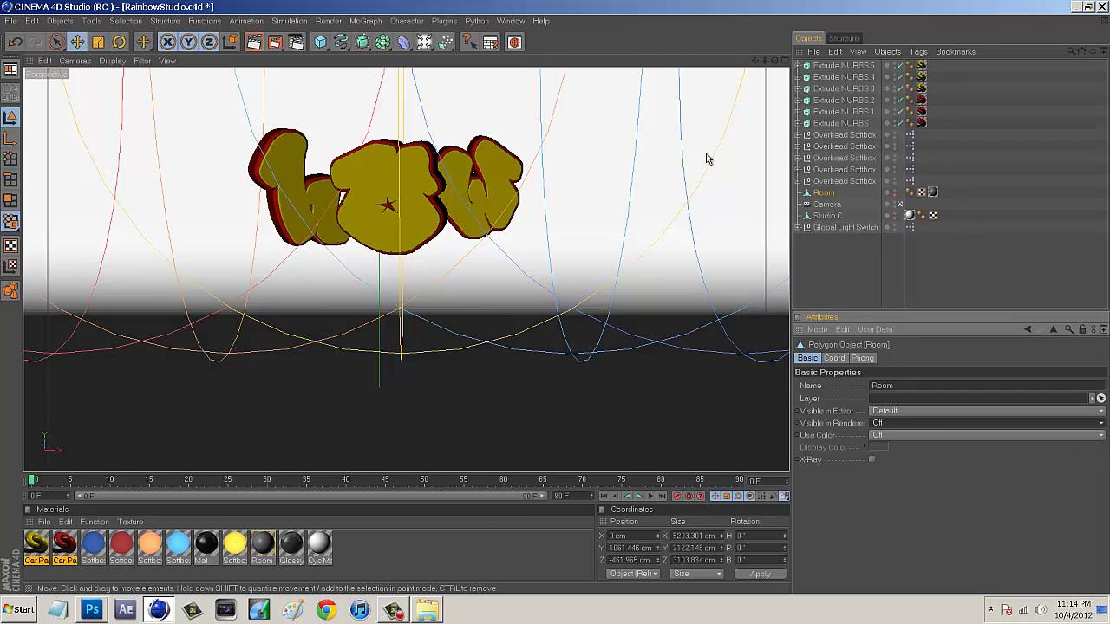
# Frame the "how" lettering through the scene camera so it fills most of the render frame and sits centred
pyautogui.scroll(2, 533, 204)
pyautogui.scroll(3, 528, 192)
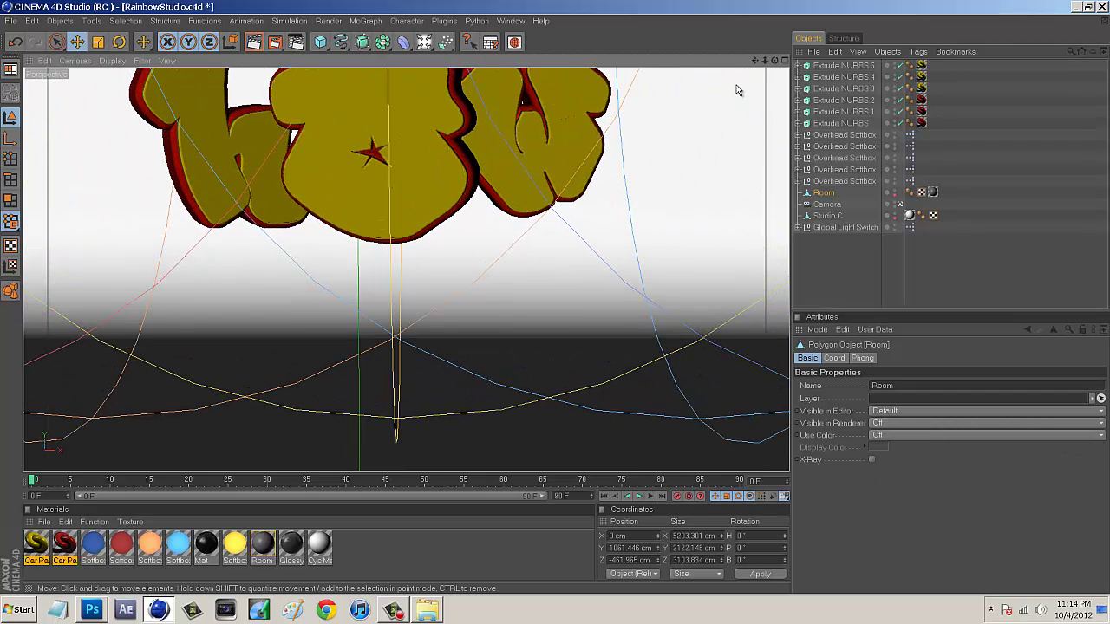
pyautogui.moveTo(754, 60); pyautogui.dragTo(557, 319)
pyautogui.scroll(-4, 557, 325)
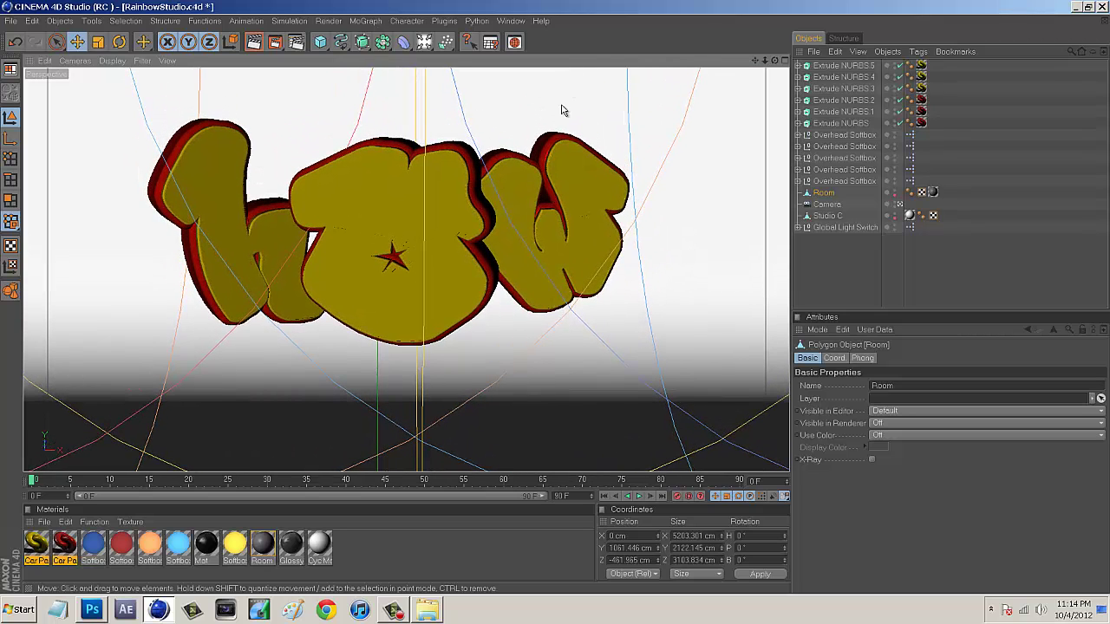
pyautogui.scroll(2, 584, 156)
pyautogui.moveTo(755, 60); pyautogui.dragTo(556, 296)
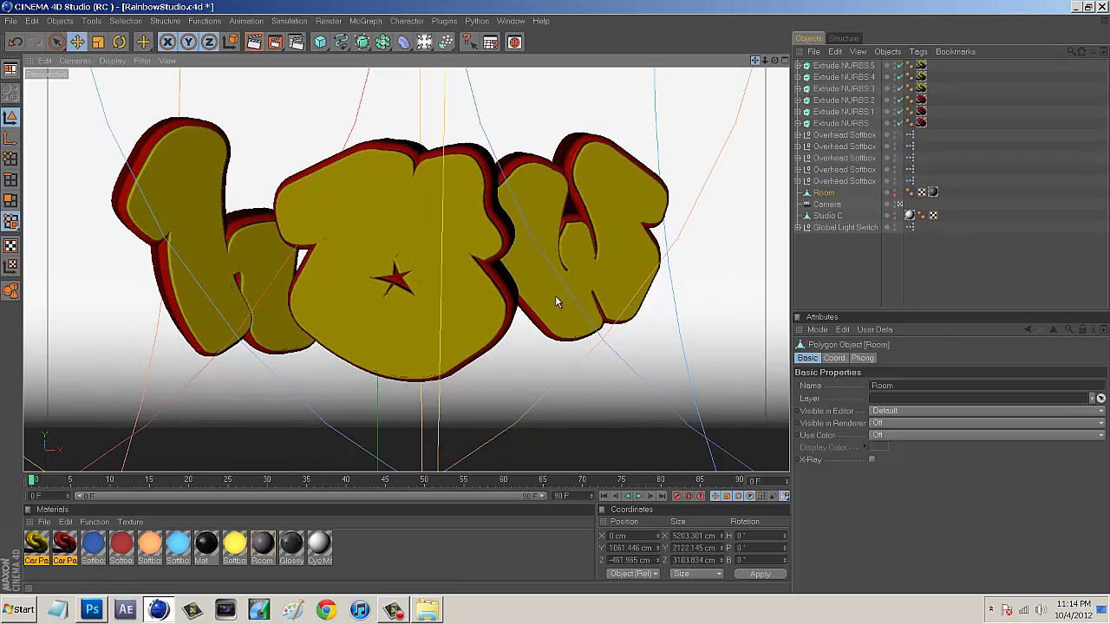
pyautogui.click(826, 204)
pyautogui.moveTo(755, 60); pyautogui.dragTo(556, 296)
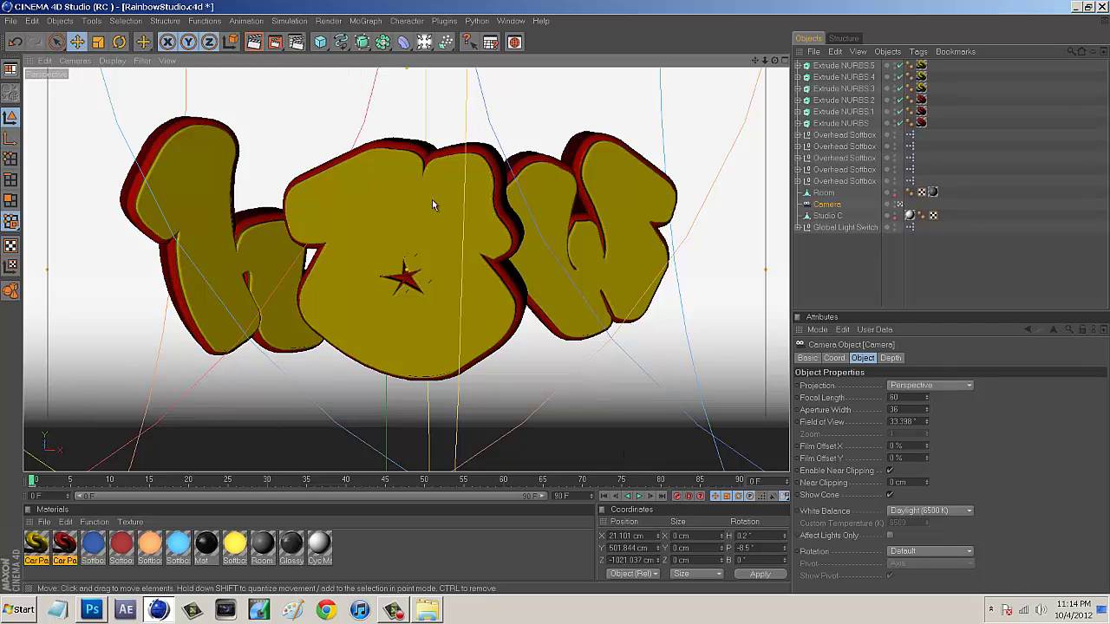
# Configure the render settings to save the image in PNG format with an alpha channel
pyautogui.click(296, 41)
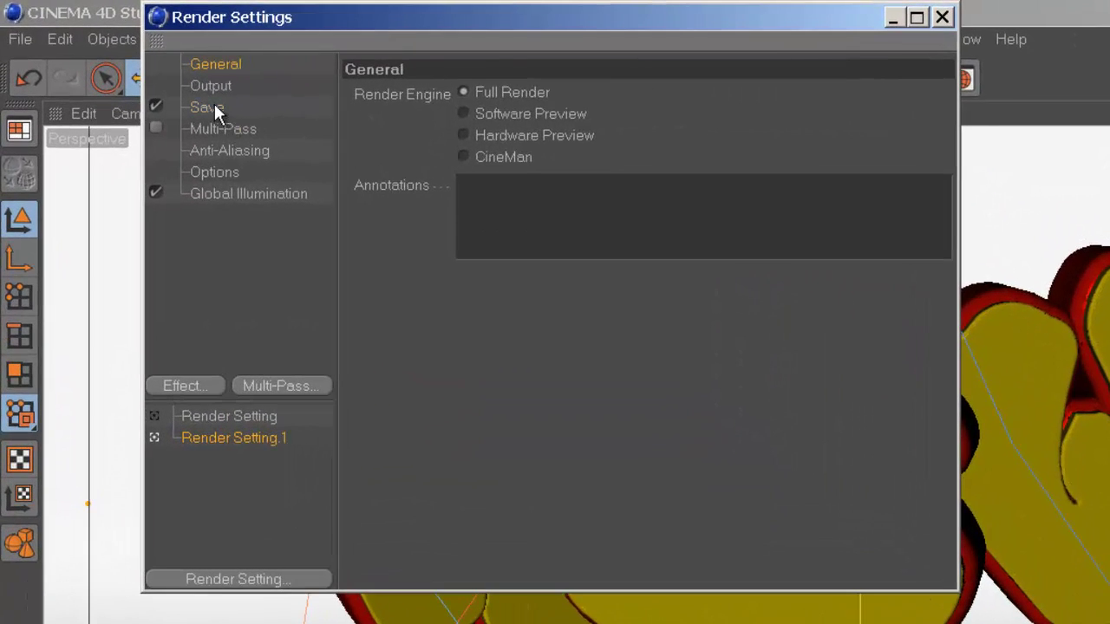
pyautogui.click(214, 105)
pyautogui.click(594, 166)
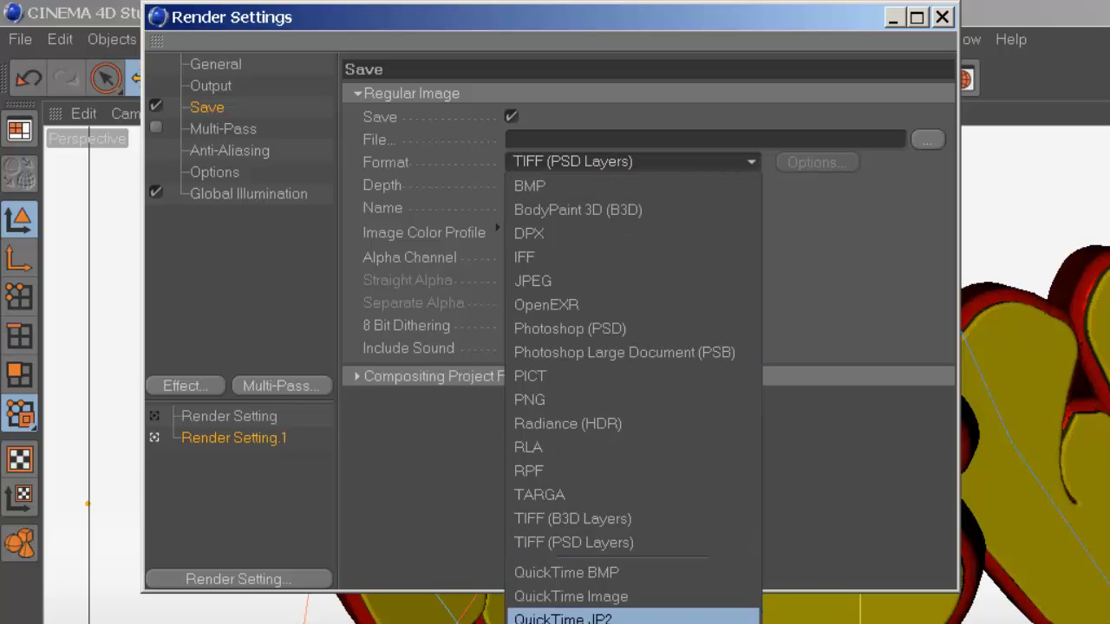
pyautogui.click(563, 400)
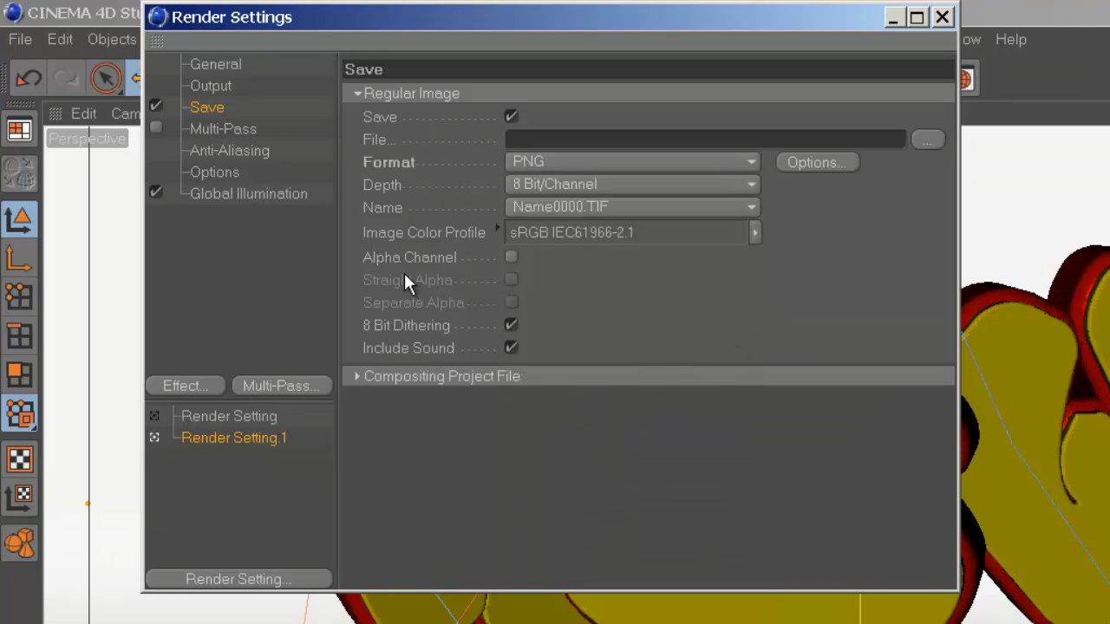
pyautogui.click(511, 258)
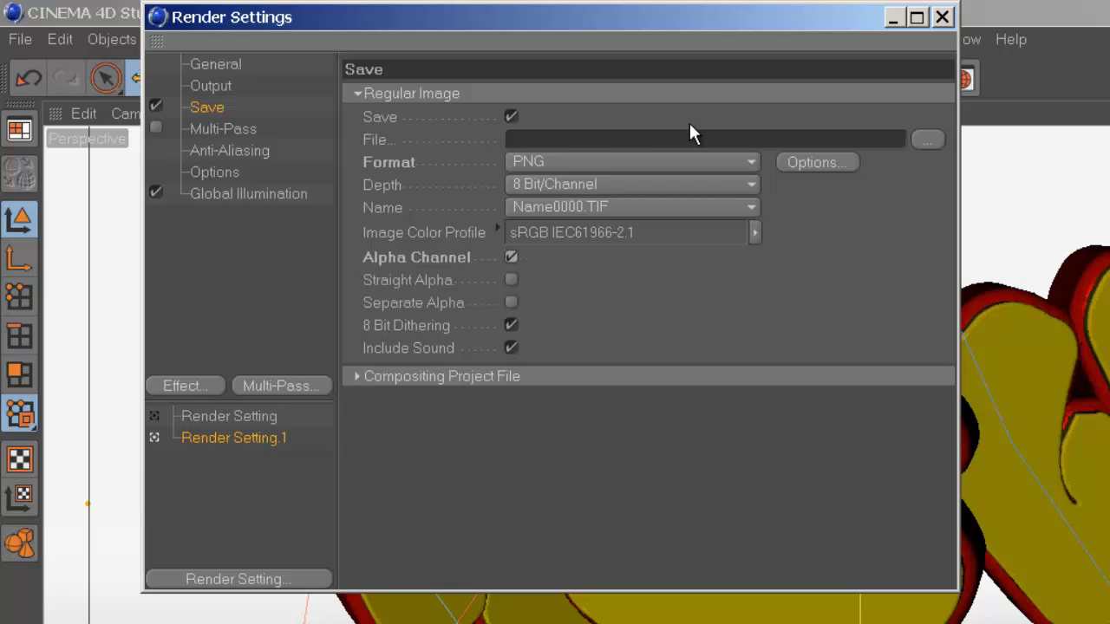
# Set the render's output file to "3D Grafitti" on the Desktop
pyautogui.click(923, 140)
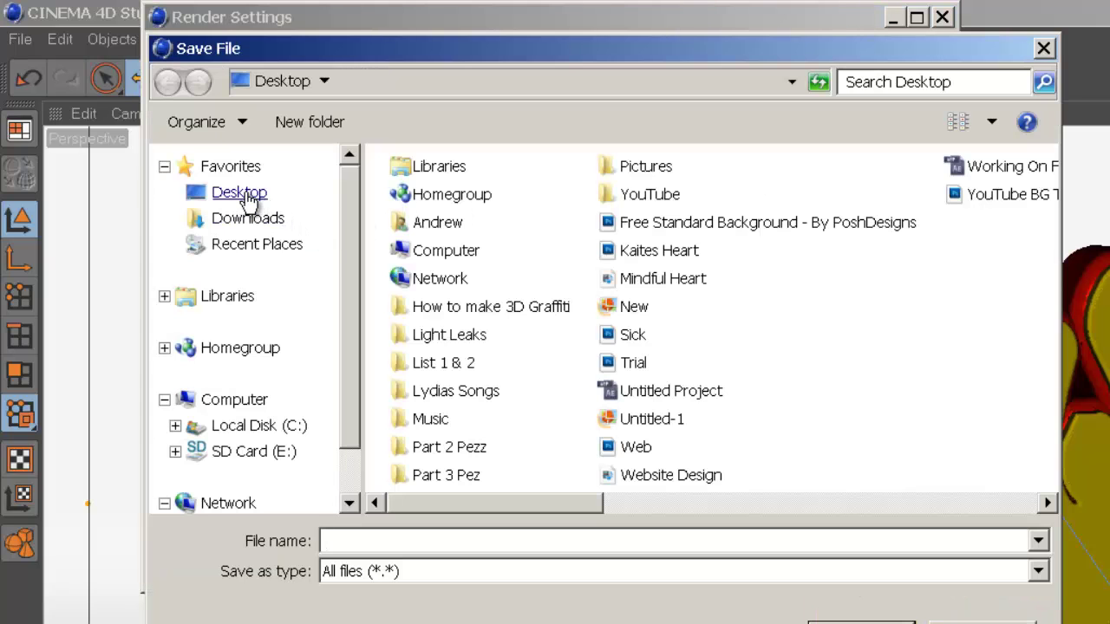
pyautogui.click(253, 192)
pyautogui.click(559, 544)
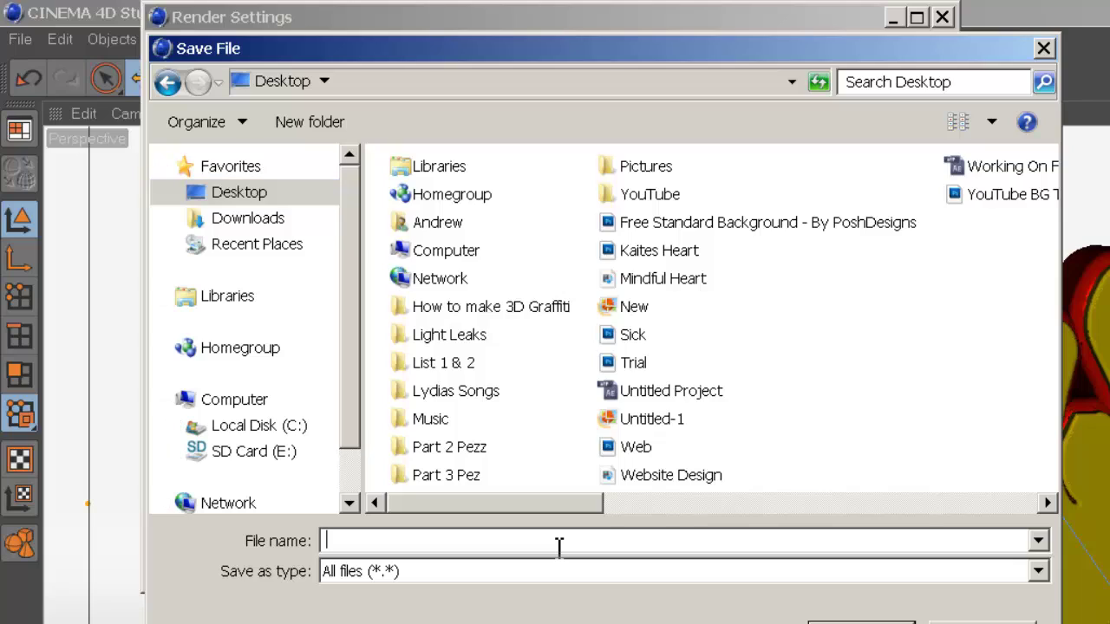
pyautogui.write('3D Grafitti')
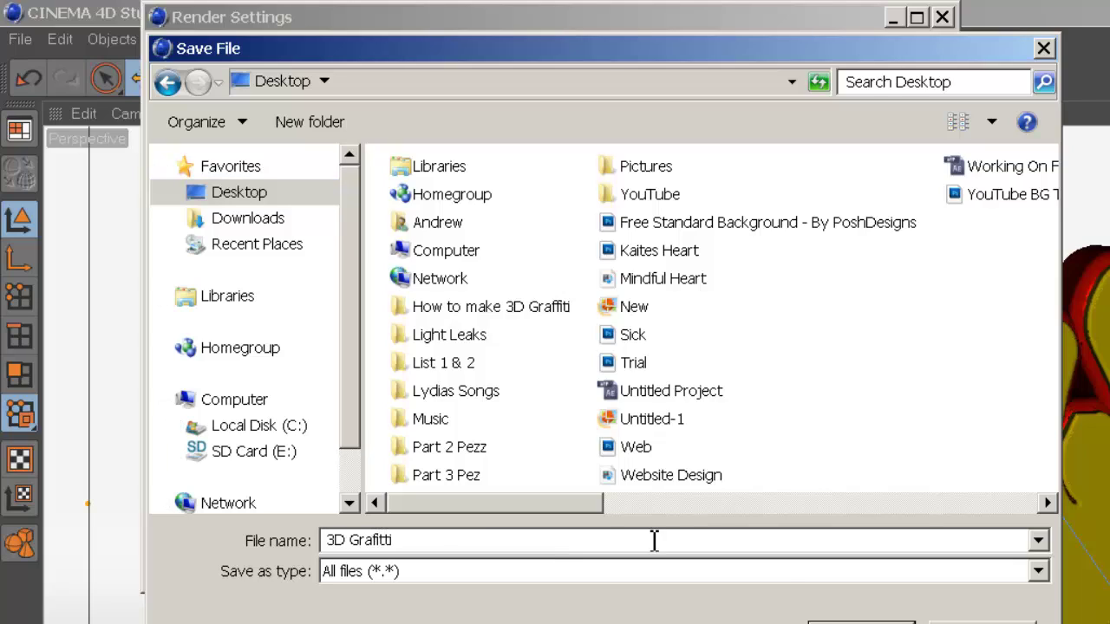
pyautogui.press('Return')
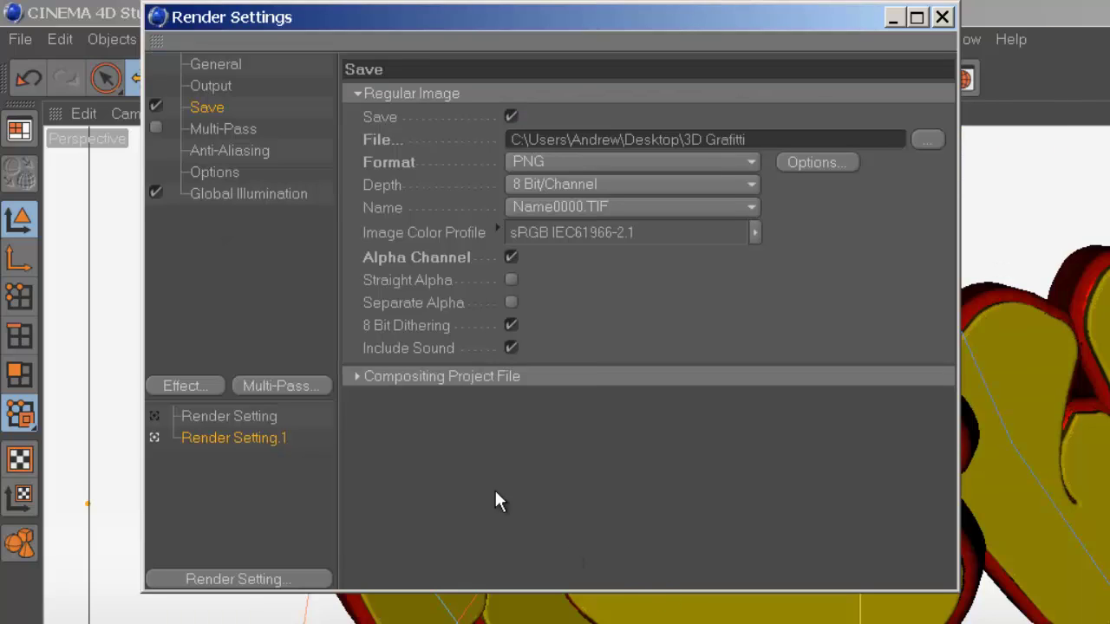
# Add the Ambient Occlusion effect to the render settings and close them
pyautogui.click(193, 384)
pyautogui.click(299, 525)
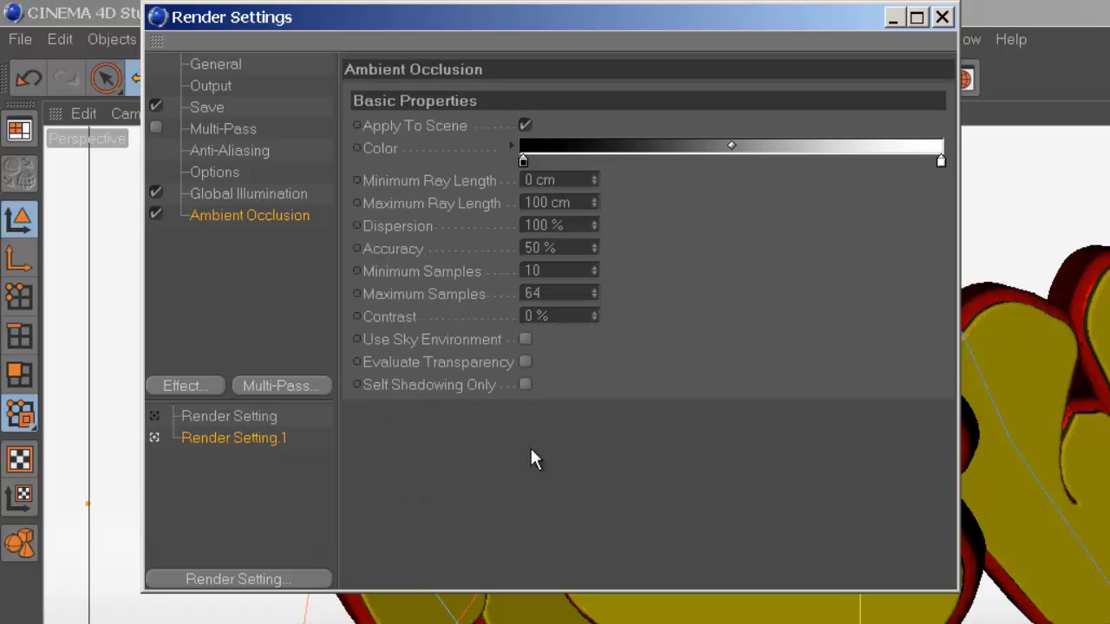
pyautogui.click(942, 19)
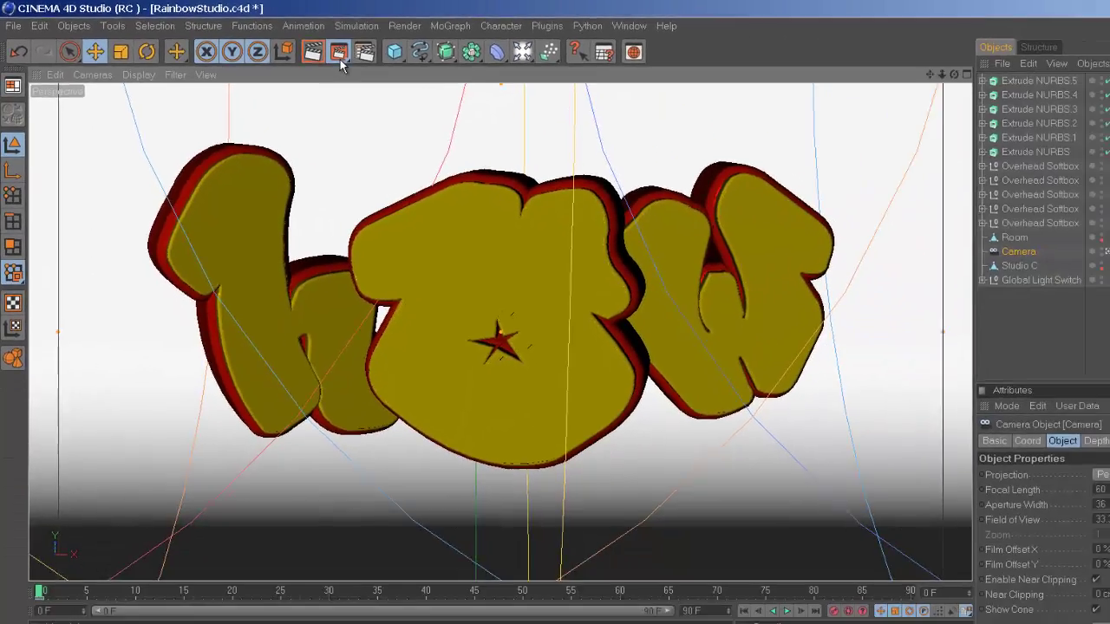
# Render the lettering in a maximized Picture Viewer and close the viewer when the render is done
pyautogui.click(339, 55)
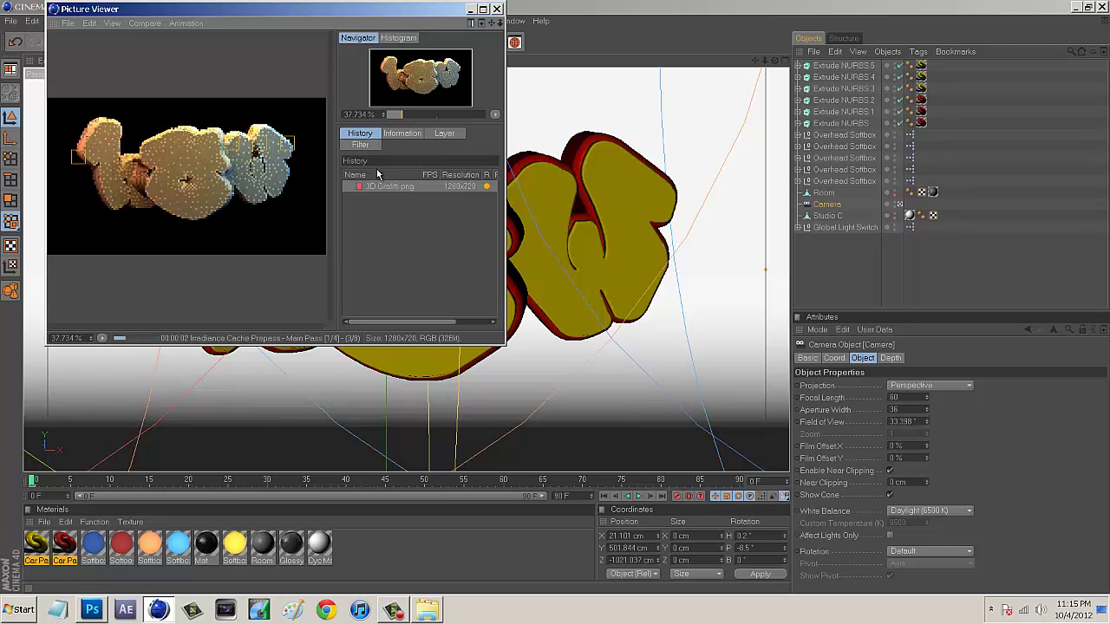
pyautogui.click(483, 9)
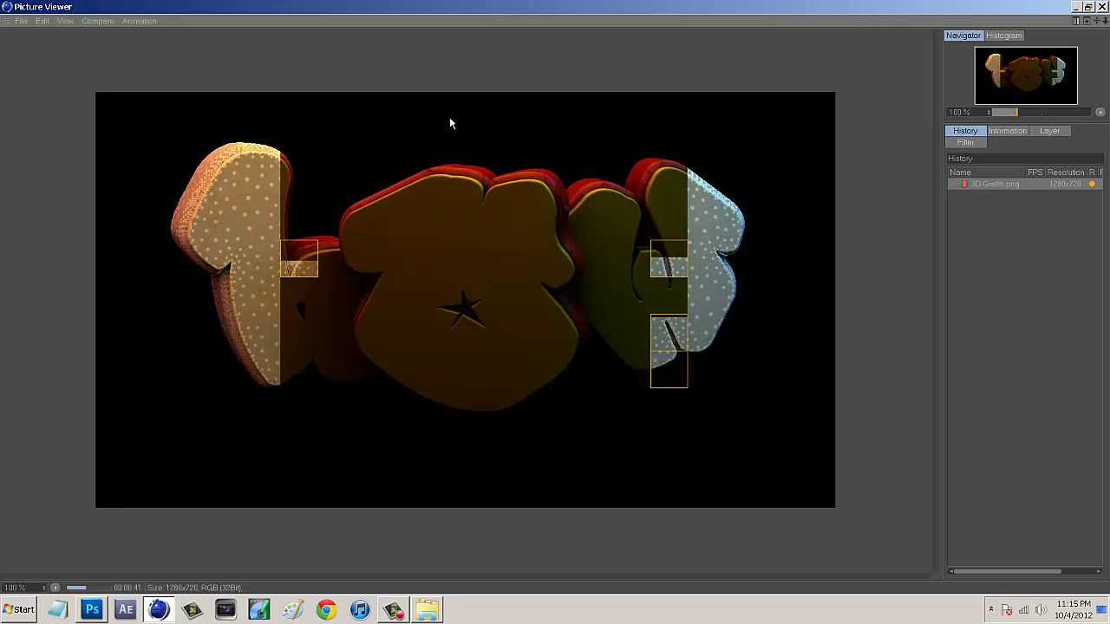
pyautogui.click(1102, 7)
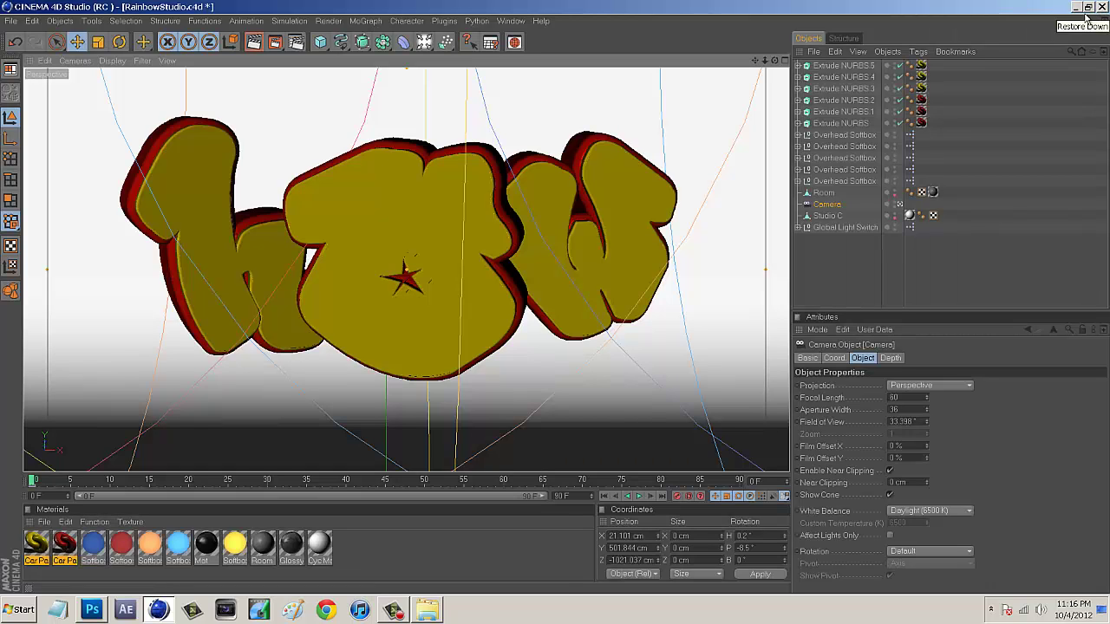
# Leave Cinema 4D, check the rendered 3D Grafitti image from the desktop in the photo viewer, and close it
pyautogui.click(1101, 7)
pyautogui.click(559, 299)
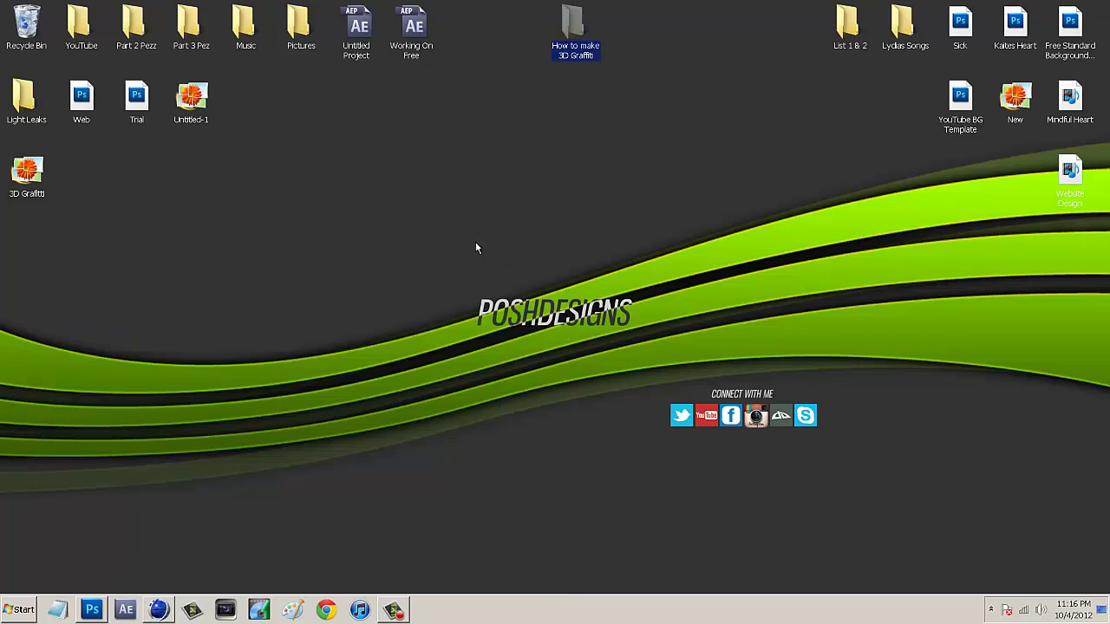
pyautogui.doubleClick(12, 175)
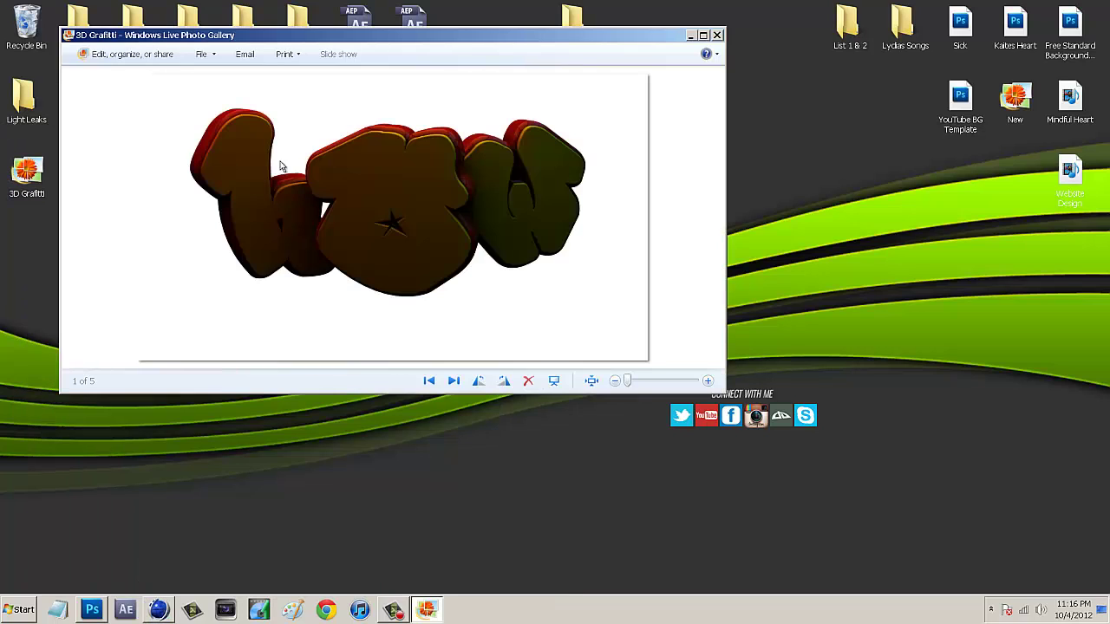
pyautogui.click(717, 35)
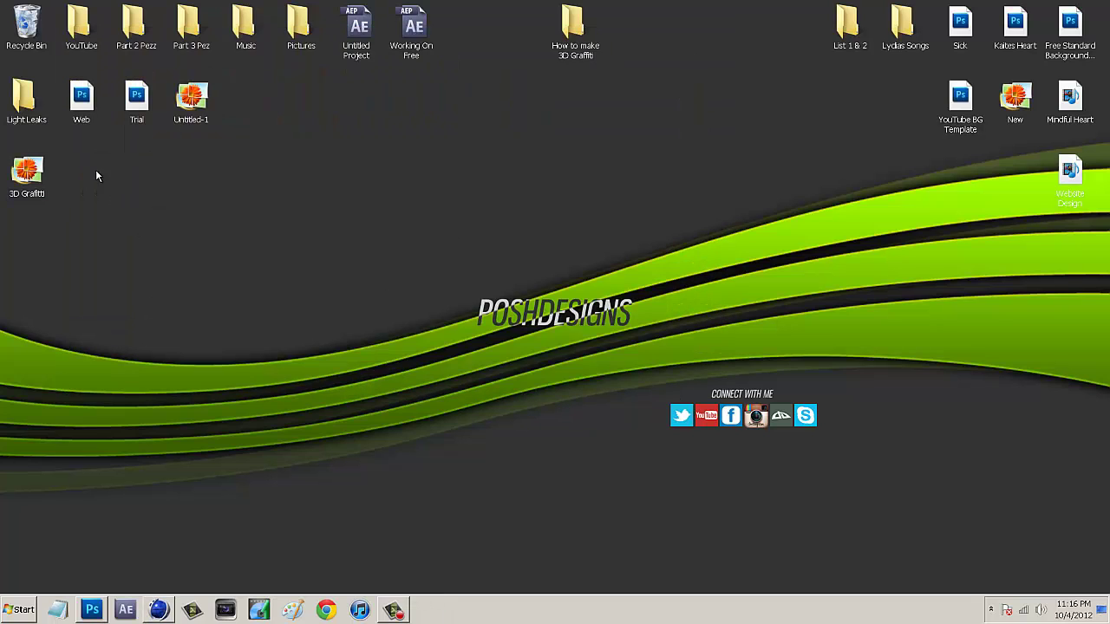
# Switch to Photoshop, place the 3D Grafitti render into the Untitled-1 document, and delete the Spread Apart layer
pyautogui.click(101, 616)
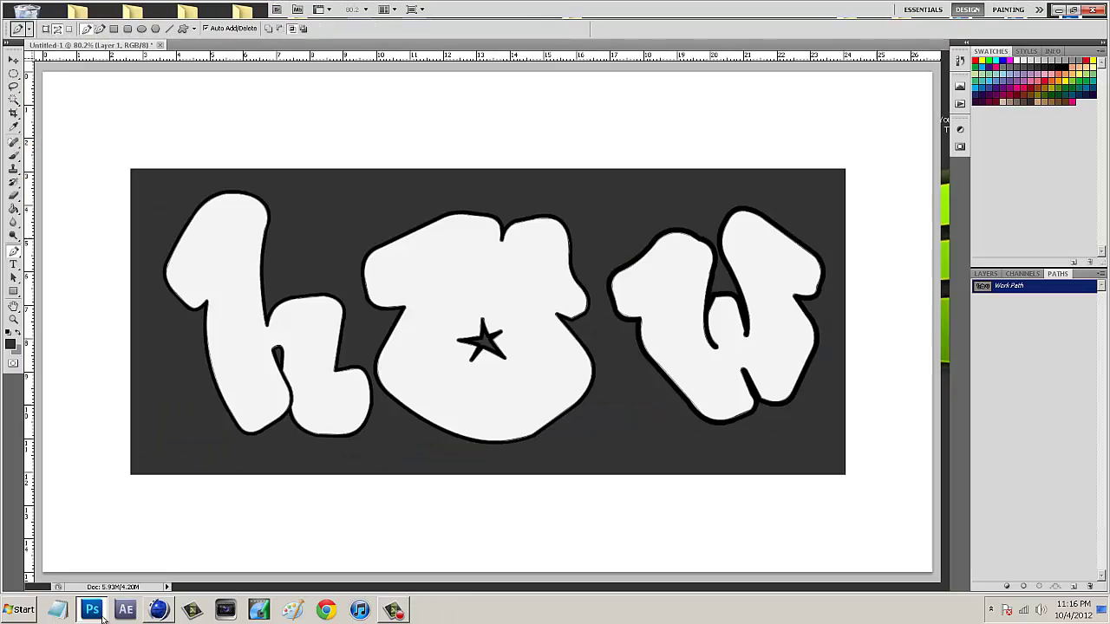
pyautogui.press('Return')
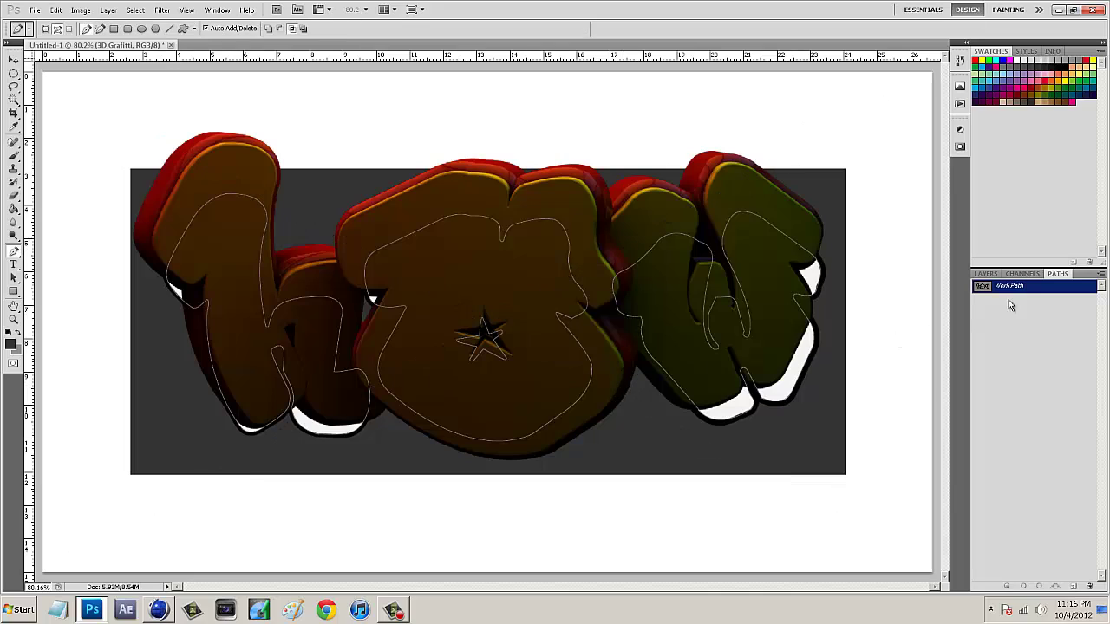
pyautogui.click(985, 273)
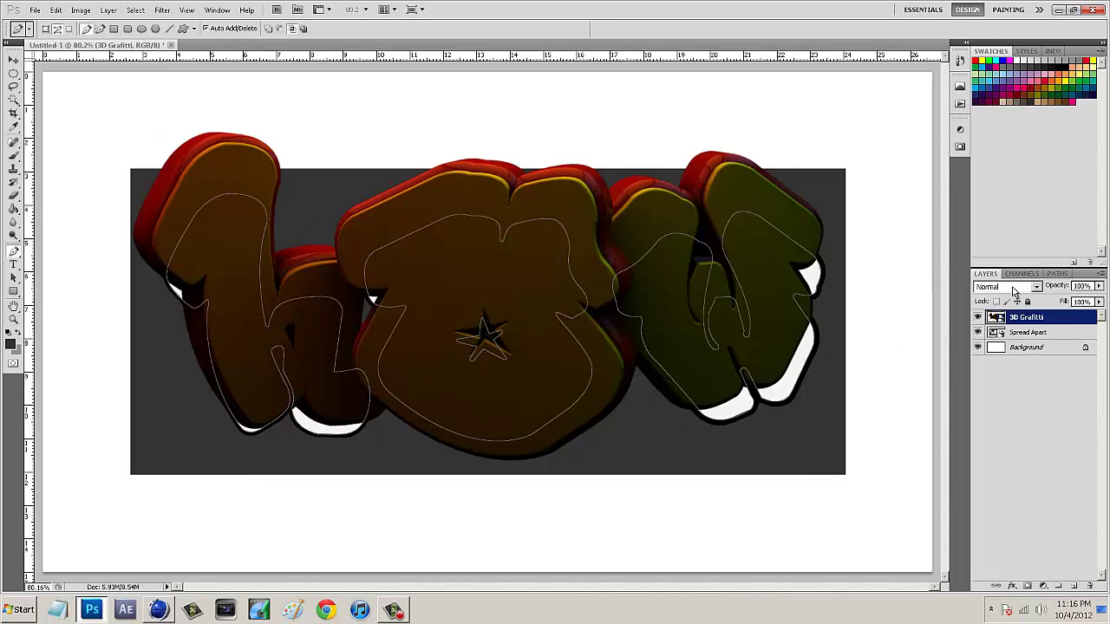
pyautogui.click(1016, 333)
pyautogui.press('Return')
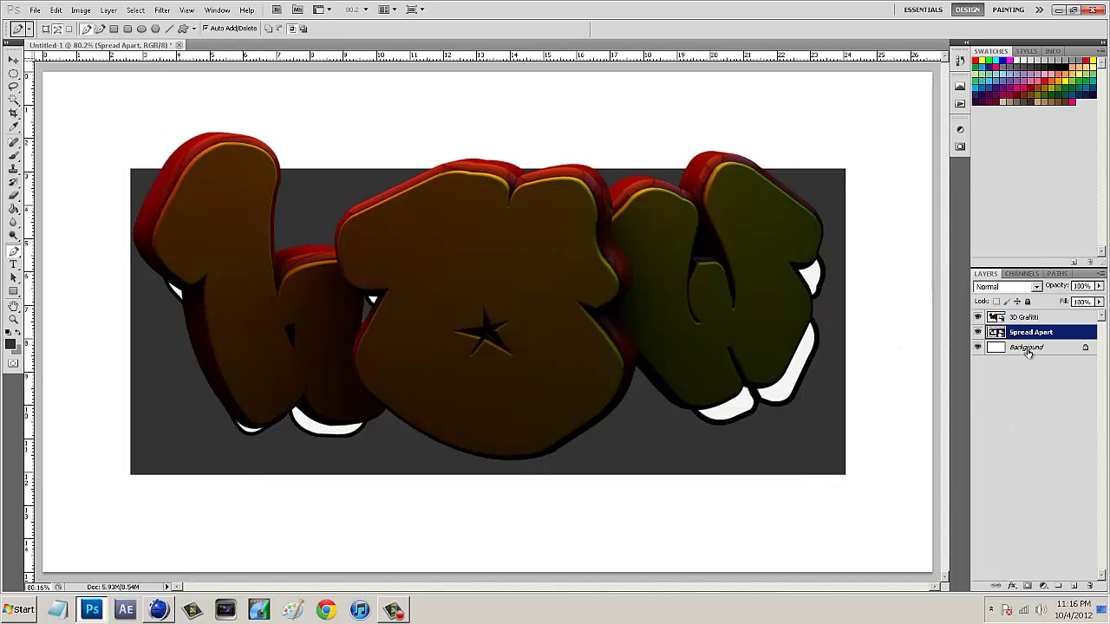
pyautogui.press('Delete')
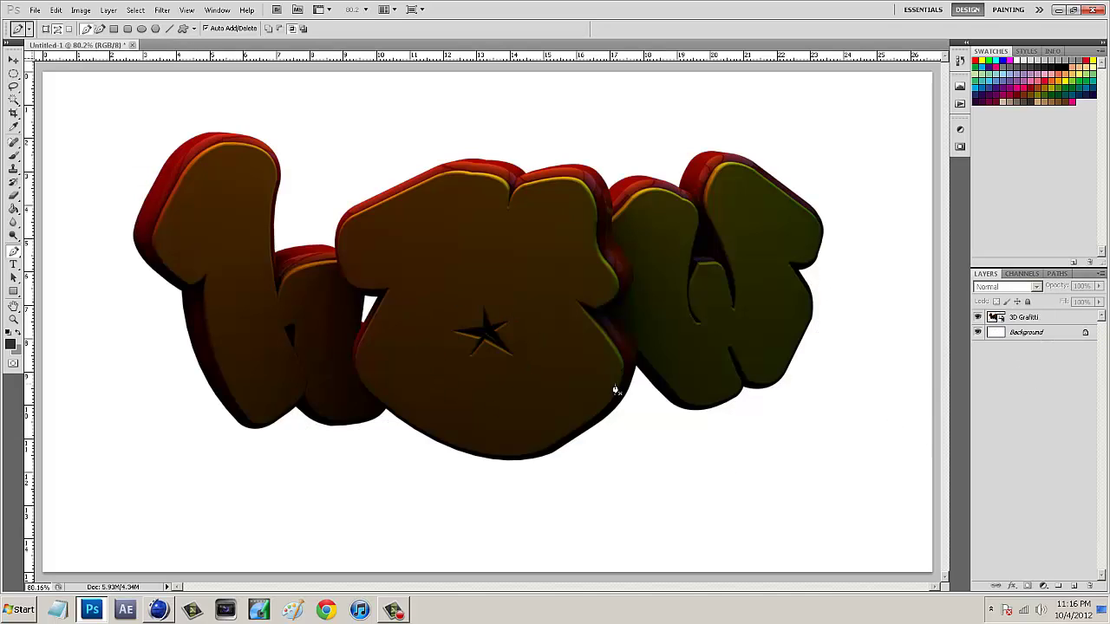
# Scale the 3D Grafitti layer down proportionally to a little over half the canvas width and position it in the upper middle
pyautogui.click(1057, 318)
pyautogui.hotkey('ctrl', 't')
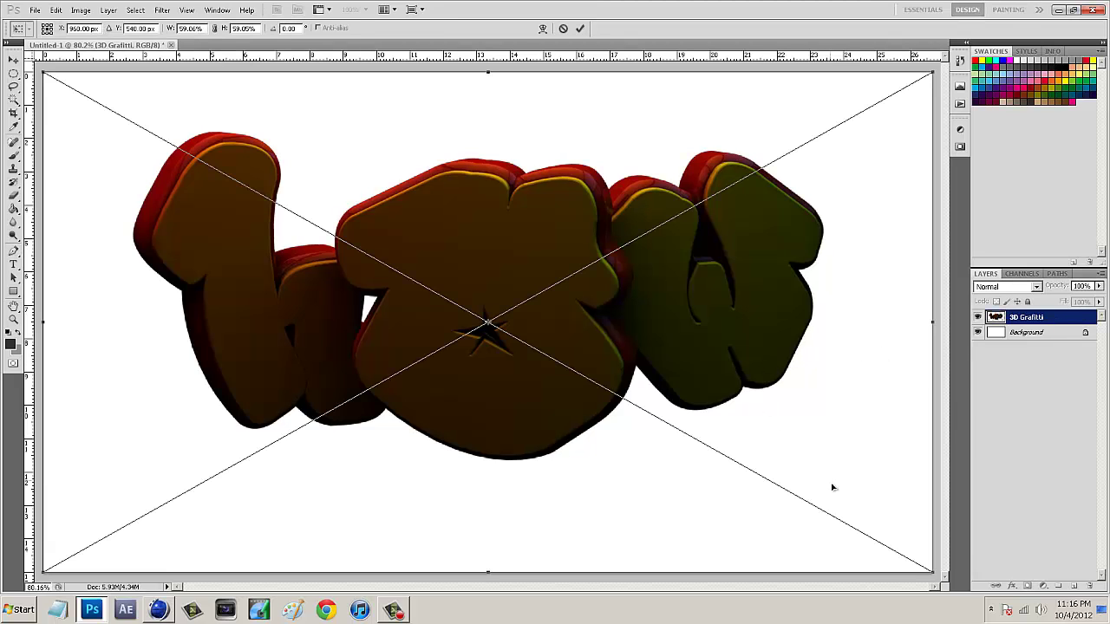
pyautogui.keyDown('shift'); pyautogui.moveTo(918, 557); pyautogui.dragTo(542, 352); pyautogui.keyUp('shift')
pyautogui.moveTo(469, 205); pyautogui.dragTo(611, 262)
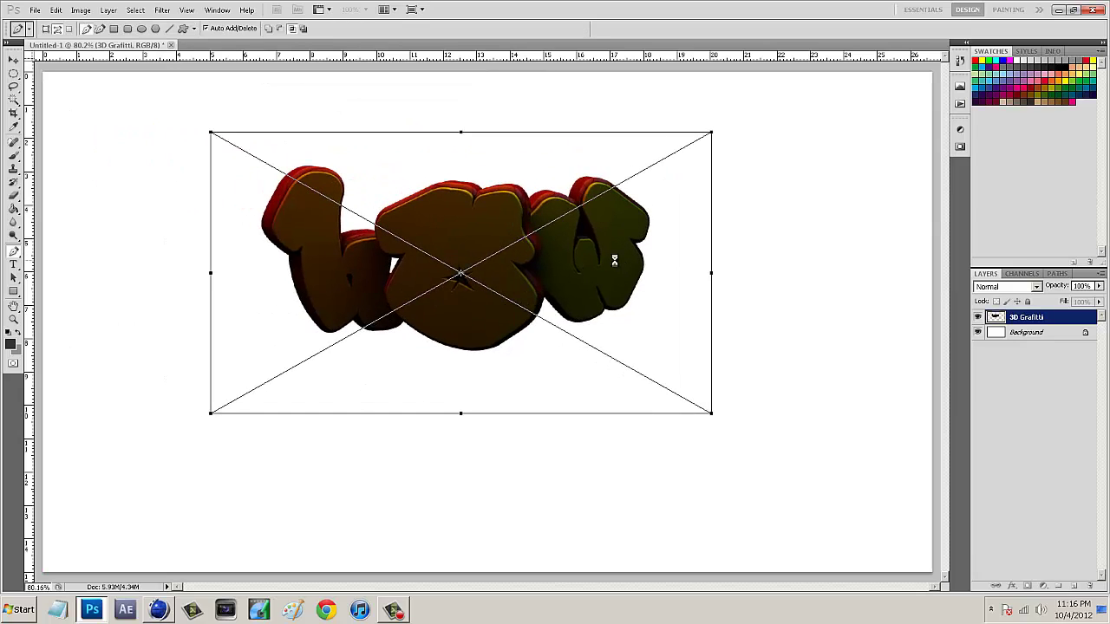
pyautogui.press('Return')
pyautogui.press('p')
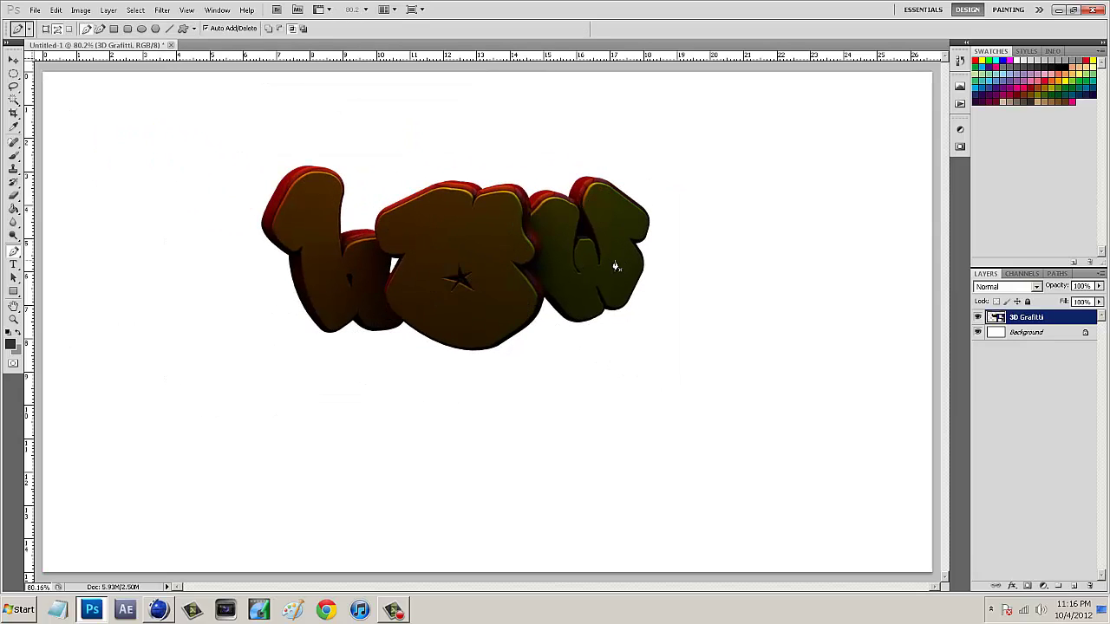